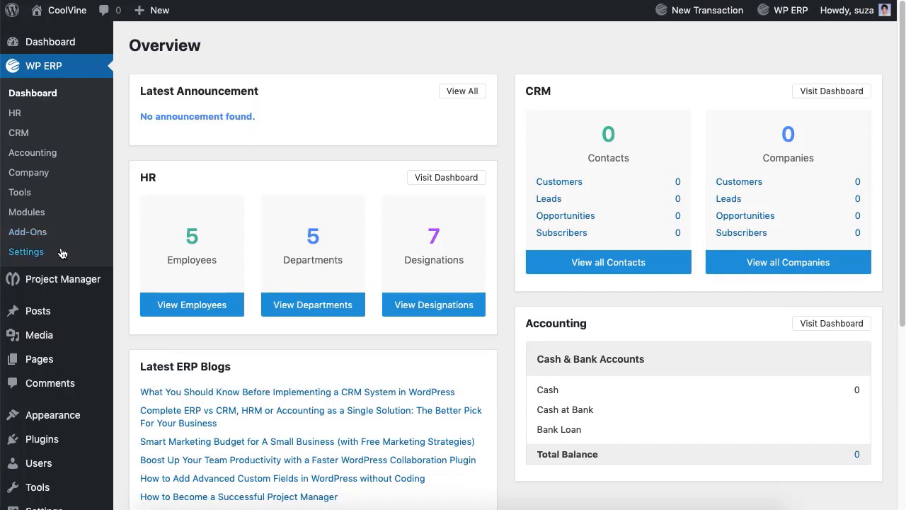
# Show the WP ERP Overview with 5 employees, 5 departments and 7 designations
pyautogui.click(29, 251)
# Keep start date 2019-01-01, a January financial year and dd-mm-yyyy date format
pyautogui.click(327, 119)
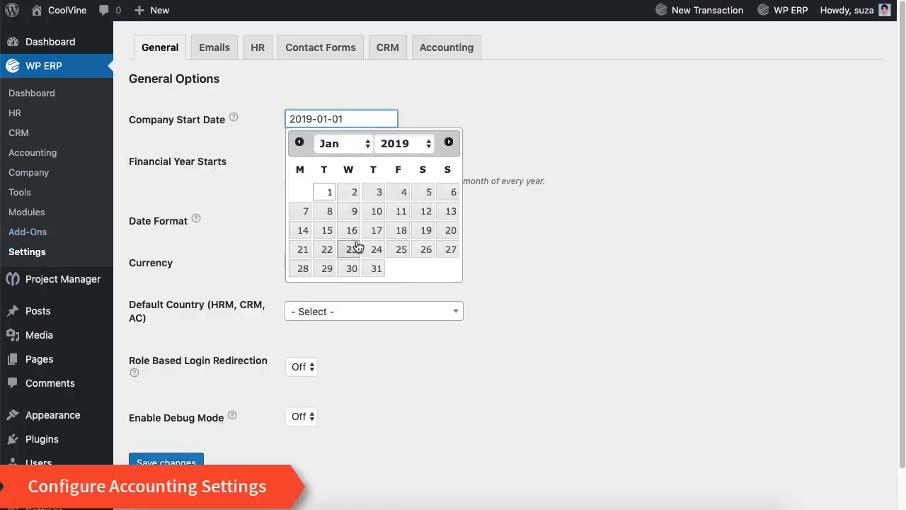
pyautogui.click(326, 192)
pyautogui.click(313, 162)
pyautogui.click(434, 273)
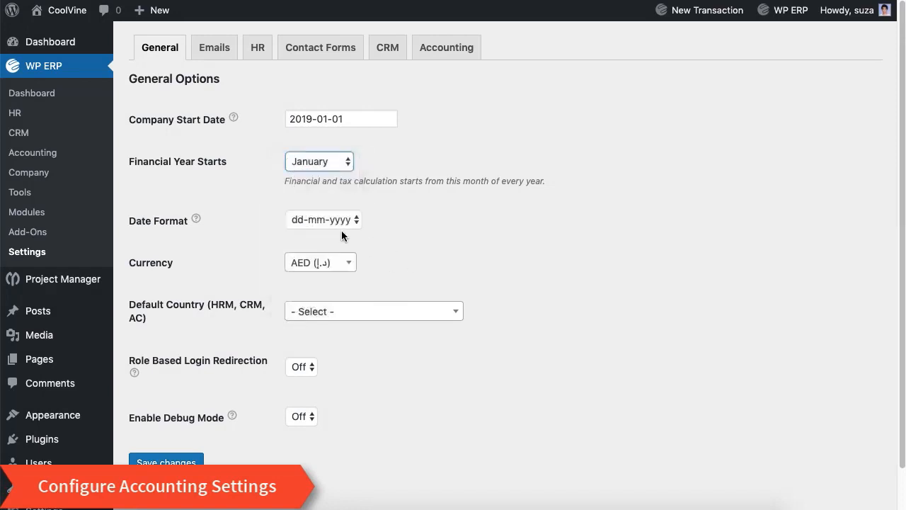
pyautogui.click(341, 221)
pyautogui.click(408, 246)
# Set currency USD ($) and country United States (US), leave redirection and debug off, and save
pyautogui.click(328, 265)
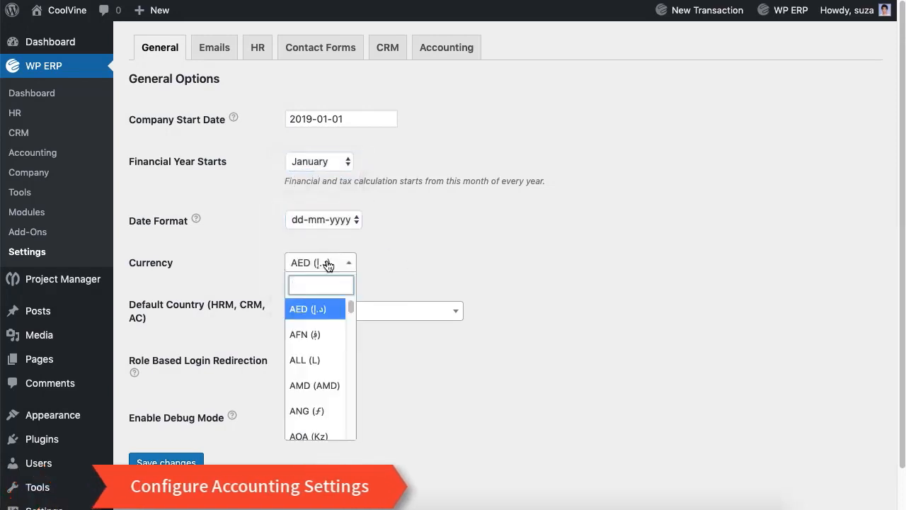
pyautogui.write('US')
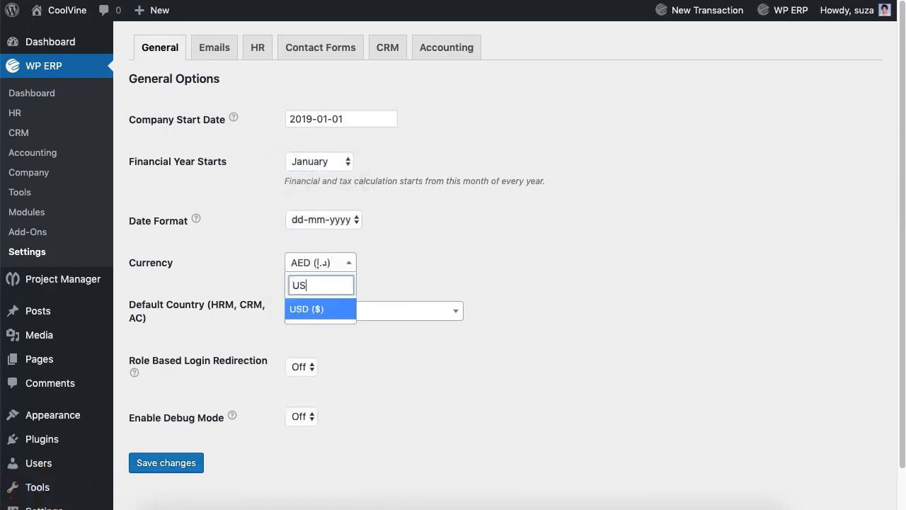
pyautogui.press('Return')
pyautogui.click(388, 312)
pyautogui.write('United')
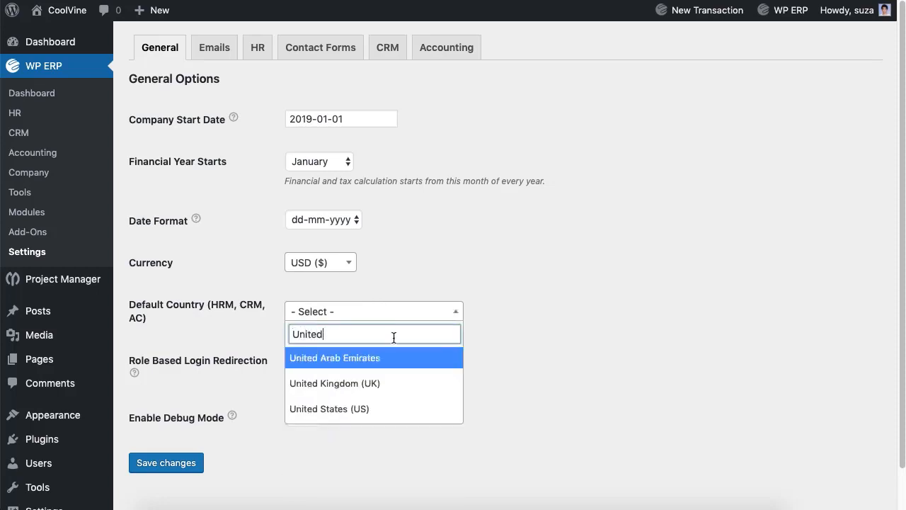
pyautogui.click(376, 408)
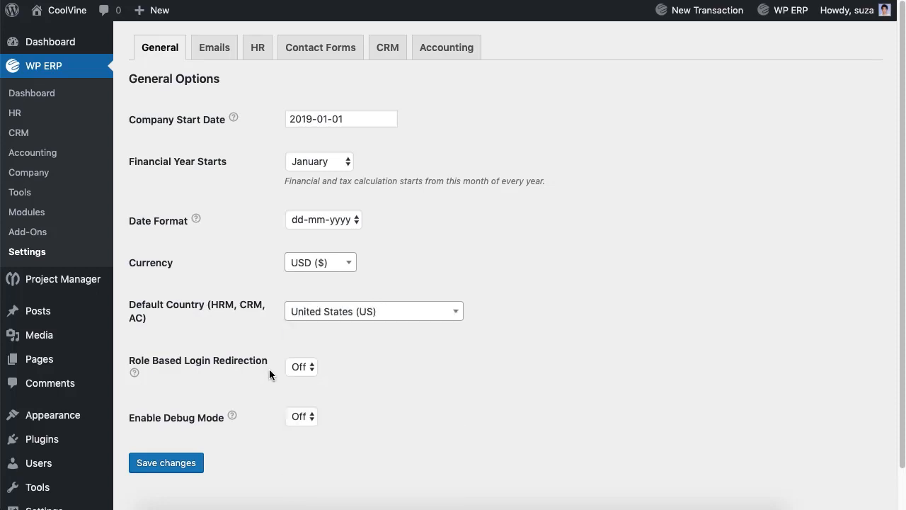
pyautogui.click(335, 395)
pyautogui.click(312, 417)
pyautogui.click(367, 413)
pyautogui.click(181, 465)
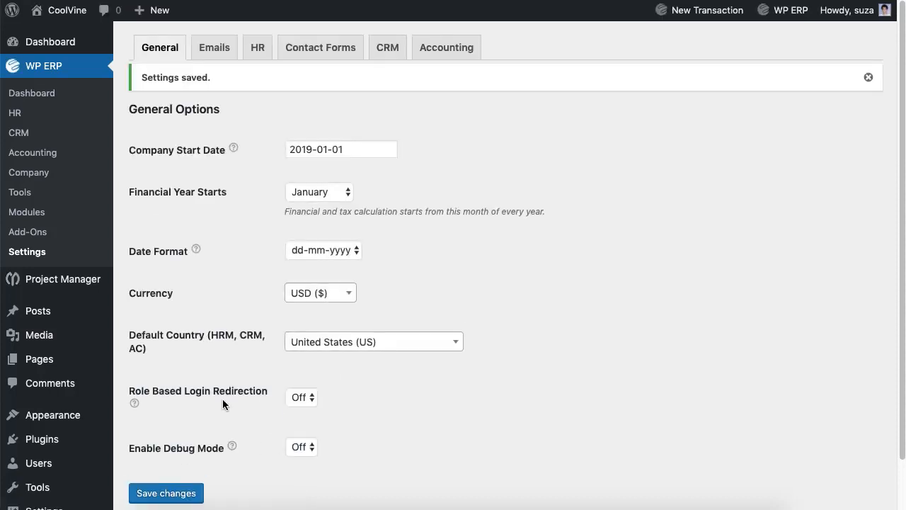
# Save accounting Customers settings with auto import off, keeping currency position Left ($99.99)
pyautogui.click(440, 56)
pyautogui.click(304, 174)
pyautogui.click(350, 163)
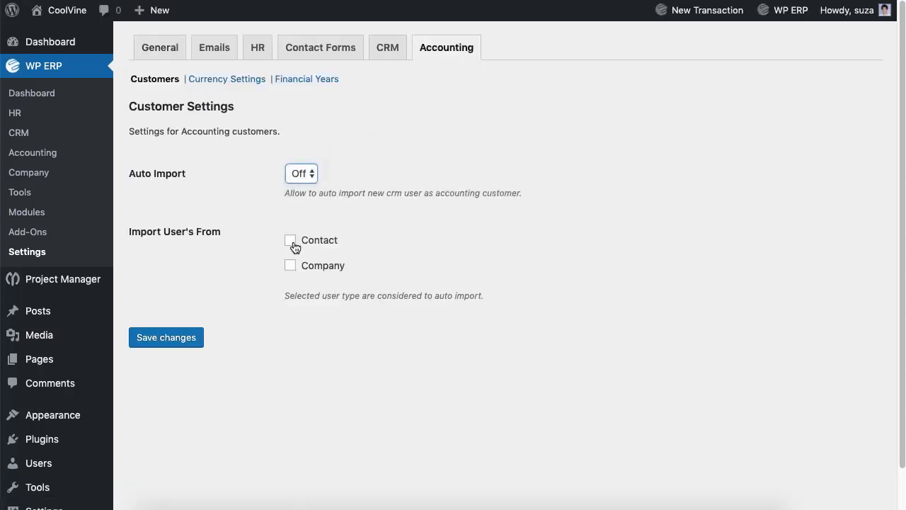
pyautogui.click(188, 343)
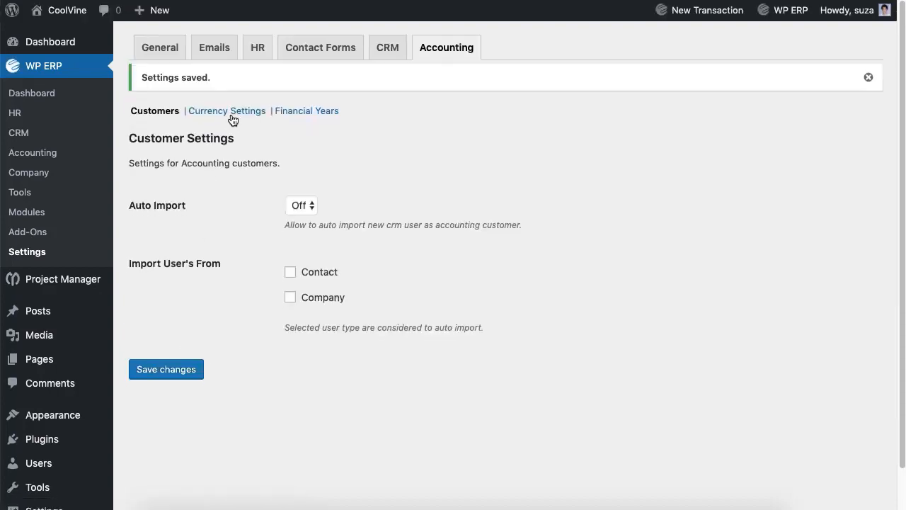
pyautogui.click(231, 117)
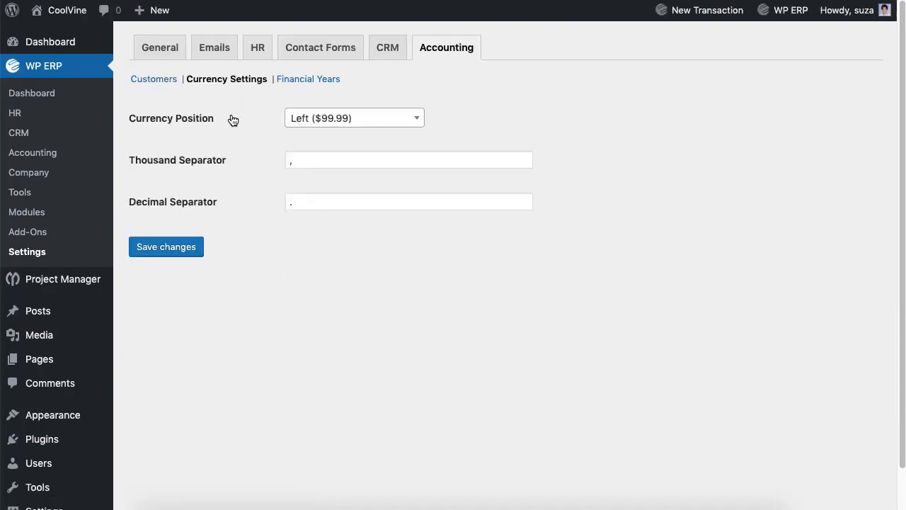
pyautogui.click(348, 117)
pyautogui.click(449, 281)
# Add and save financial year 2020 running 2020-01-01 to 2020-12-31
pyautogui.click(318, 86)
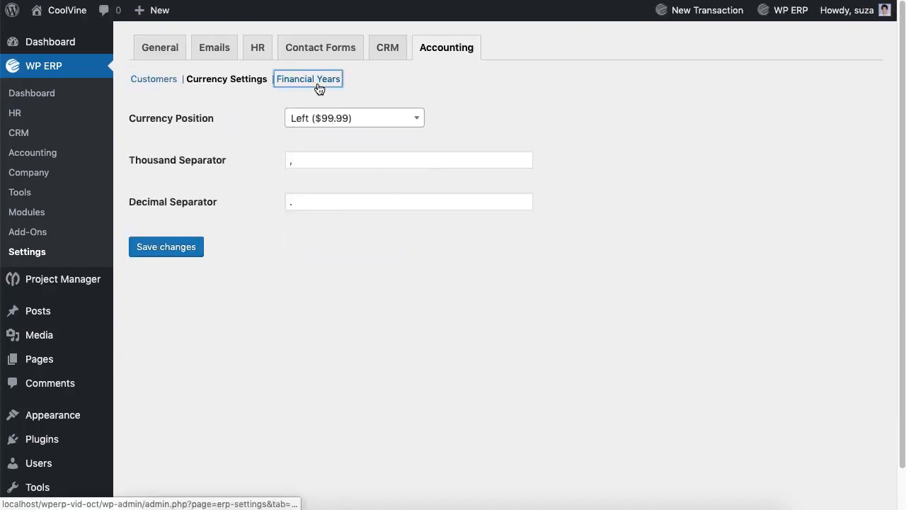
pyautogui.click(163, 169)
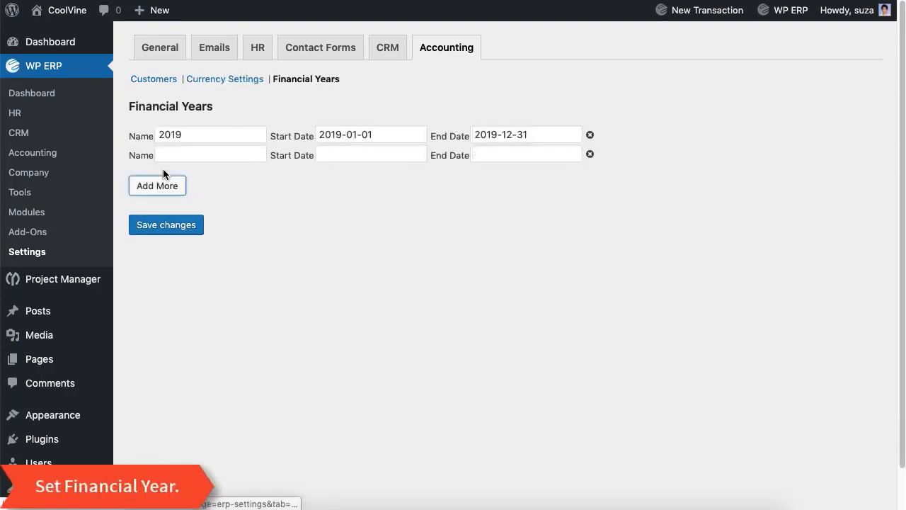
pyautogui.click(174, 155)
pyautogui.write('20')
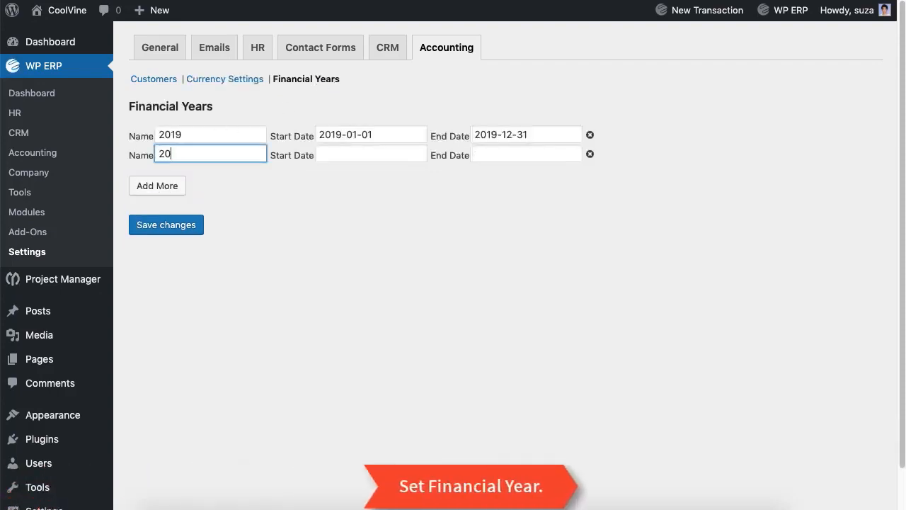
pyautogui.write('20')
pyautogui.click(349, 156)
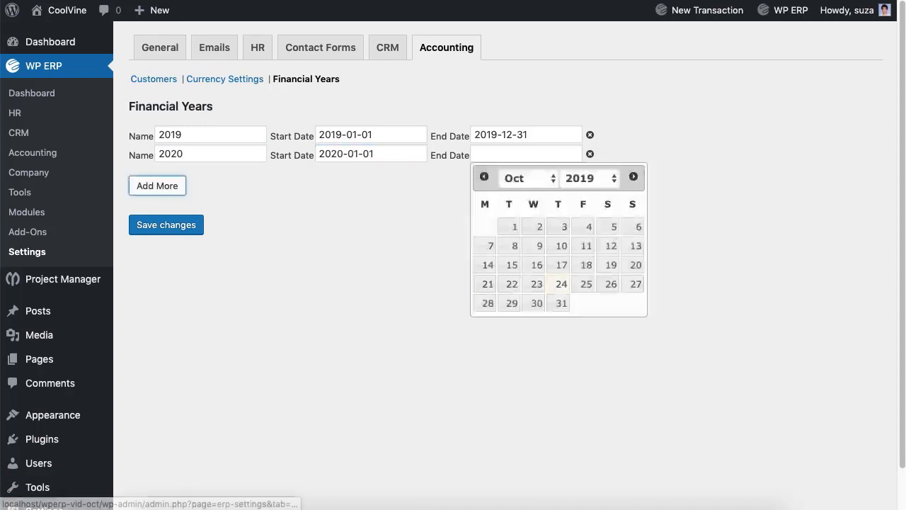
pyautogui.click(520, 154)
pyautogui.write('2020-12-31')
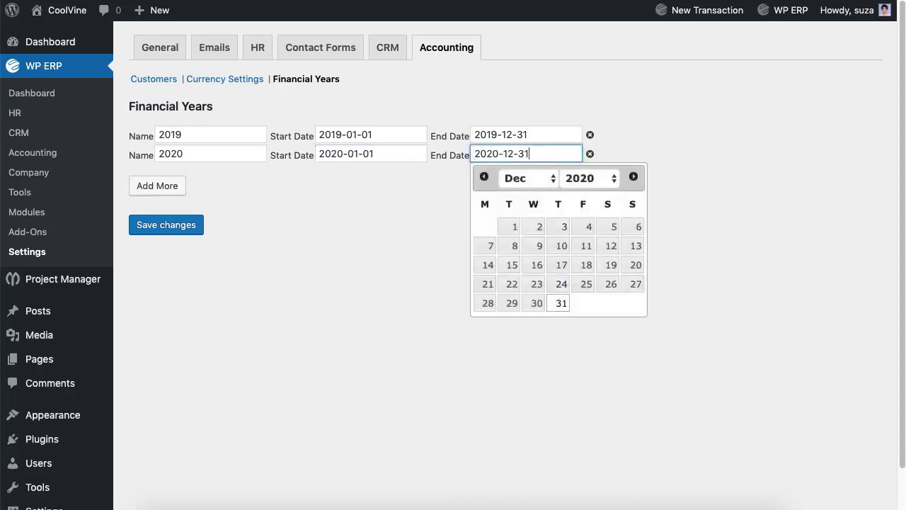
pyautogui.press('Return')
pyautogui.click(175, 228)
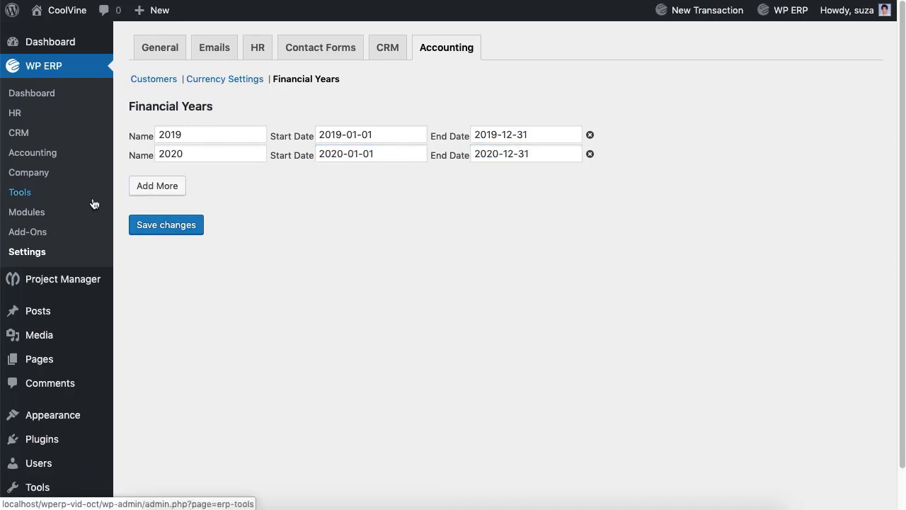
pyautogui.click(32, 153)
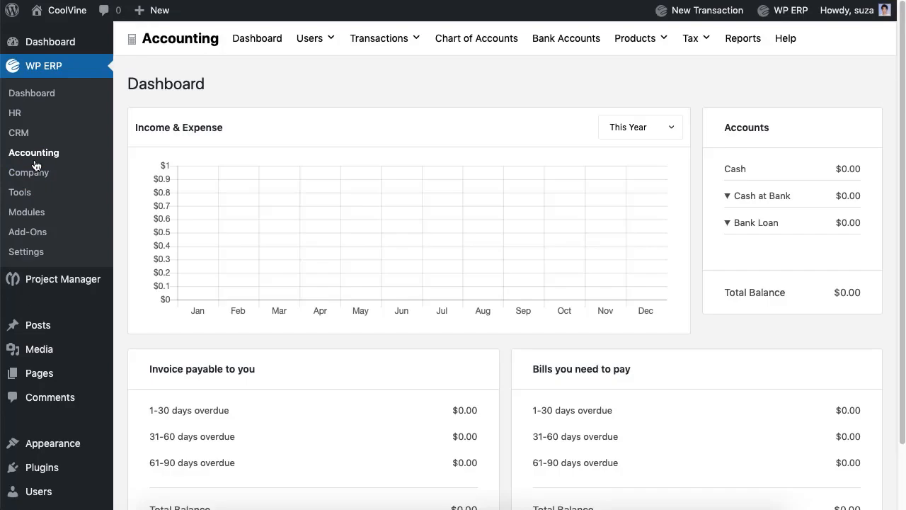
# Browse the Chart of Accounts system accounts at $0.00, then start a new account
pyautogui.click(457, 52)
pyautogui.scroll(-3, 458, 173)
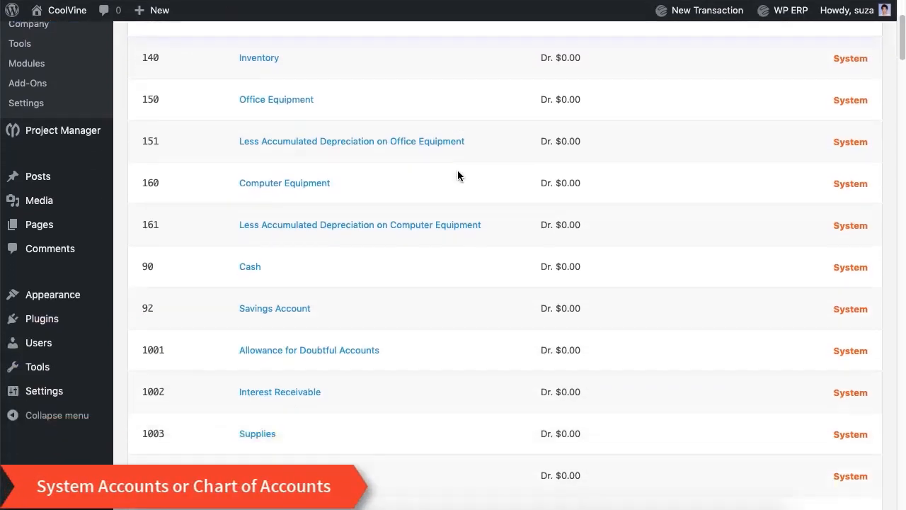
pyautogui.scroll(-15, 457, 173)
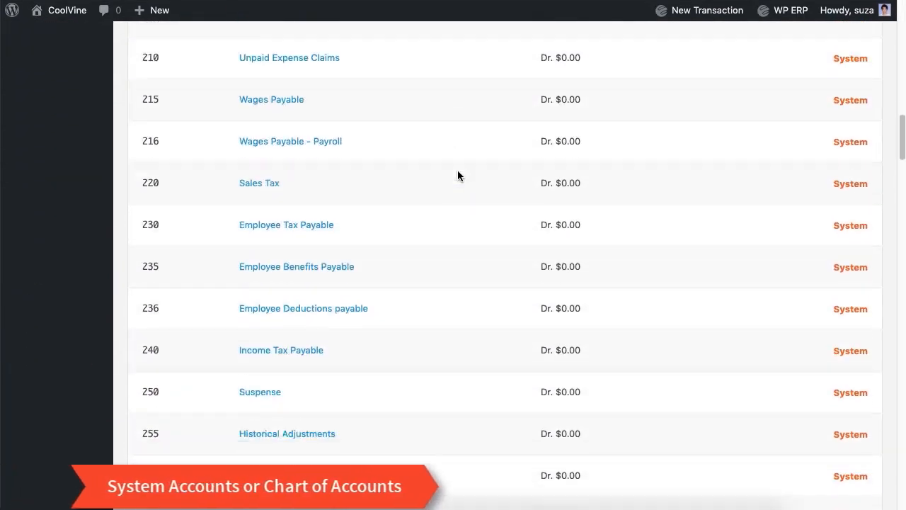
pyautogui.scroll(-20, 457, 171)
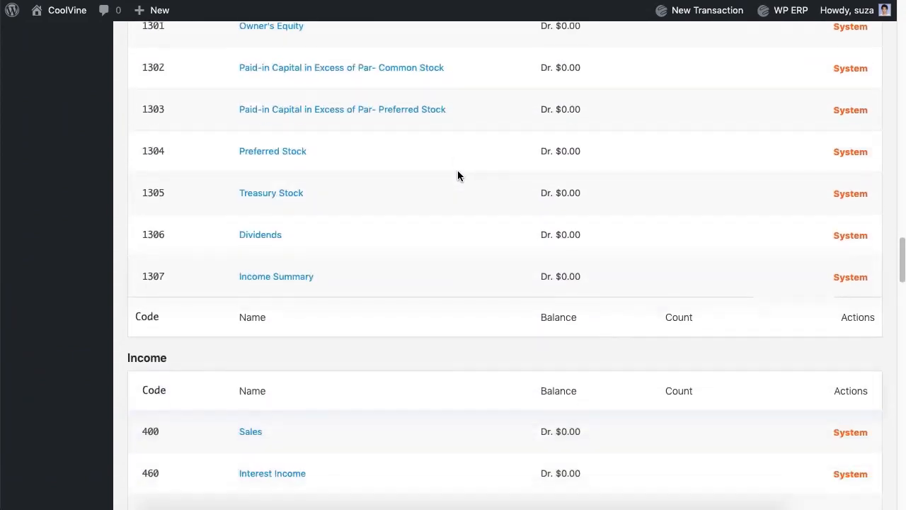
pyautogui.scroll(-20, 458, 175)
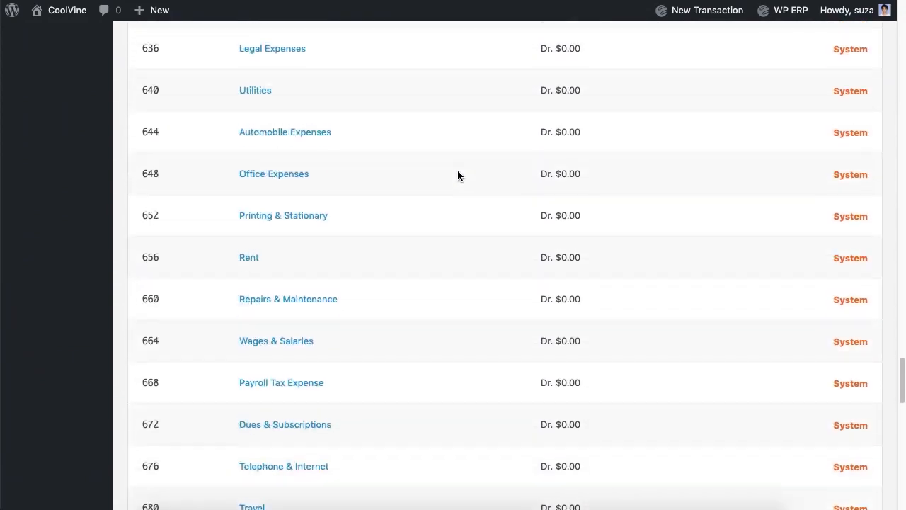
pyautogui.scroll(-20, 457, 176)
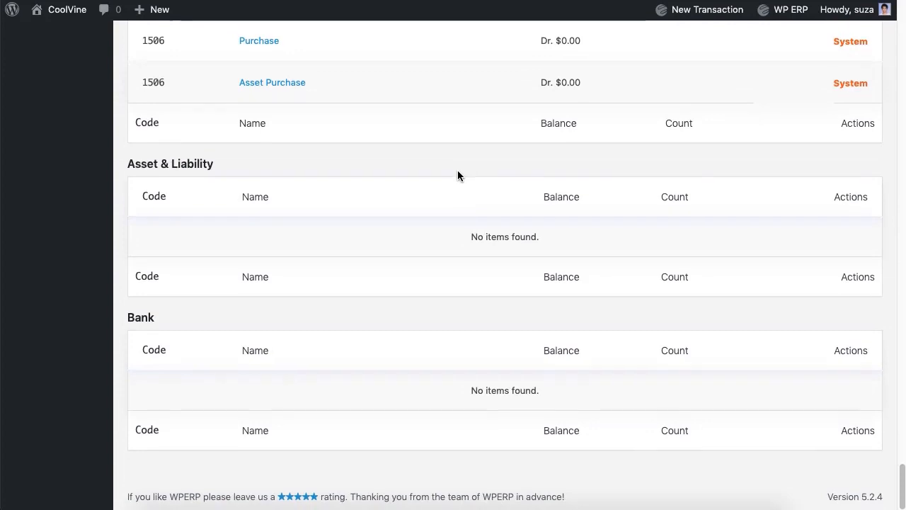
pyautogui.scroll(20, 458, 176)
pyautogui.click(303, 89)
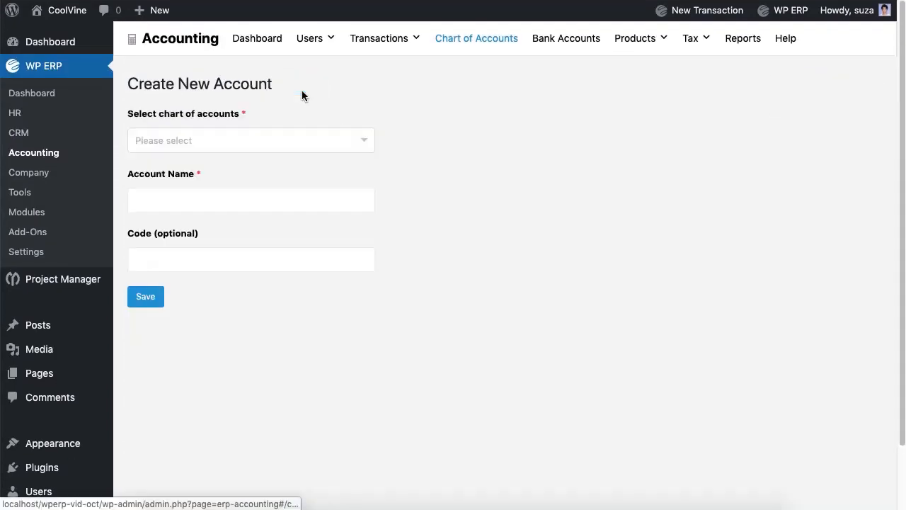
# Create an Expense account named Snacks
pyautogui.click(287, 139)
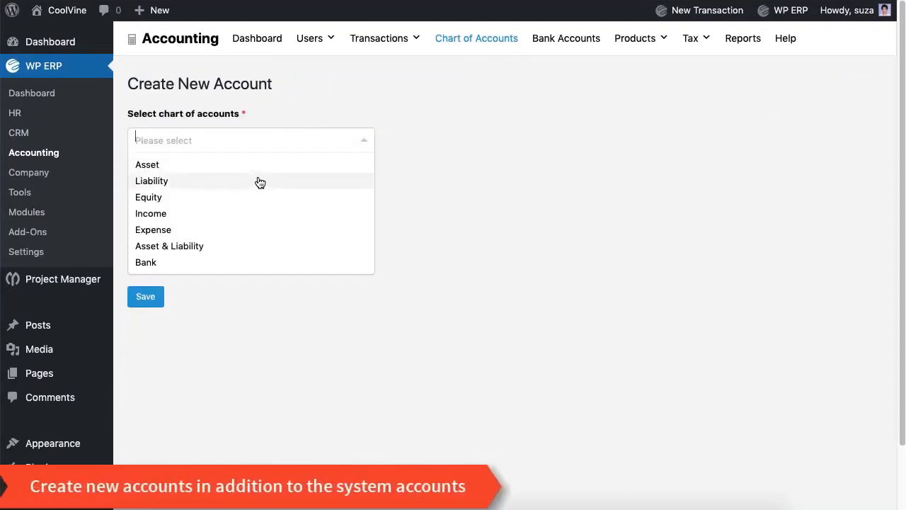
pyautogui.click(227, 231)
pyautogui.click(212, 206)
pyautogui.write('Snacks Expense')
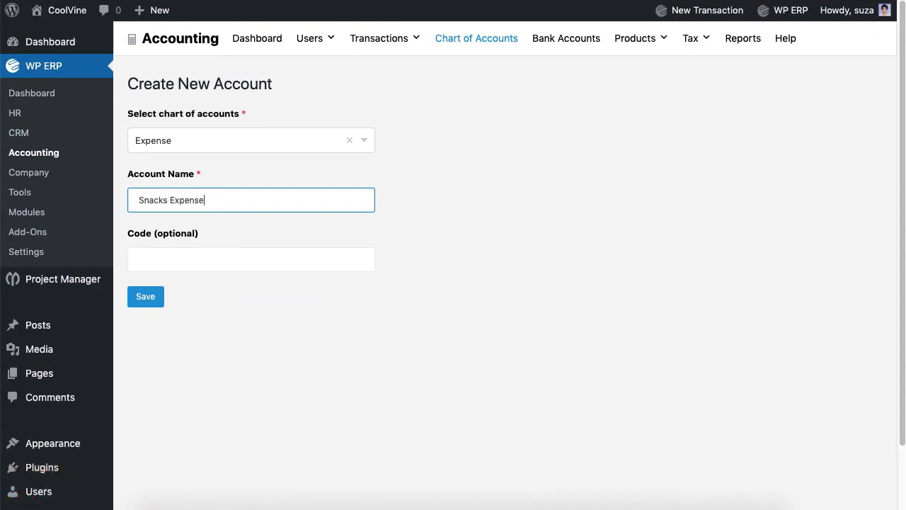
pyautogui.click(249, 270)
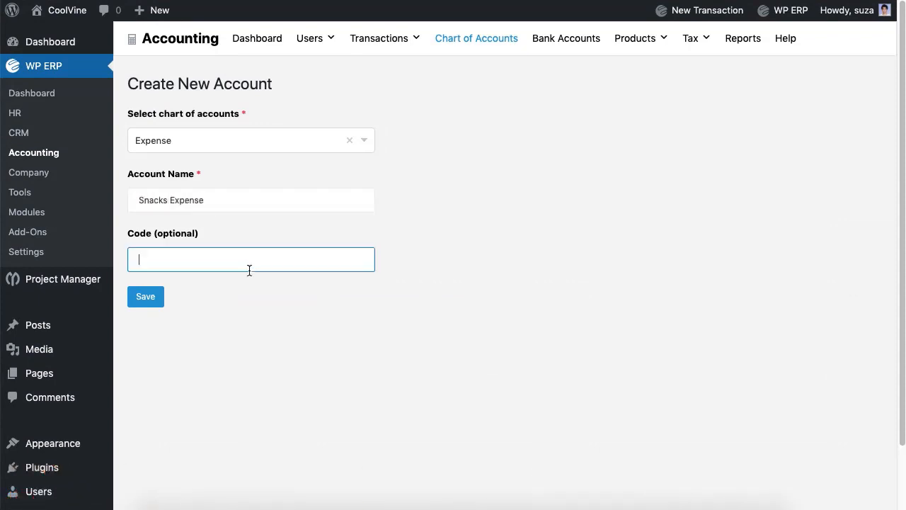
pyautogui.click(162, 297)
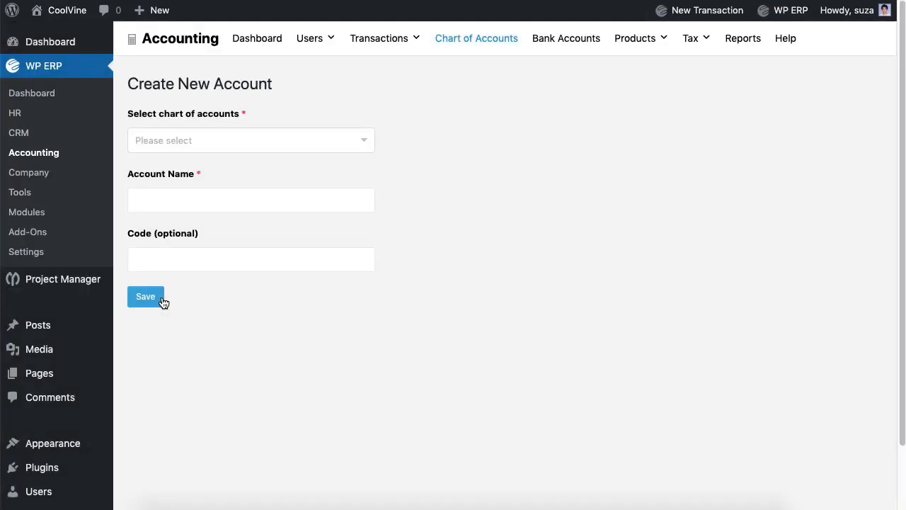
# Create a Bank account named Eastern Bank Ltd
pyautogui.click(237, 144)
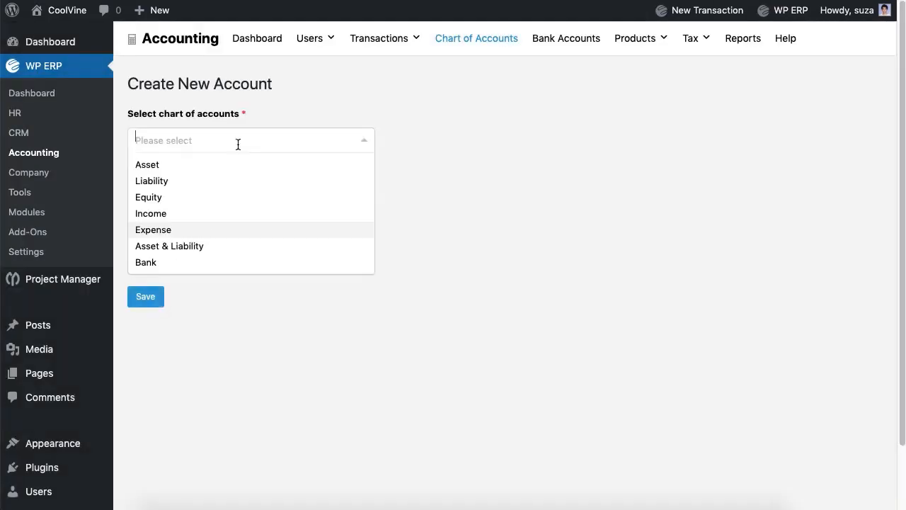
pyautogui.click(160, 262)
pyautogui.click(177, 203)
pyautogui.write('Eastern ')
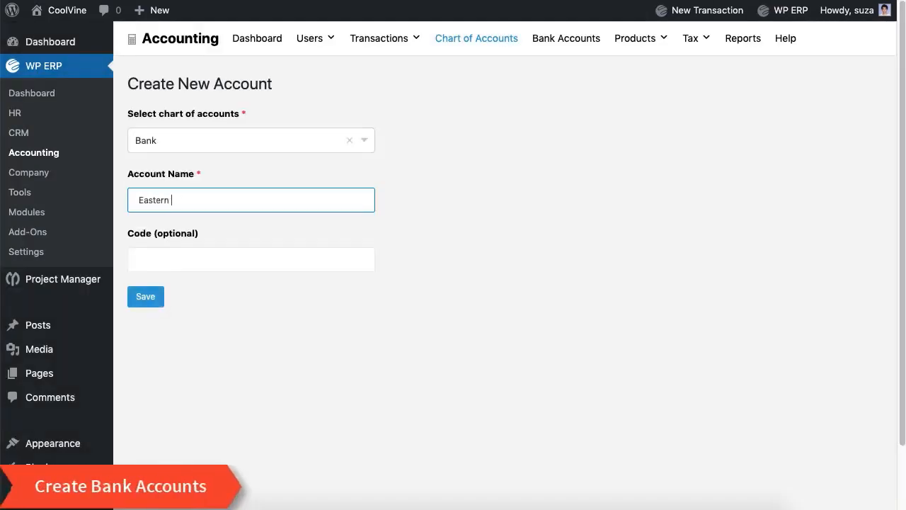
pyautogui.write('Bank Ltd.')
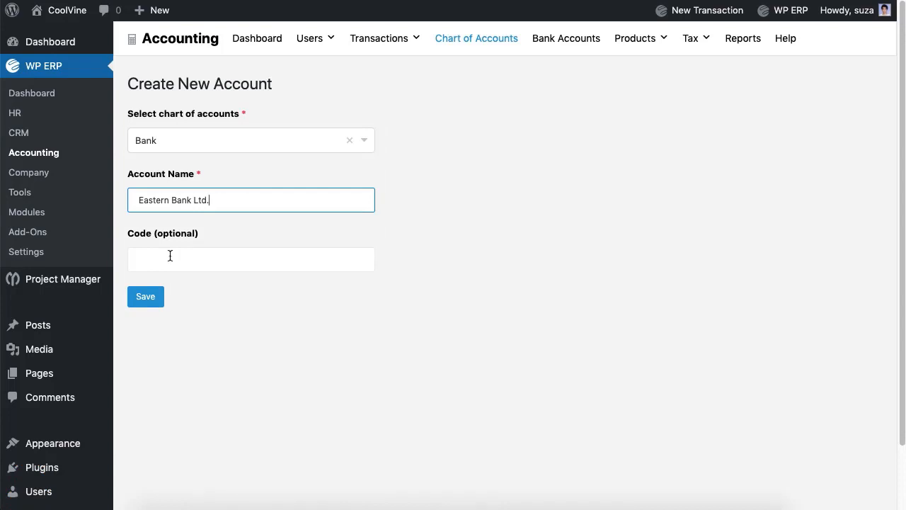
pyautogui.click(170, 262)
pyautogui.click(151, 304)
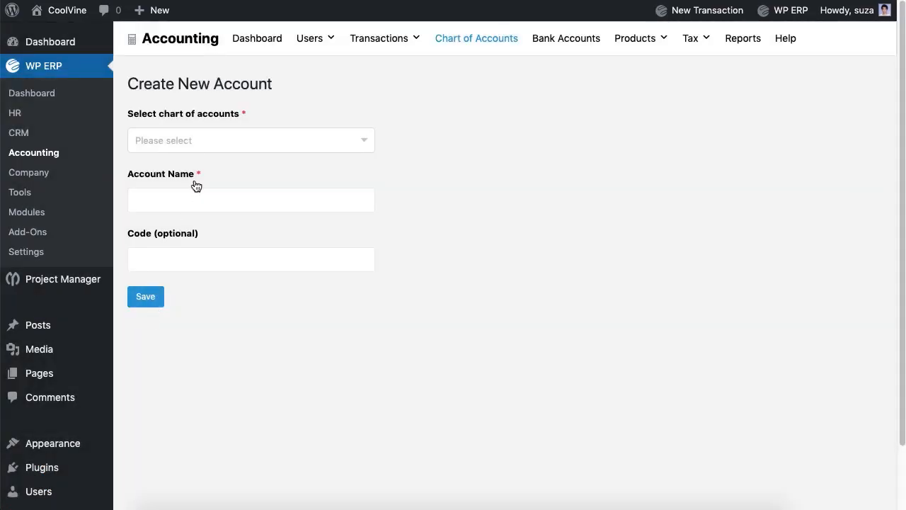
# Create a Bank account named Standard Chartered Bank Ltd
pyautogui.click(199, 141)
pyautogui.click(155, 263)
pyautogui.click(173, 199)
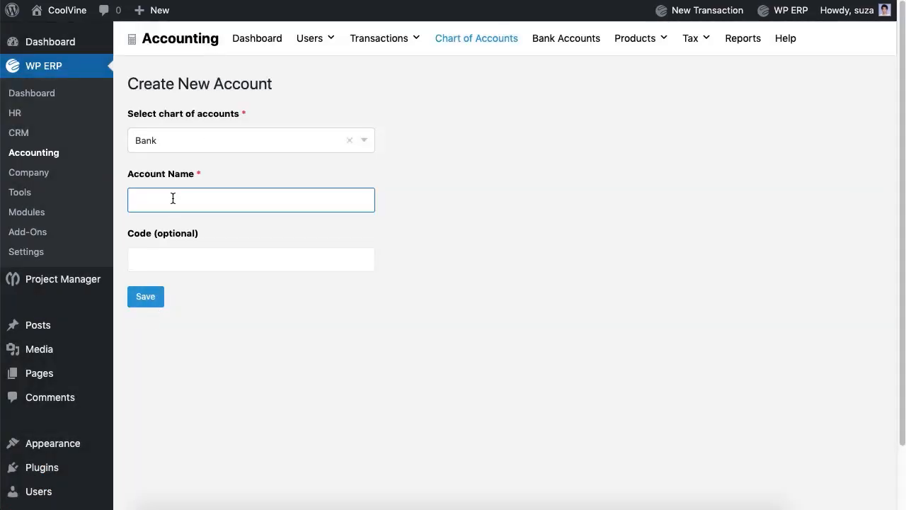
pyautogui.write('Standsa')
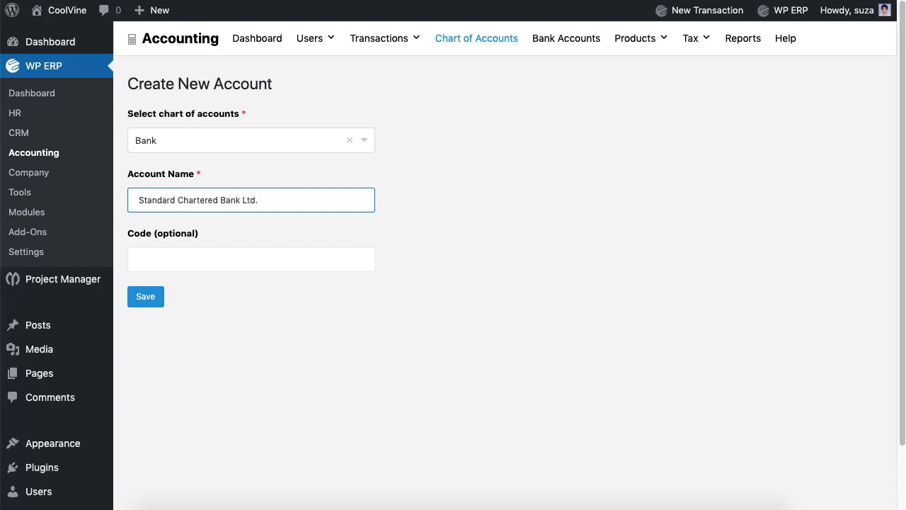
pyautogui.click(164, 256)
pyautogui.click(151, 302)
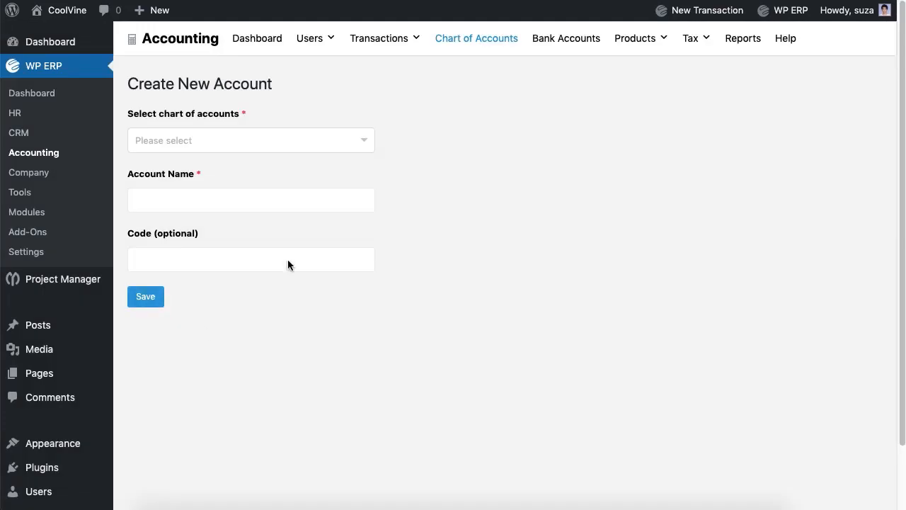
# Start a new customer and fill in their first name, last name, e-mail and phone
pyautogui.moveTo(313, 53)
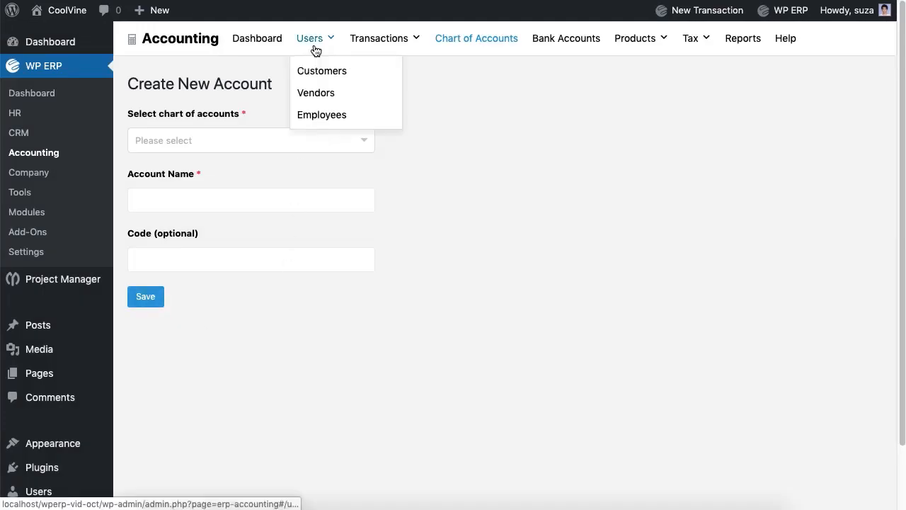
pyautogui.click(322, 74)
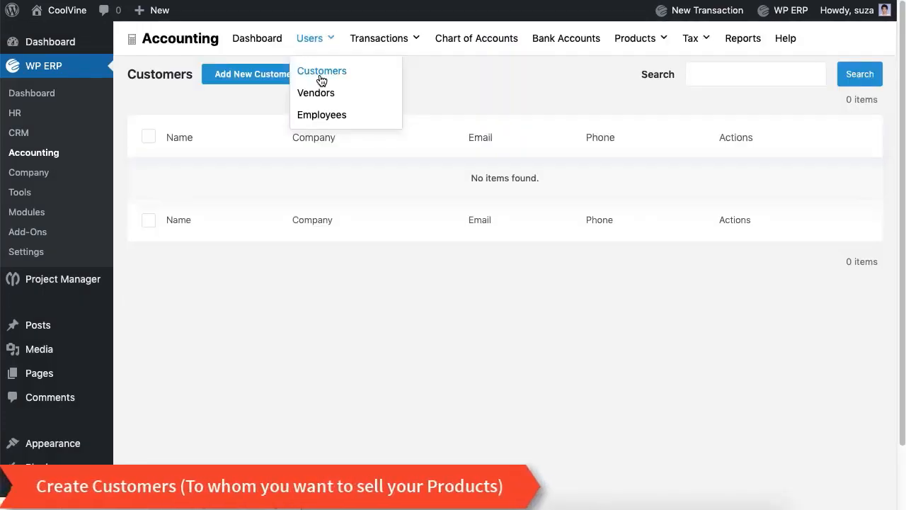
pyautogui.click(272, 83)
pyautogui.click(263, 198)
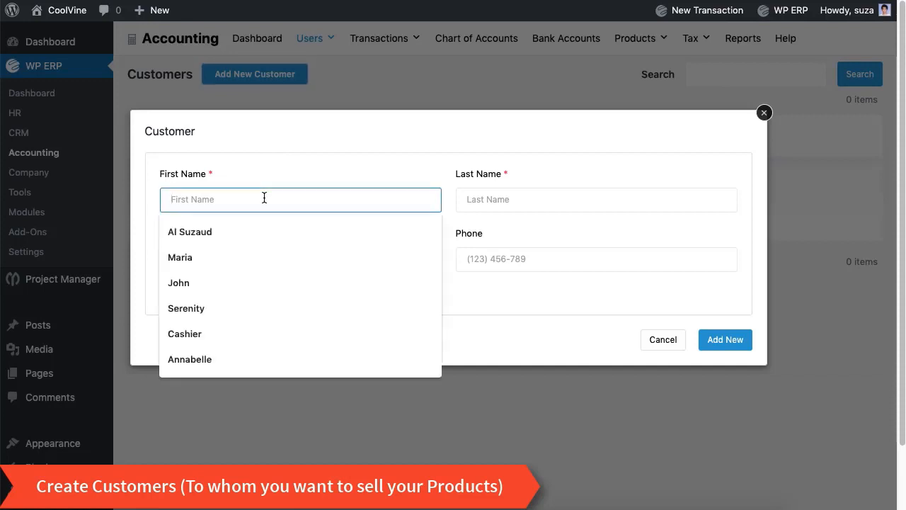
pyautogui.click(467, 199)
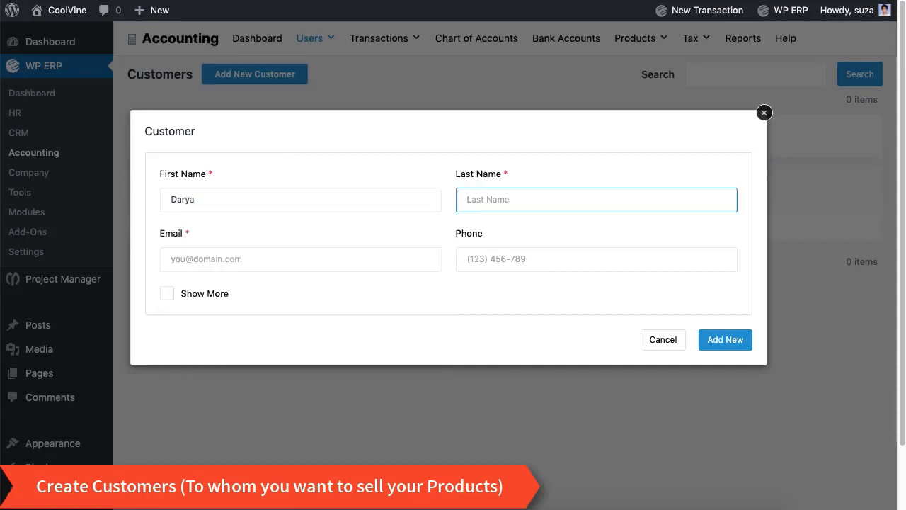
pyautogui.click(211, 271)
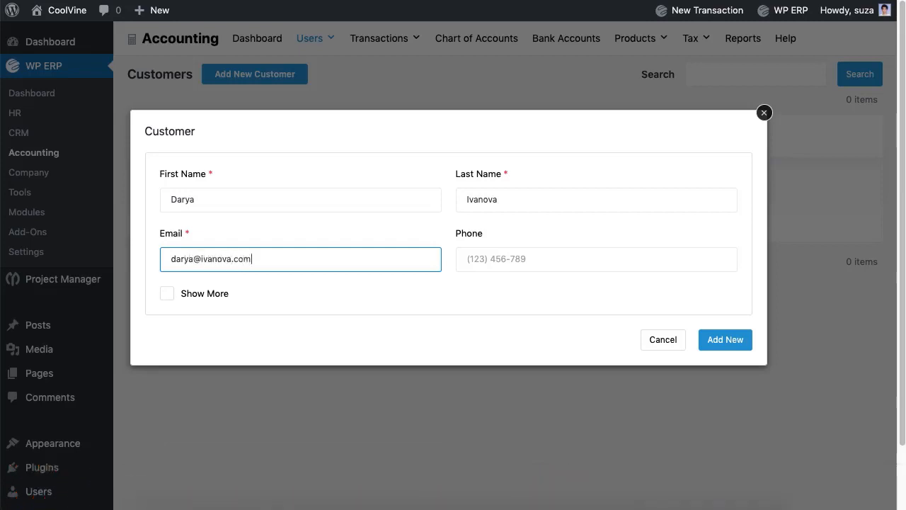
pyautogui.click(530, 260)
pyautogui.write('786437542')
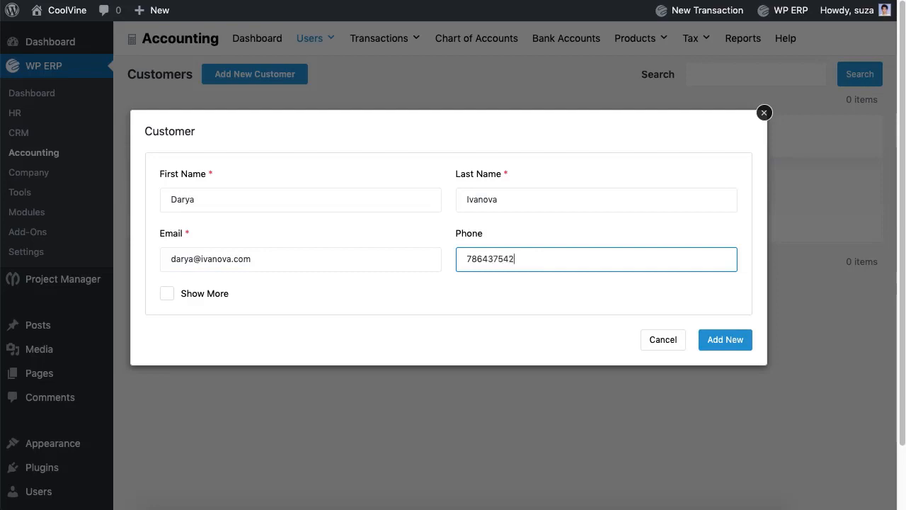
# Reveal the extra customer fields and save the new customer
pyautogui.click(174, 302)
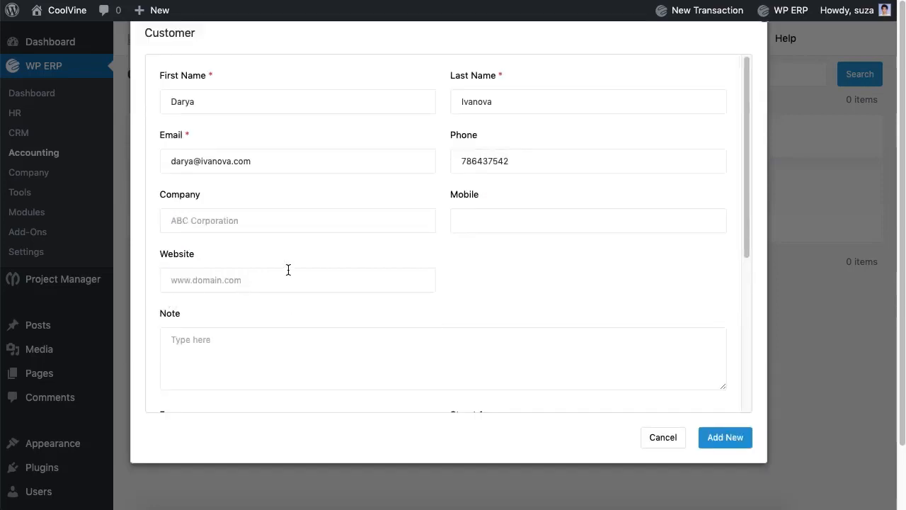
pyautogui.scroll(-5, 288, 270)
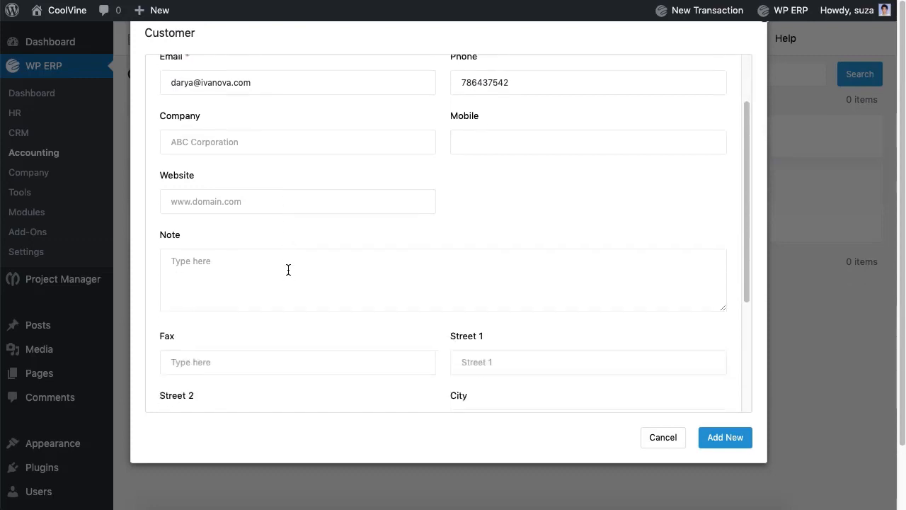
pyautogui.scroll(-3, 288, 270)
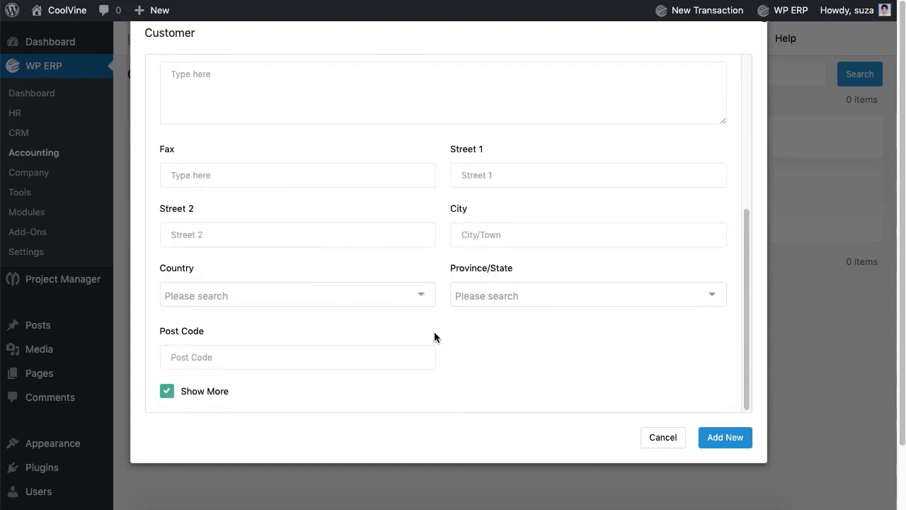
pyautogui.click(722, 440)
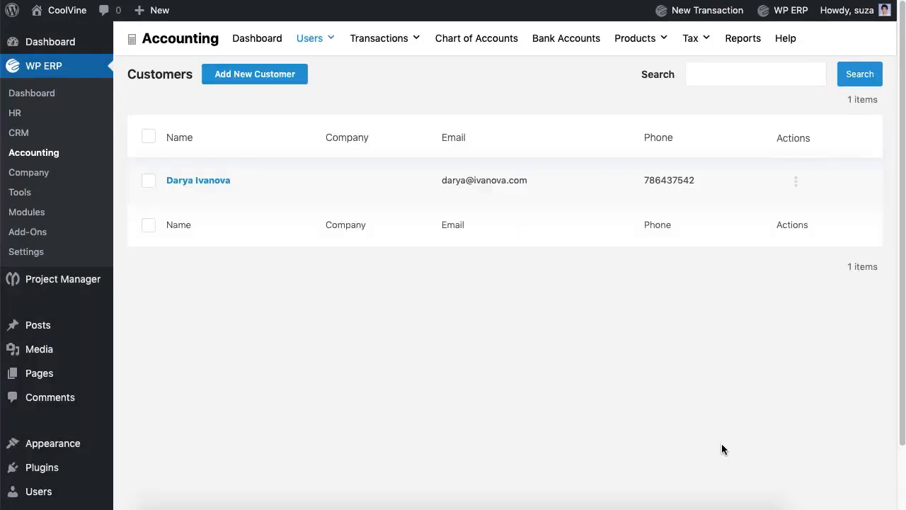
# Start a new vendor and fill in the contact's first name, last name, e-mail and phone
pyautogui.moveTo(328, 45)
pyautogui.click(317, 95)
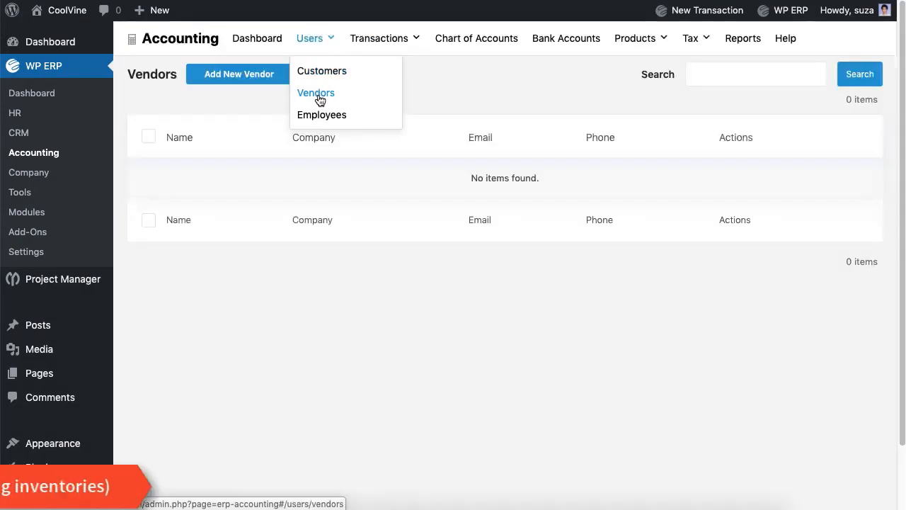
pyautogui.click(269, 86)
pyautogui.click(281, 200)
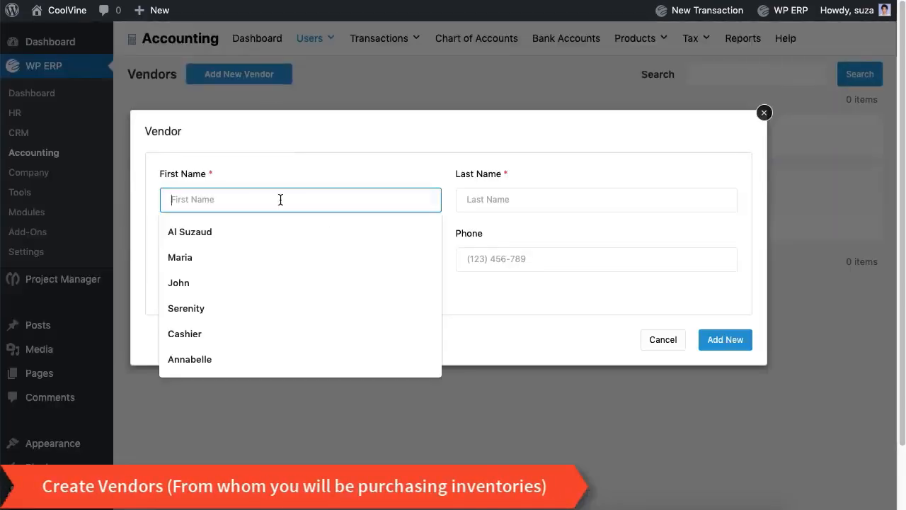
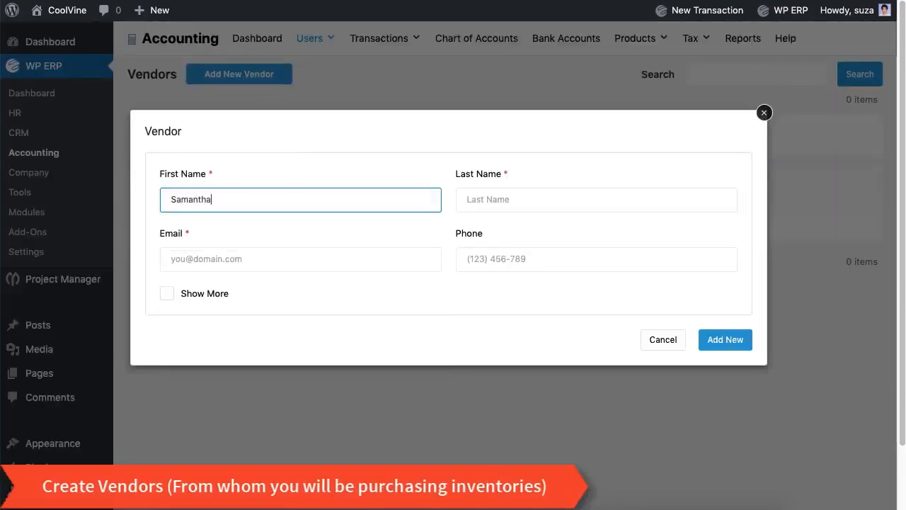
pyautogui.press('Tab')
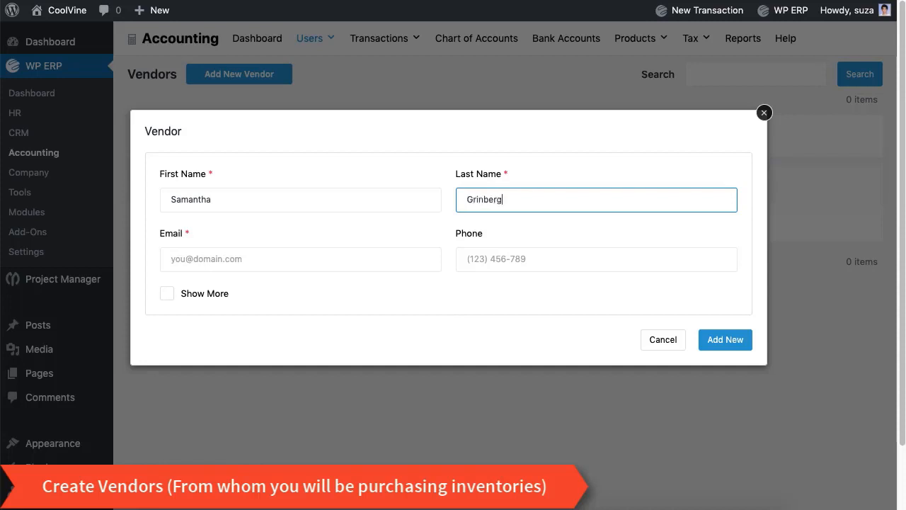
pyautogui.click(271, 262)
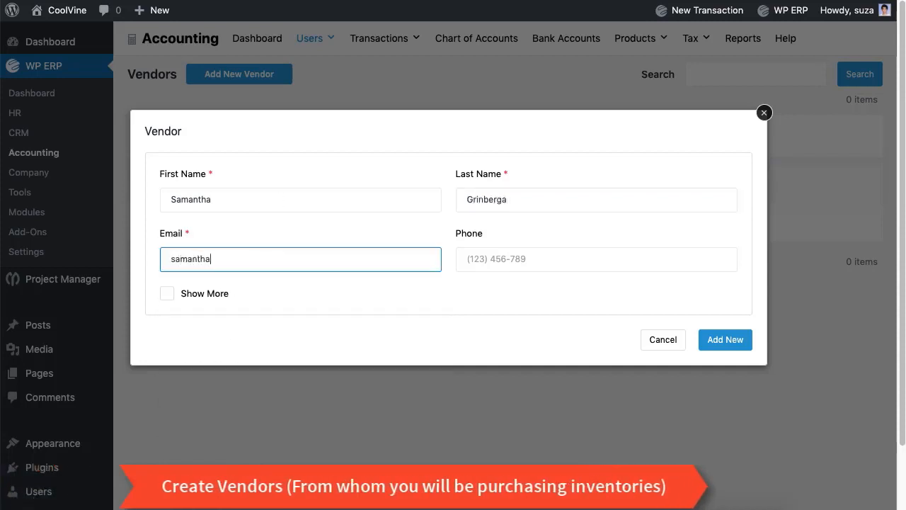
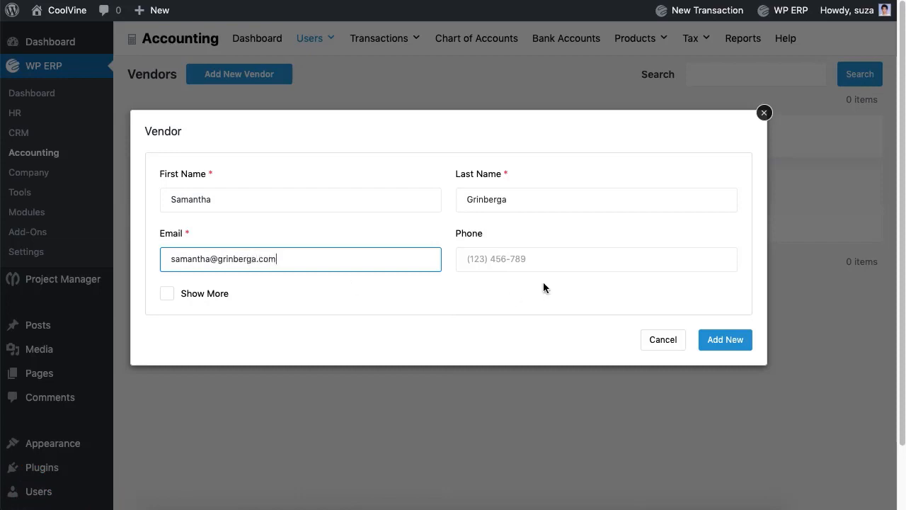
pyautogui.click(546, 259)
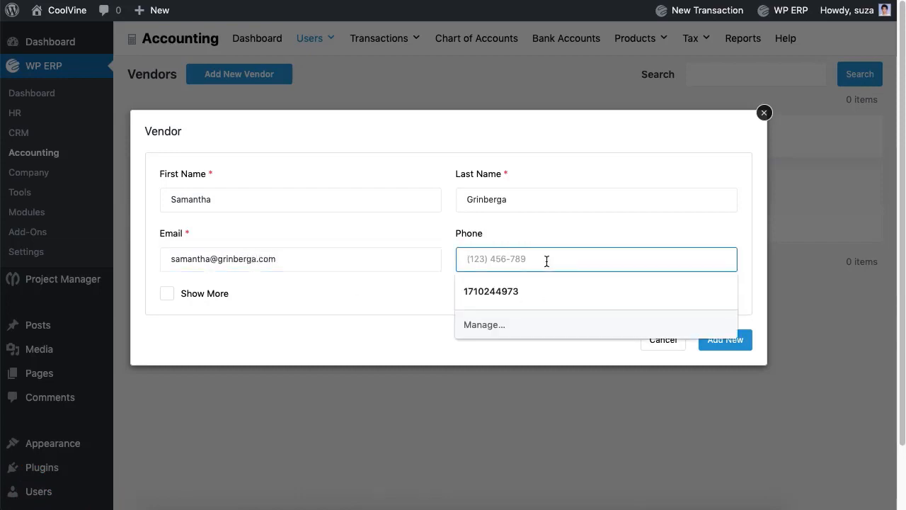
pyautogui.write('987564365')
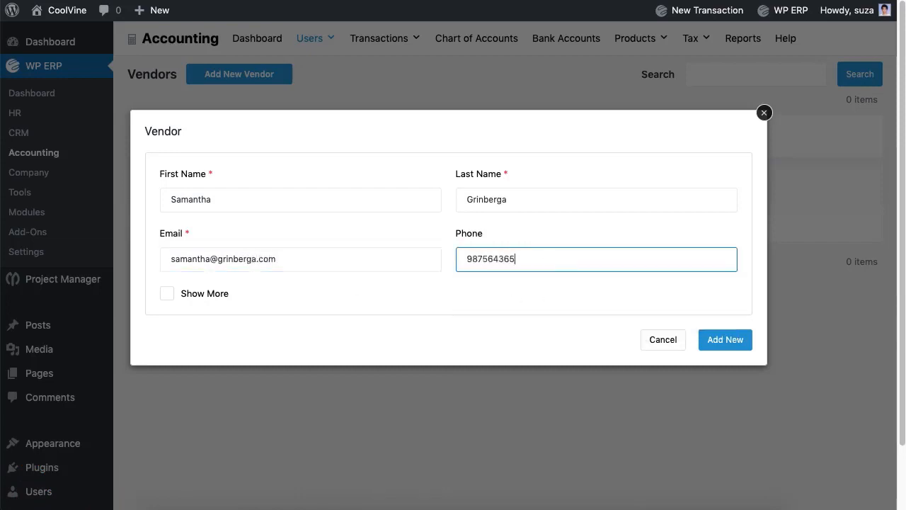
# Reveal the extra vendor fields and save the new vendor
pyautogui.click(173, 295)
pyautogui.scroll(-5, 307, 291)
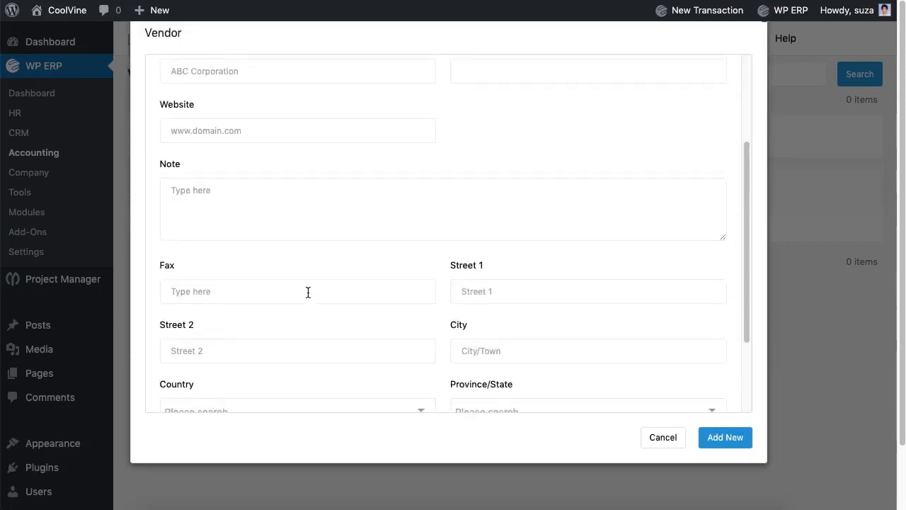
pyautogui.click(715, 446)
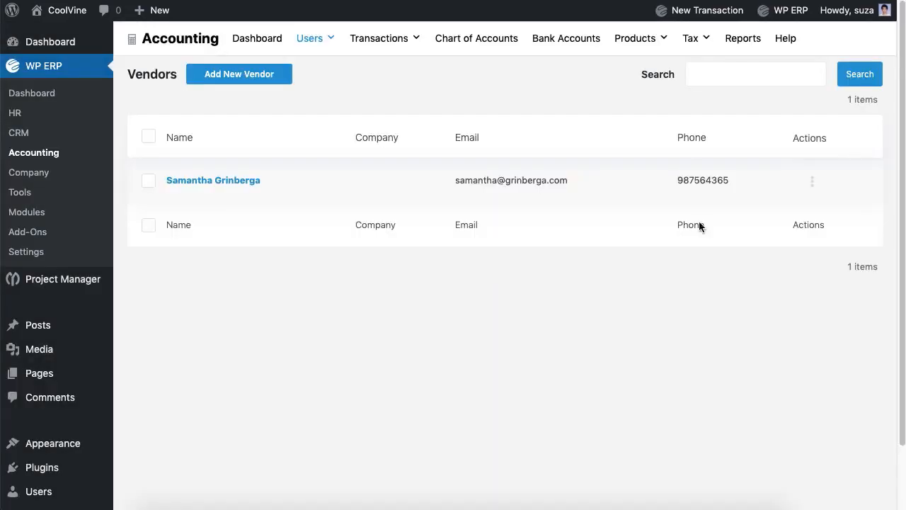
# Add tax zone California with tax number 56754 as the default zone
pyautogui.moveTo(694, 48)
pyautogui.click(704, 71)
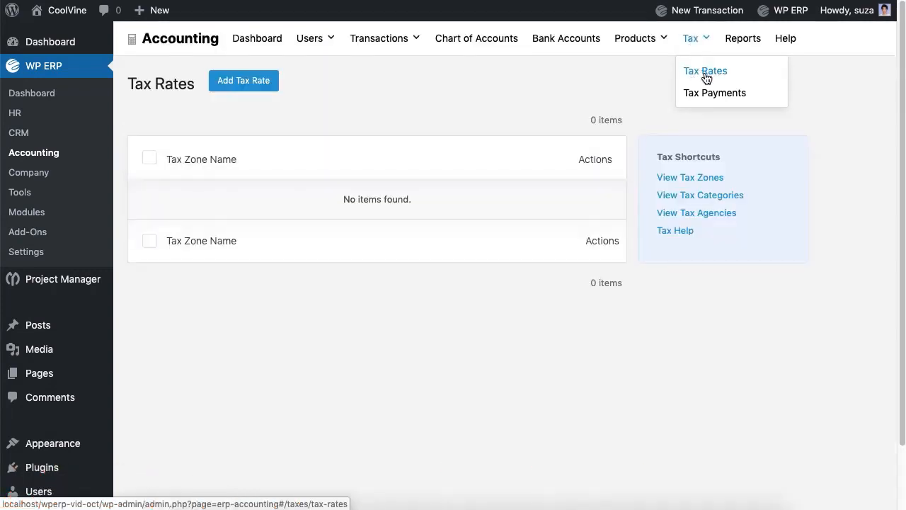
pyautogui.click(698, 179)
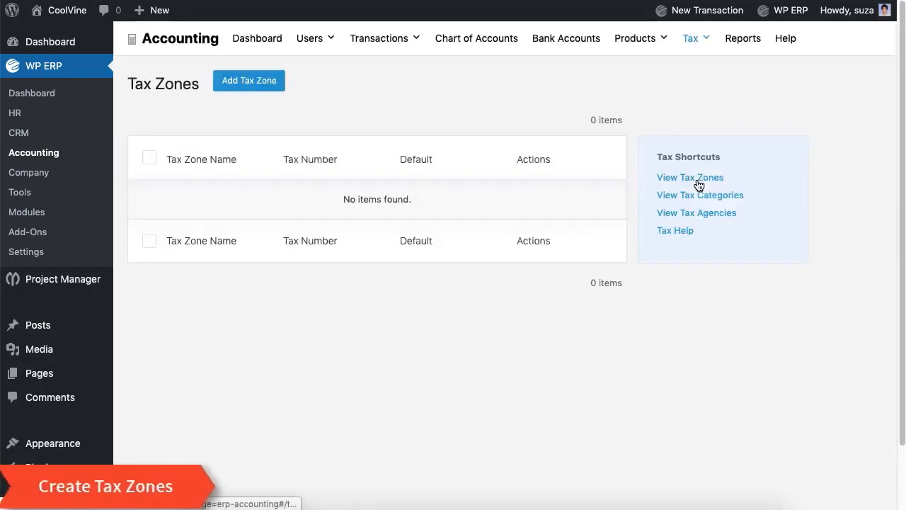
pyautogui.click(250, 80)
pyautogui.click(220, 184)
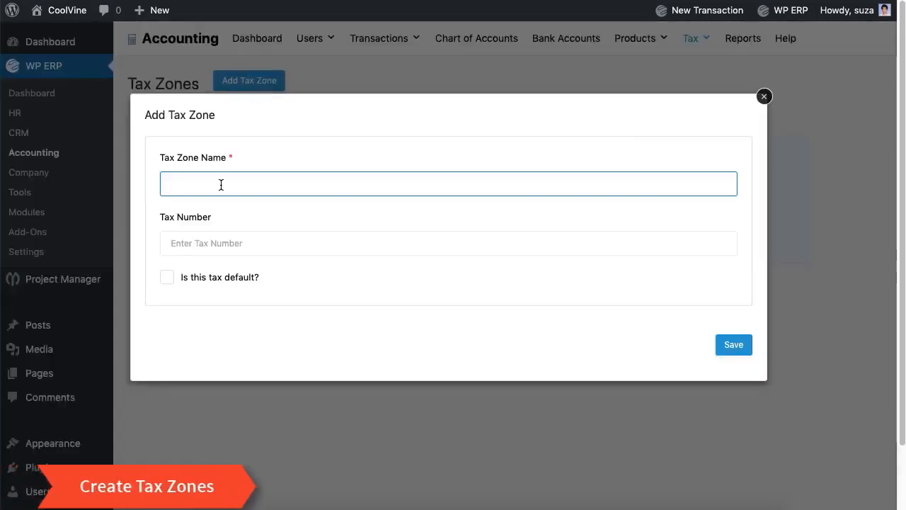
pyautogui.write('California')
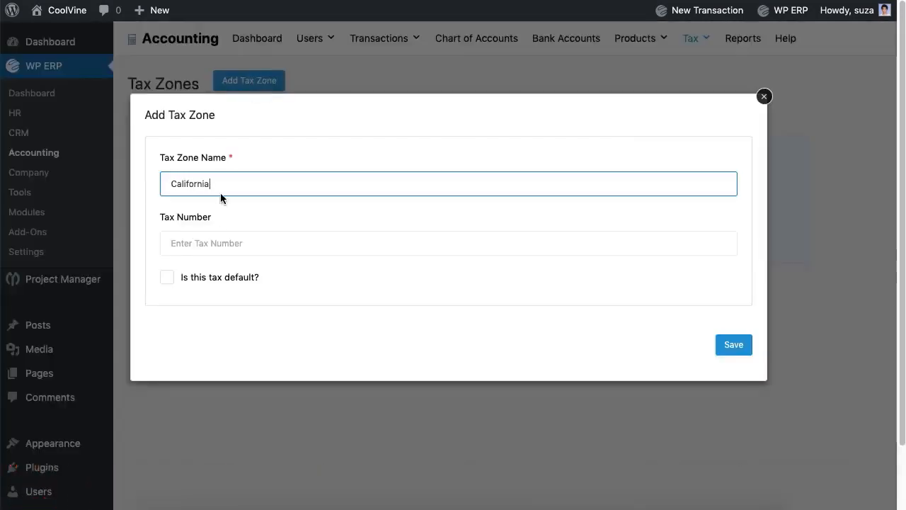
pyautogui.click(224, 244)
pyautogui.write('56754')
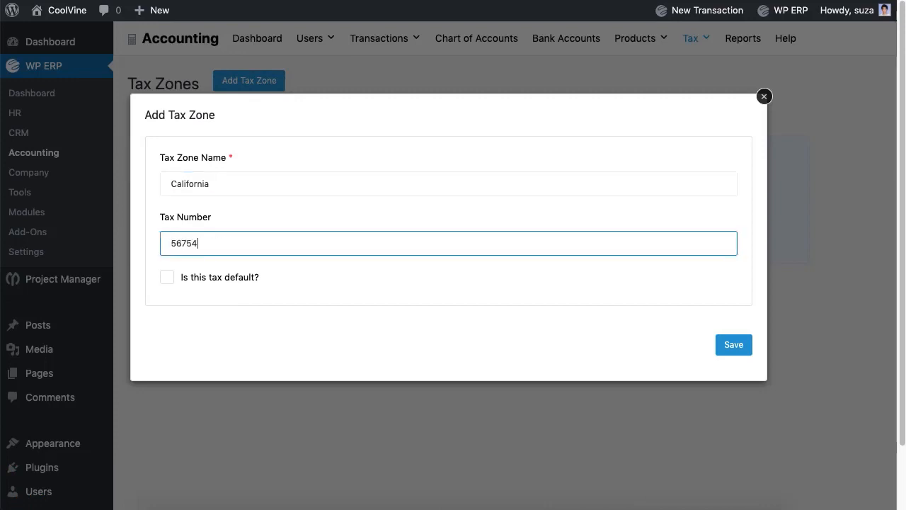
pyautogui.click(167, 277)
pyautogui.click(722, 355)
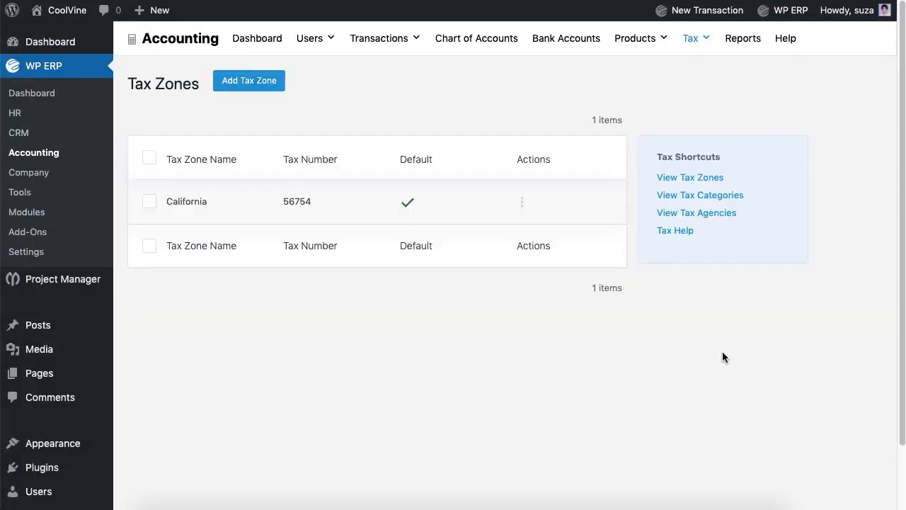
pyautogui.click(522, 203)
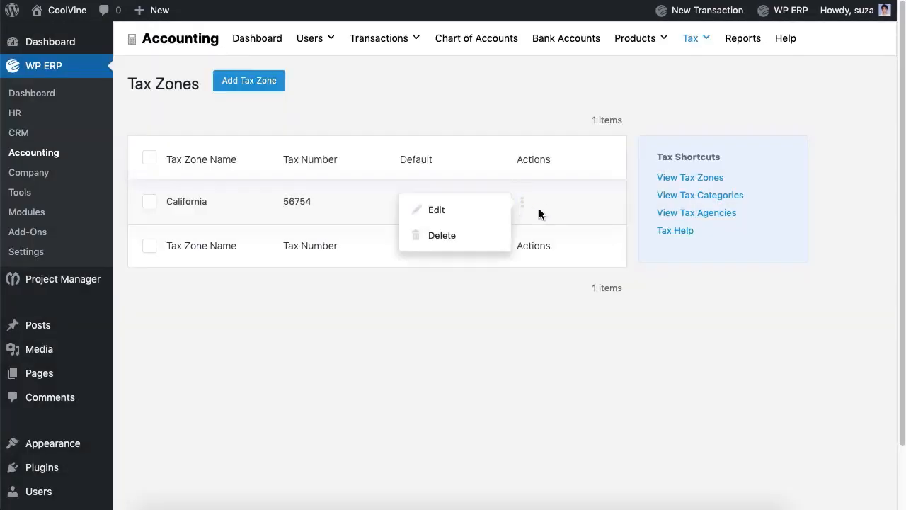
# Add tax category Electronics, described as covering smartphones, desktops and laptops
pyautogui.click(696, 197)
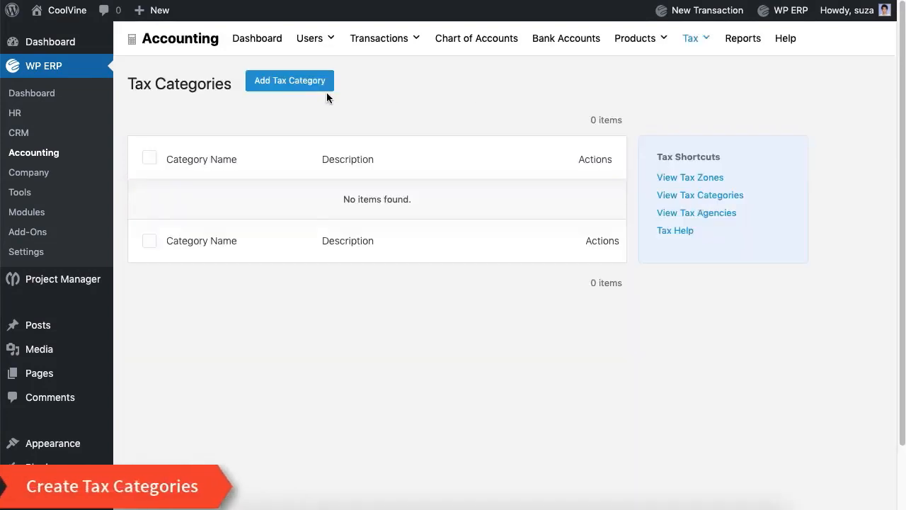
pyautogui.click(320, 89)
pyautogui.click(260, 181)
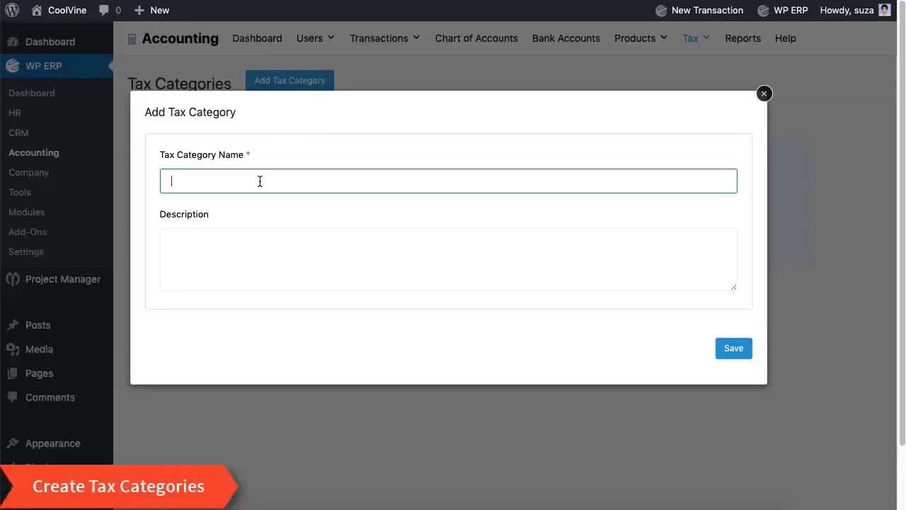
pyautogui.write('Electronics')
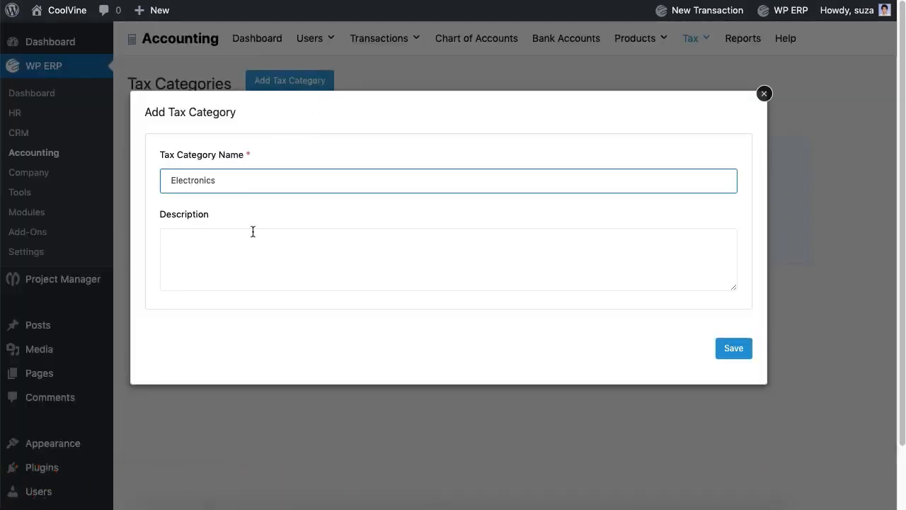
pyautogui.click(253, 261)
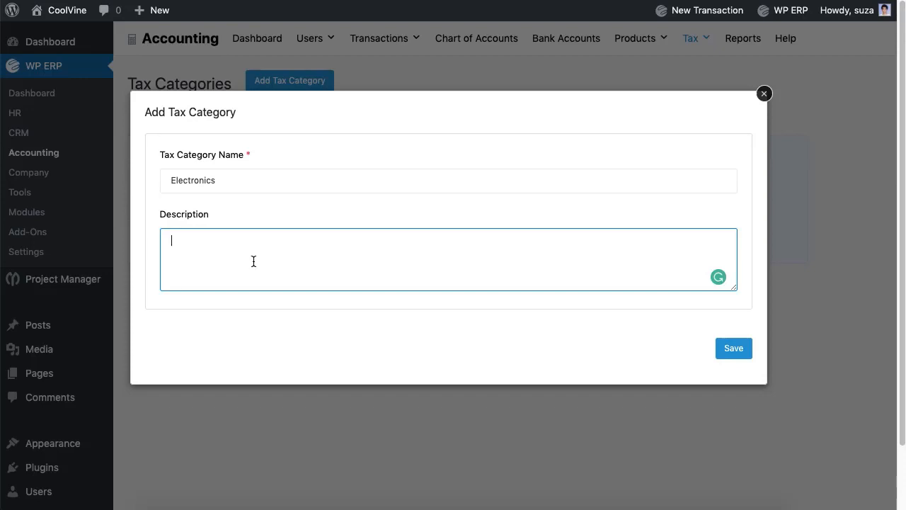
pyautogui.write('All electronic devices like smartphones, desktops, and laptops will be included here.')
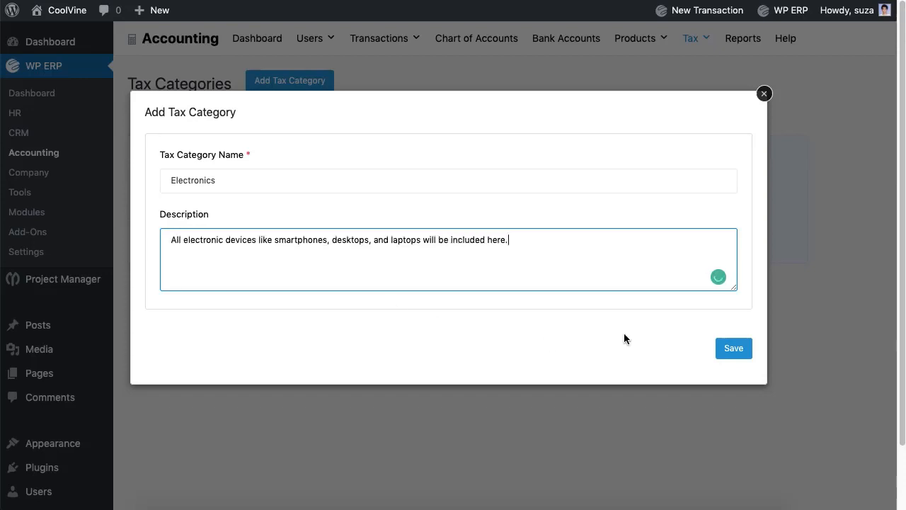
pyautogui.click(724, 356)
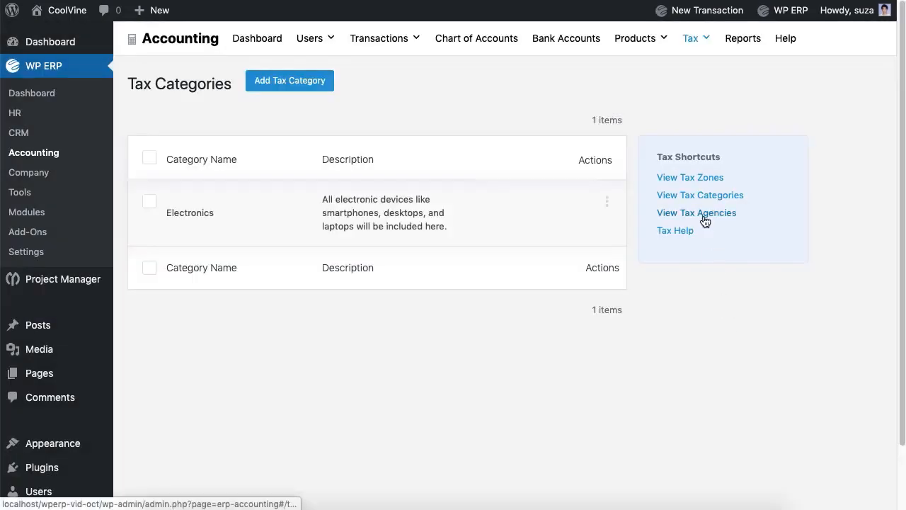
pyautogui.click(704, 214)
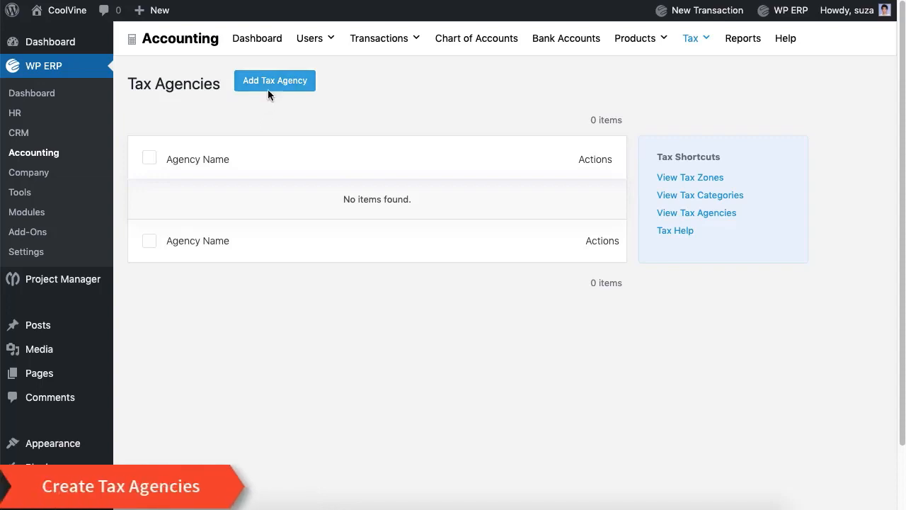
# Save a new tax agency named NBR
pyautogui.click(268, 87)
pyautogui.click(257, 224)
pyautogui.write('NBR')
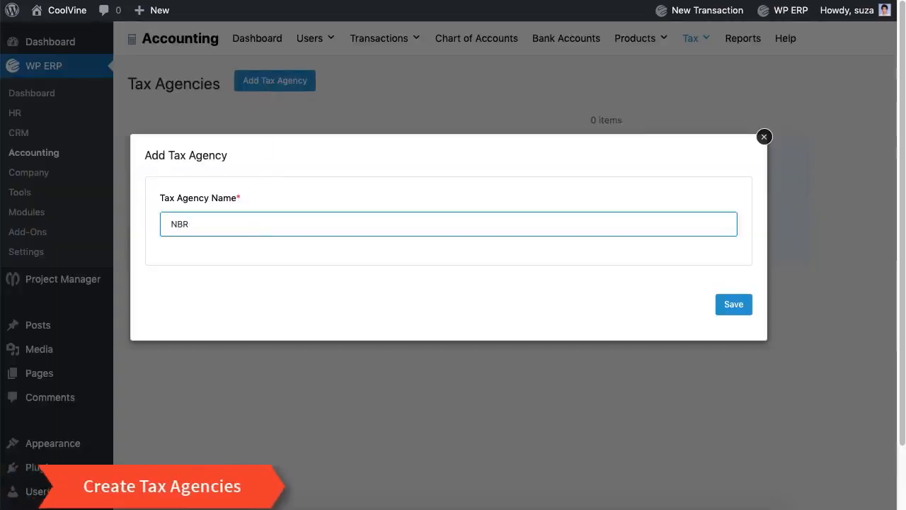
pyautogui.click(722, 314)
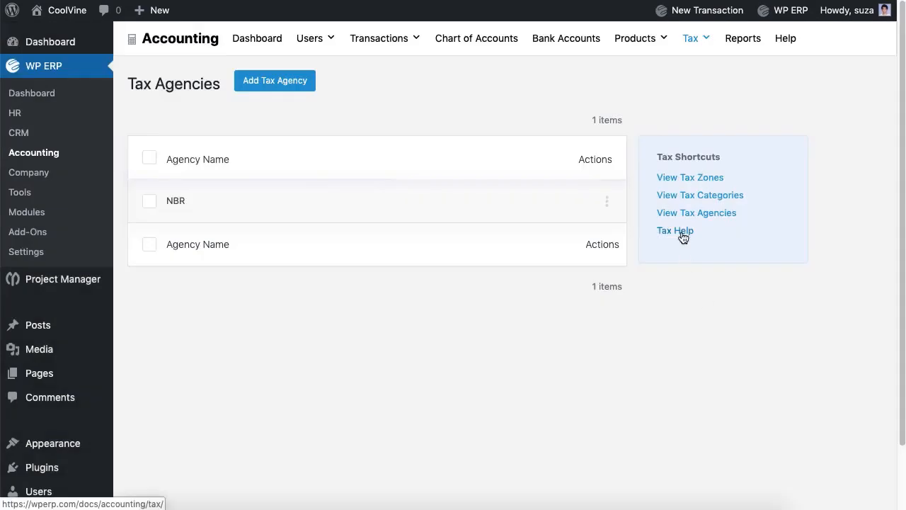
# Start a new tax rate for the California zone and name its tax component
pyautogui.moveTo(698, 56)
pyautogui.click(707, 72)
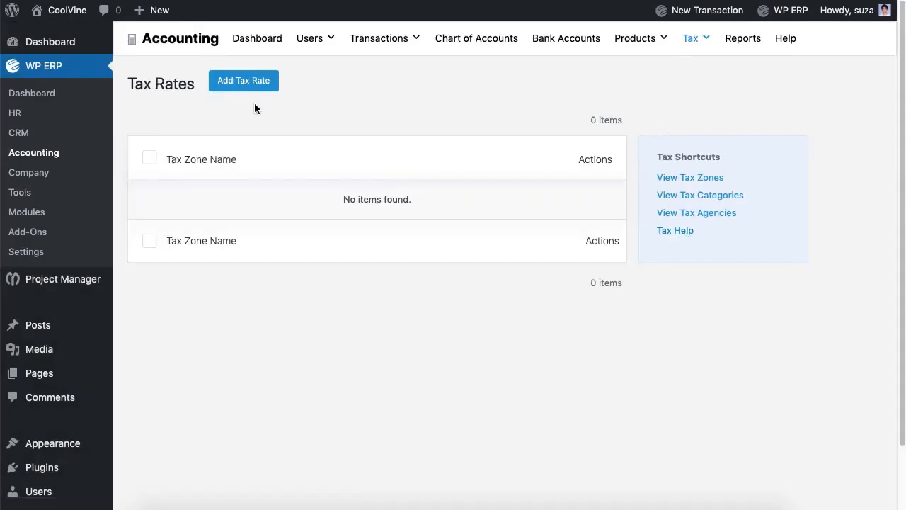
pyautogui.click(244, 82)
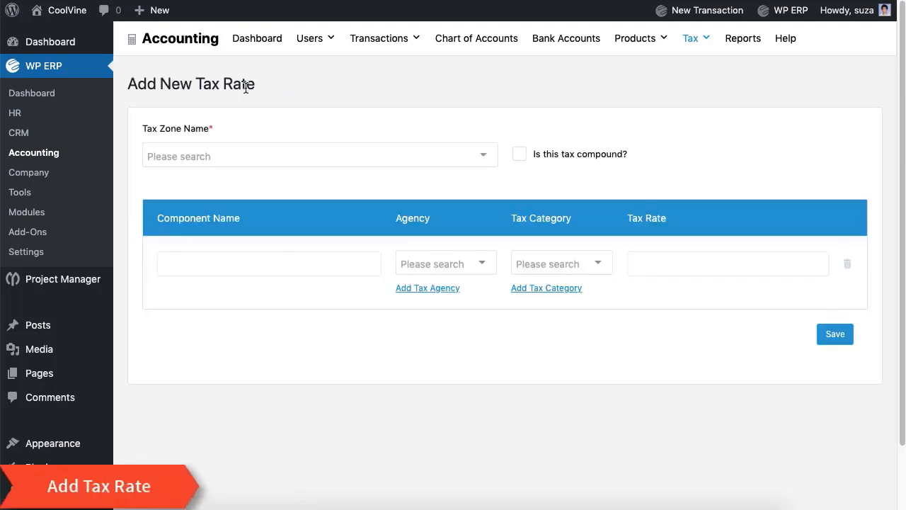
pyautogui.click(252, 156)
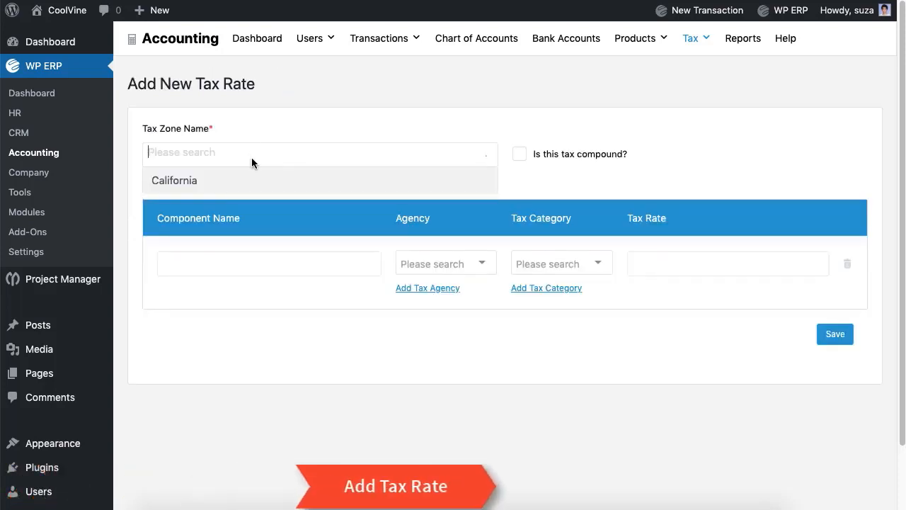
pyautogui.click(251, 179)
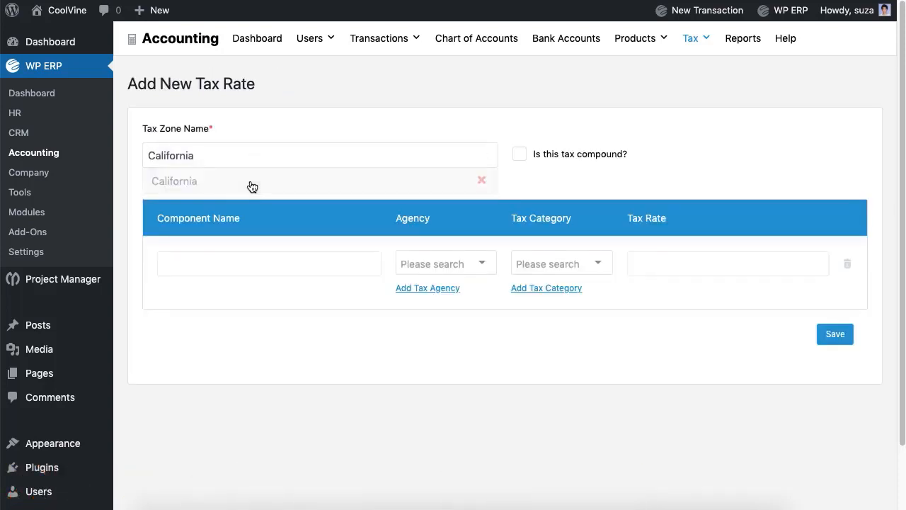
pyautogui.click(251, 264)
pyautogui.write('Tax to NBR')
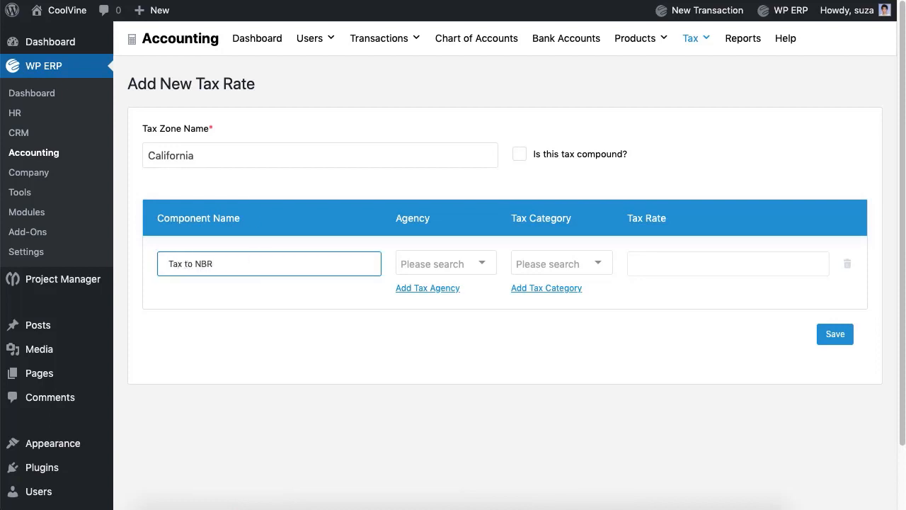
# Assign the NBR agency and Electronics category at 5%, then save the California tax rate
pyautogui.click(480, 264)
pyautogui.click(475, 286)
pyautogui.click(531, 263)
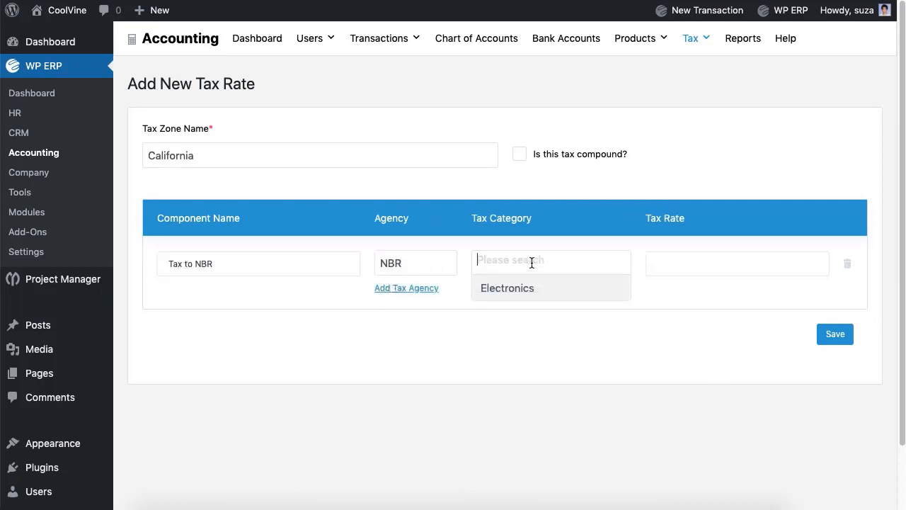
pyautogui.click(540, 290)
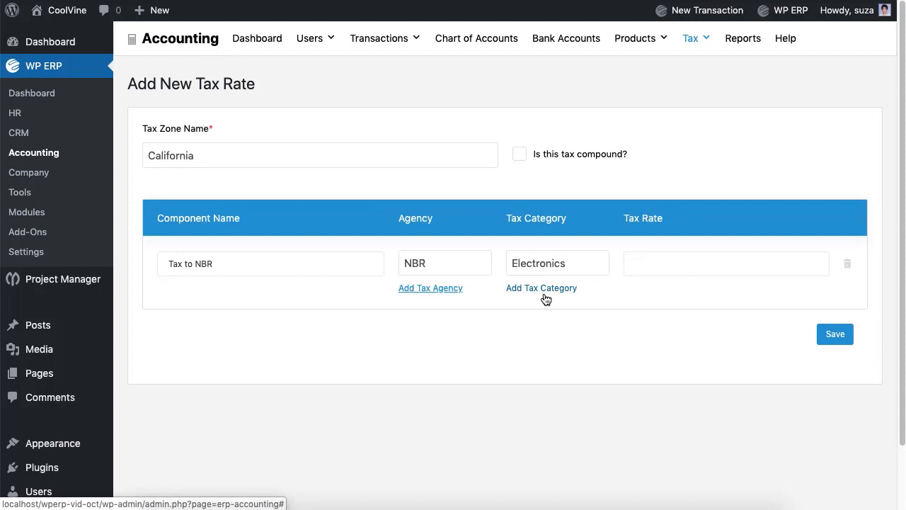
pyautogui.click(654, 268)
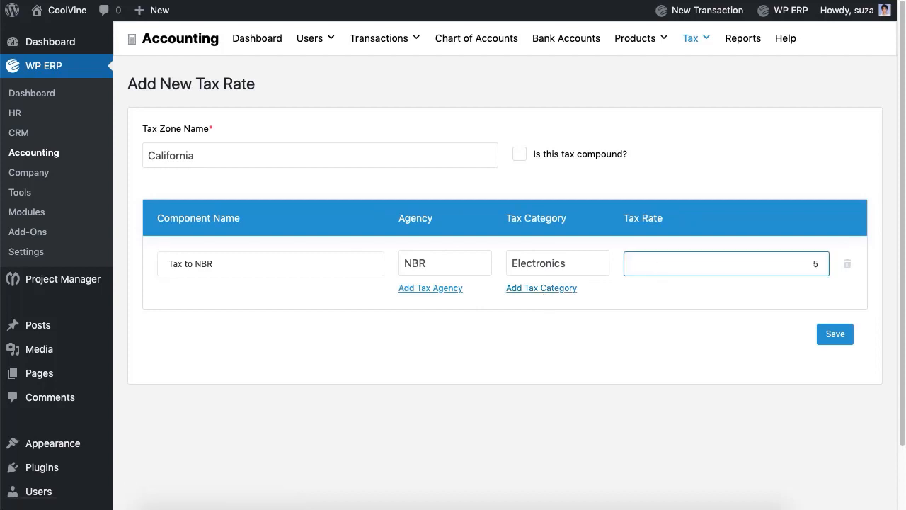
pyautogui.click(520, 153)
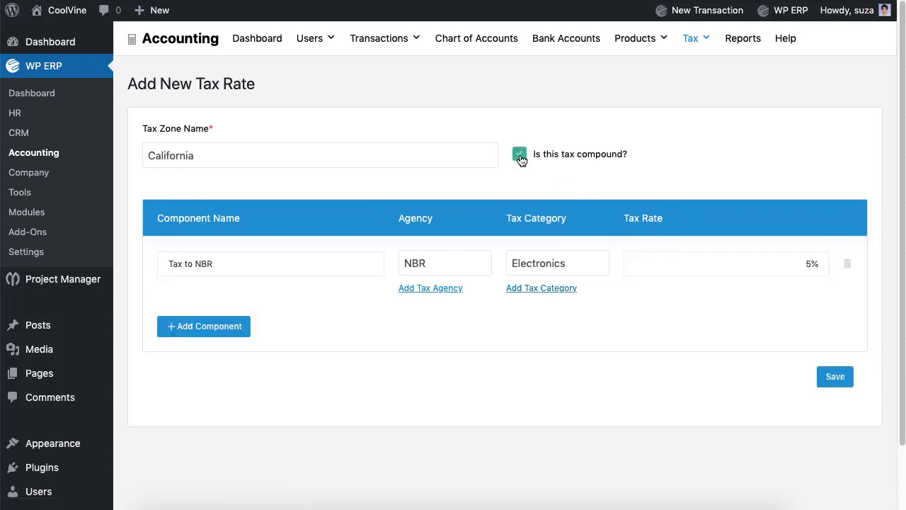
pyautogui.click(238, 326)
pyautogui.click(846, 333)
pyautogui.click(519, 153)
pyautogui.click(836, 334)
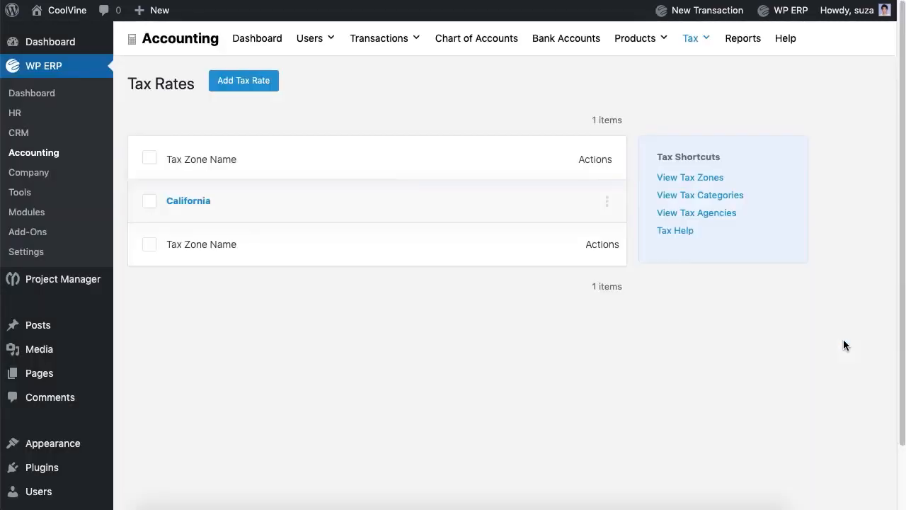
# Open a new sales tax payment form from Tax Payments
pyautogui.moveTo(697, 49)
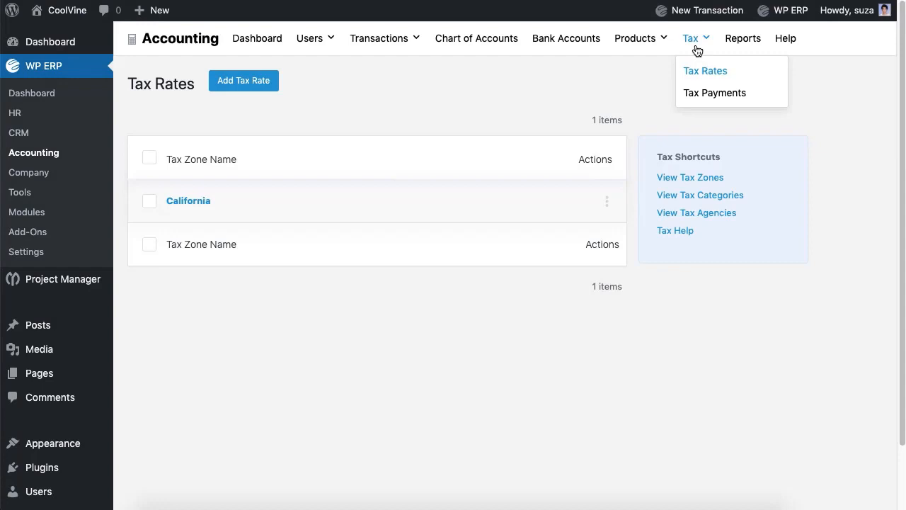
pyautogui.click(707, 94)
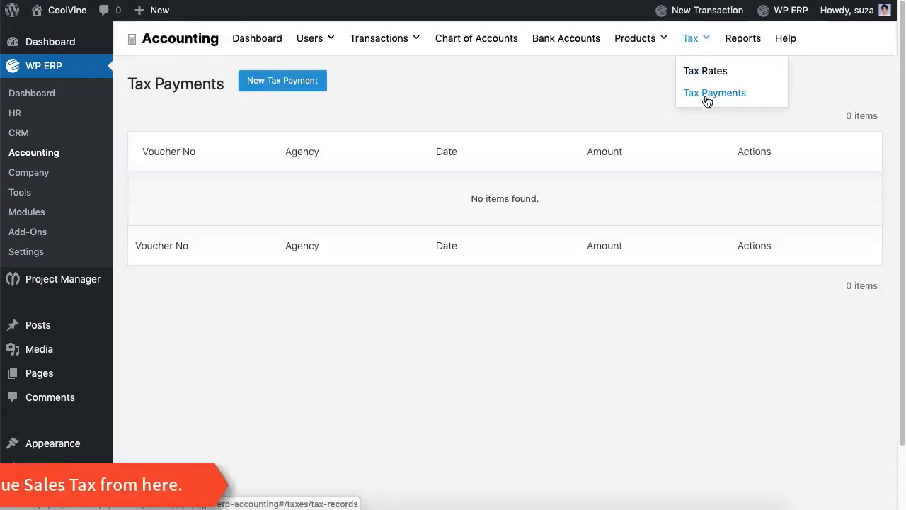
pyautogui.click(309, 83)
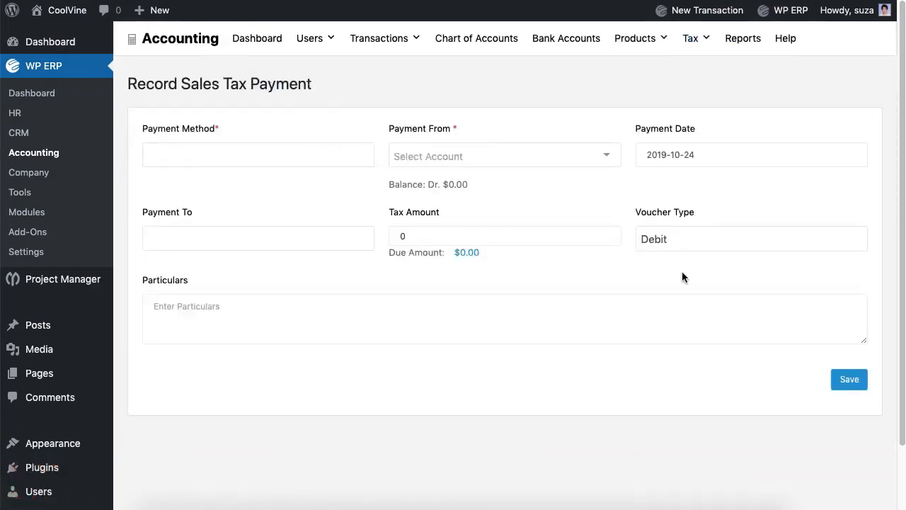
# Create the 'Electronics' product category, then go to the Products & Services list
pyautogui.moveTo(647, 70)
pyautogui.click(651, 92)
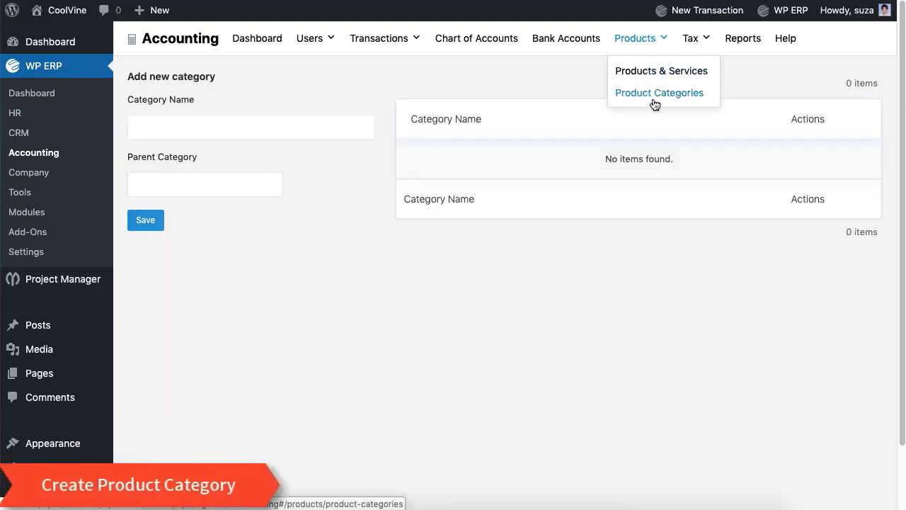
pyautogui.click(310, 130)
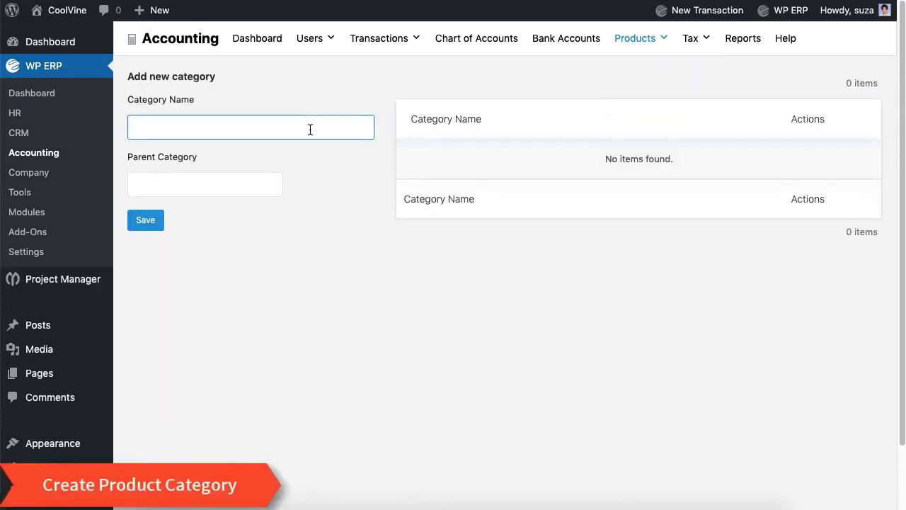
pyautogui.write('onics')
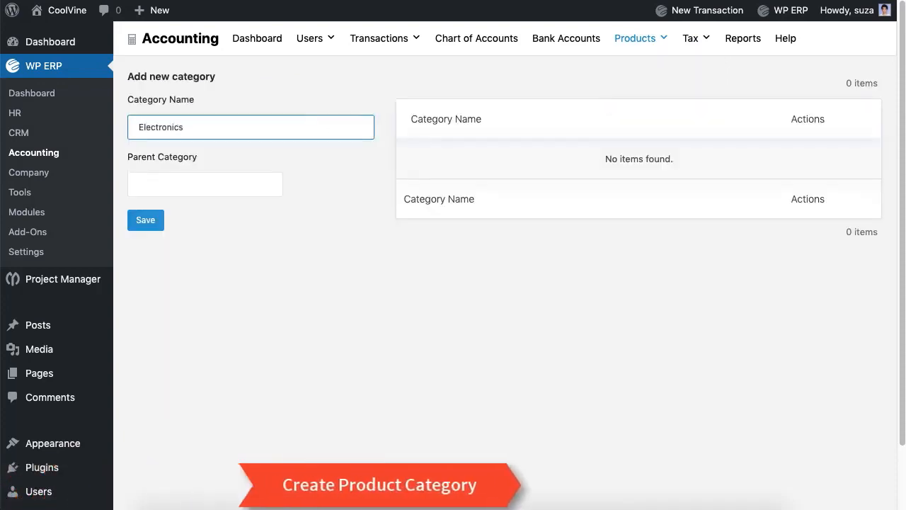
pyautogui.click(152, 226)
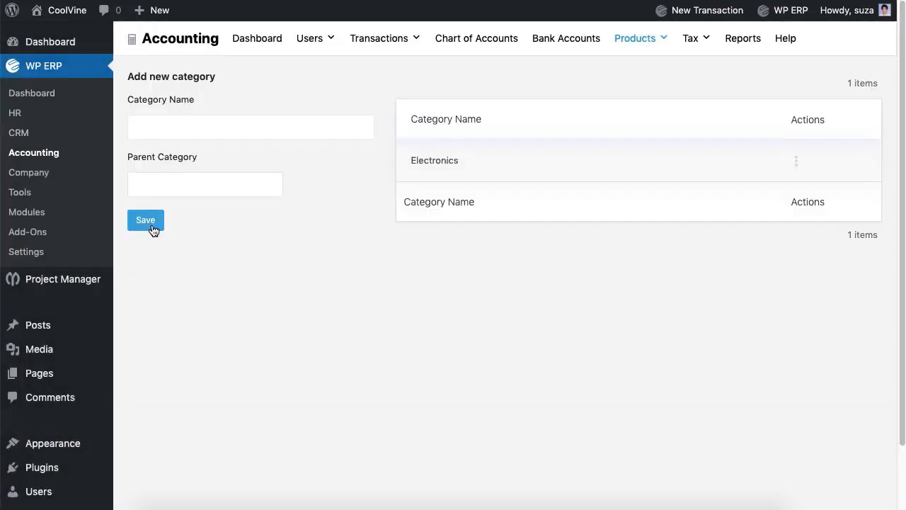
pyautogui.click(798, 163)
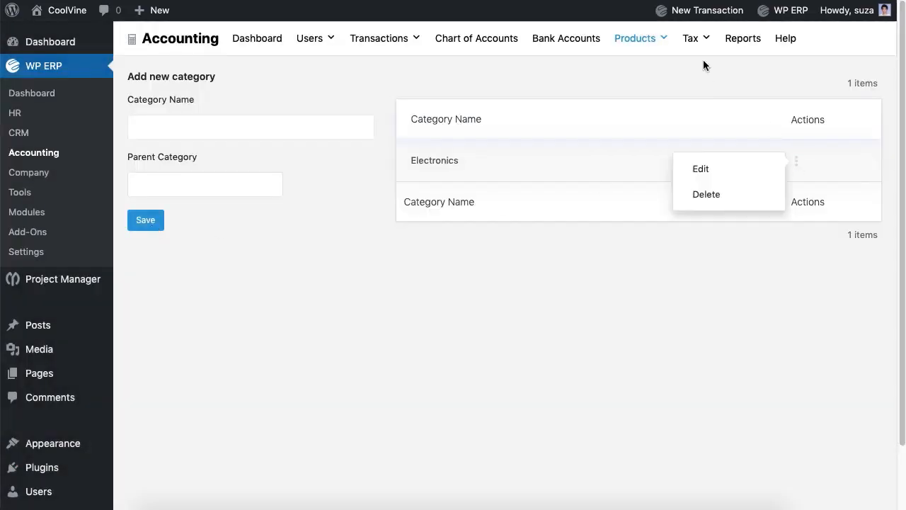
pyautogui.moveTo(637, 41)
pyautogui.click(652, 75)
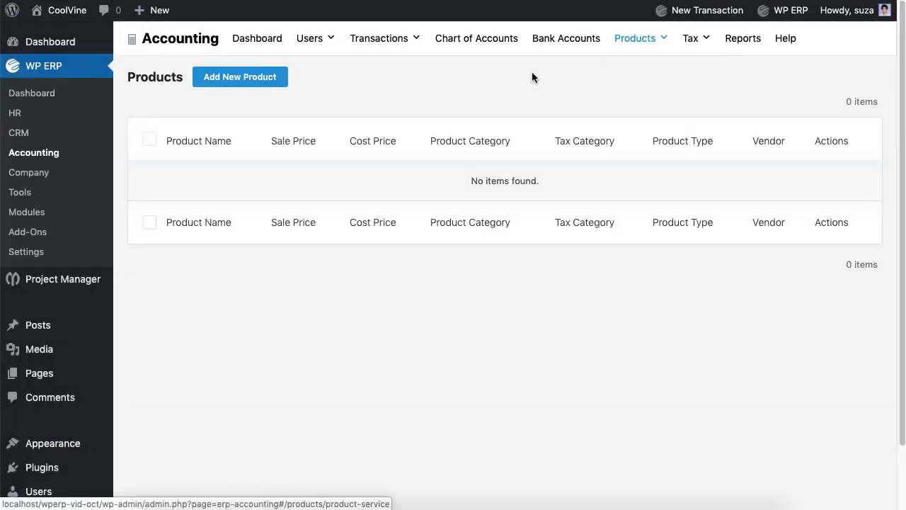
# Add the product I Phone X in Electronics with cost price 1000 and sale price 1200
pyautogui.click(255, 86)
pyautogui.click(430, 83)
pyautogui.write('I Phone X')
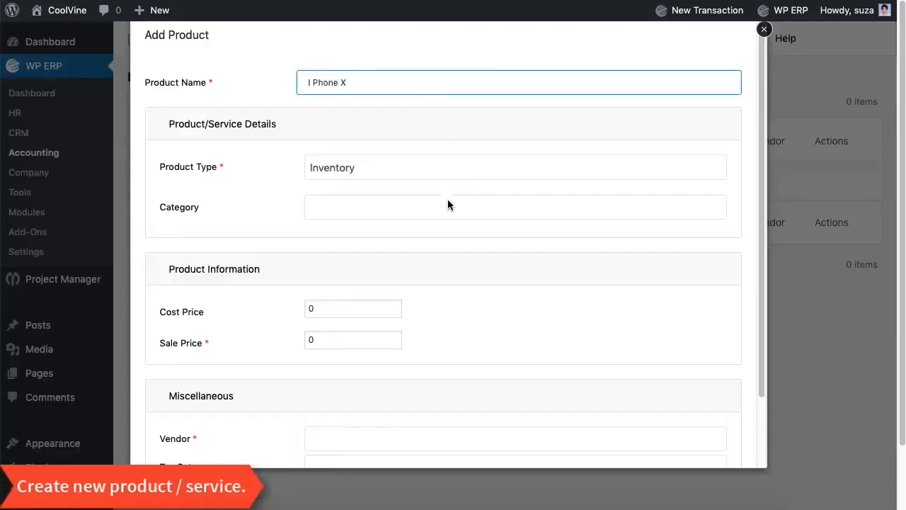
pyautogui.click(447, 204)
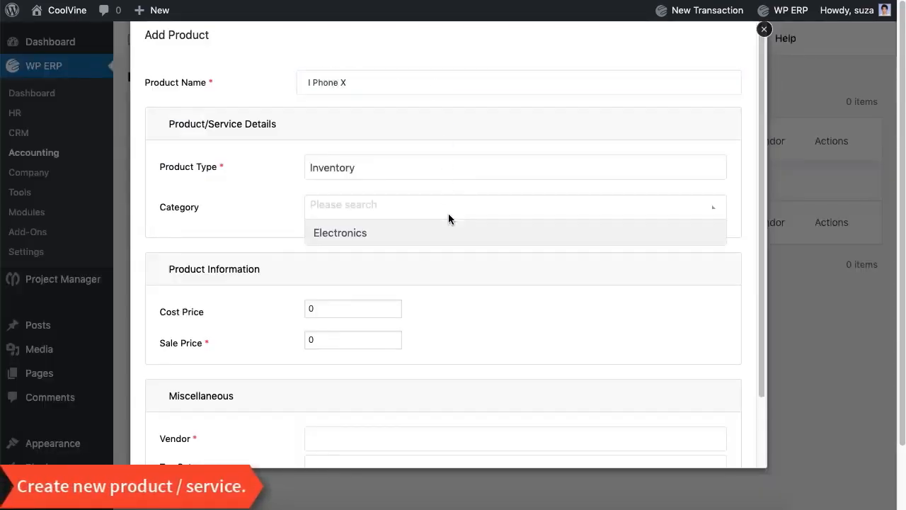
pyautogui.click(447, 233)
pyautogui.click(387, 308)
pyautogui.write('1000')
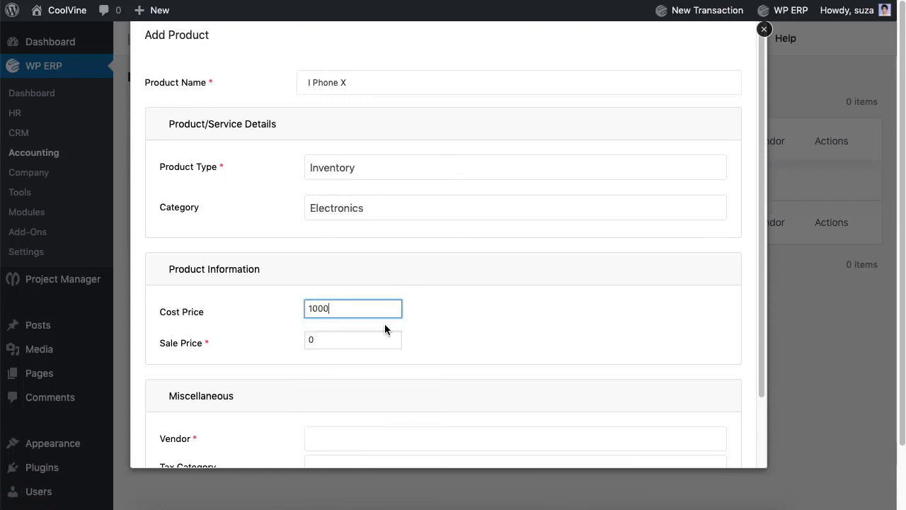
pyautogui.press('Tab')
pyautogui.write('1200')
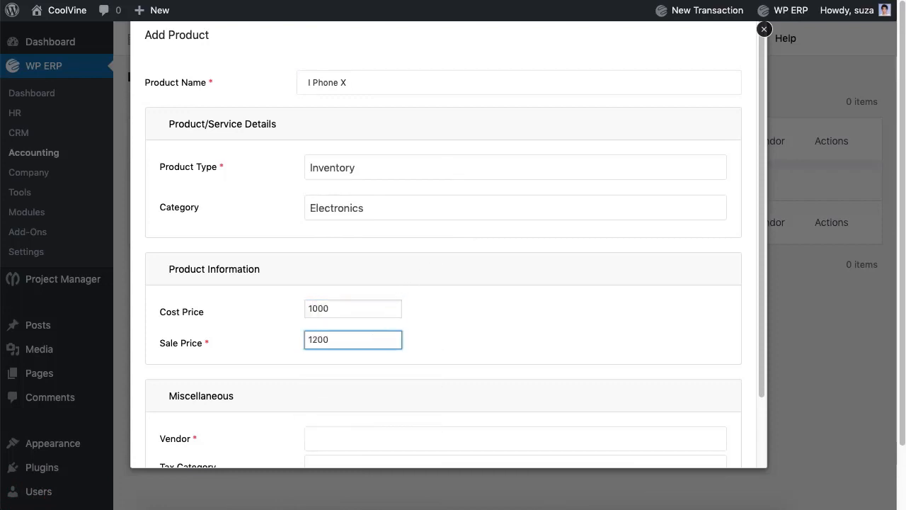
# Choose the product's vendor, set tax category Electronics, and save the product
pyautogui.scroll(-2, 397, 369)
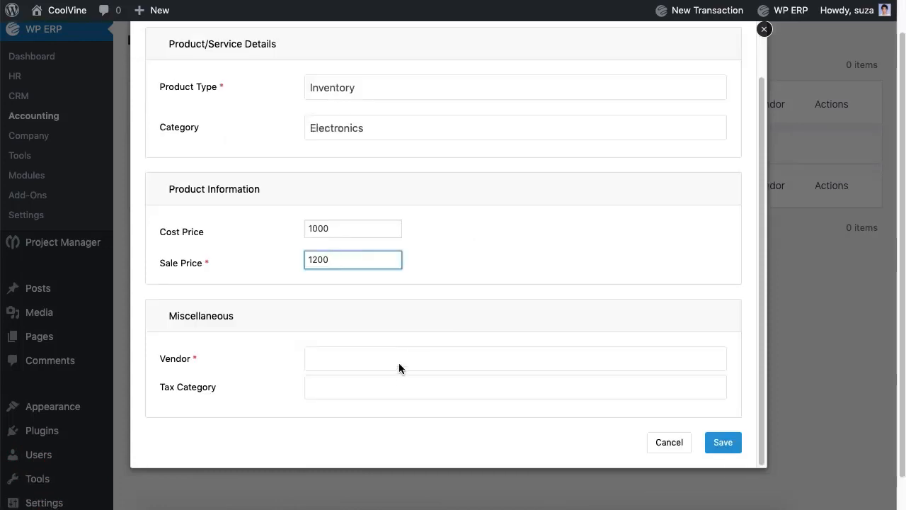
pyautogui.click(399, 362)
pyautogui.click(425, 334)
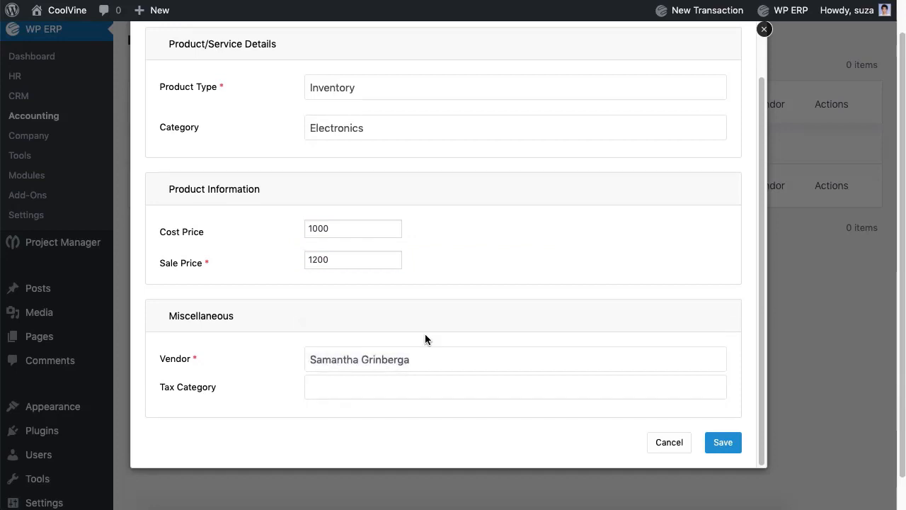
pyautogui.click(427, 388)
pyautogui.click(433, 370)
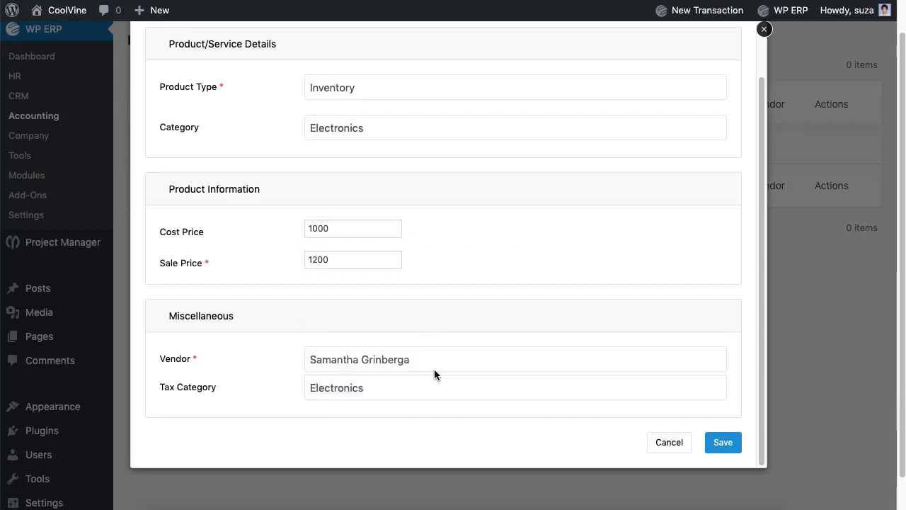
pyautogui.click(726, 446)
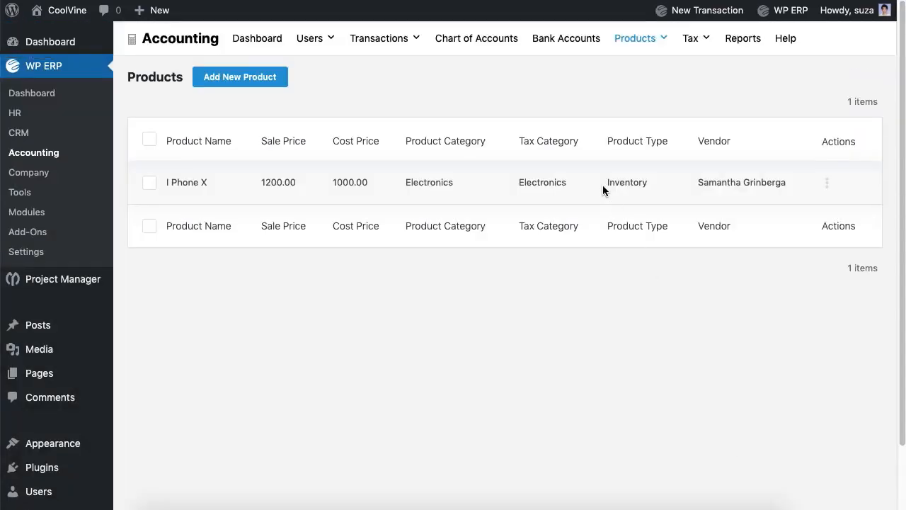
# Open the Opening Balance page and select the financial year
pyautogui.moveTo(701, 11)
pyautogui.click(673, 257)
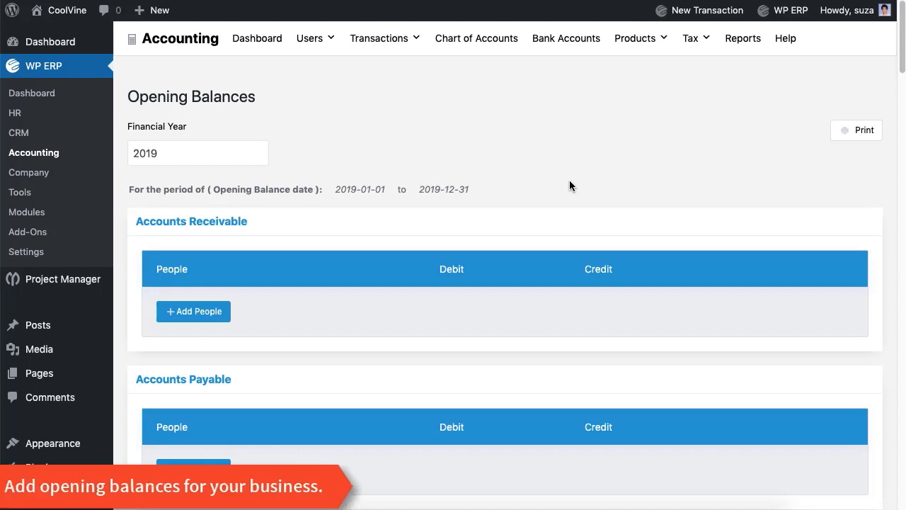
pyautogui.click(233, 150)
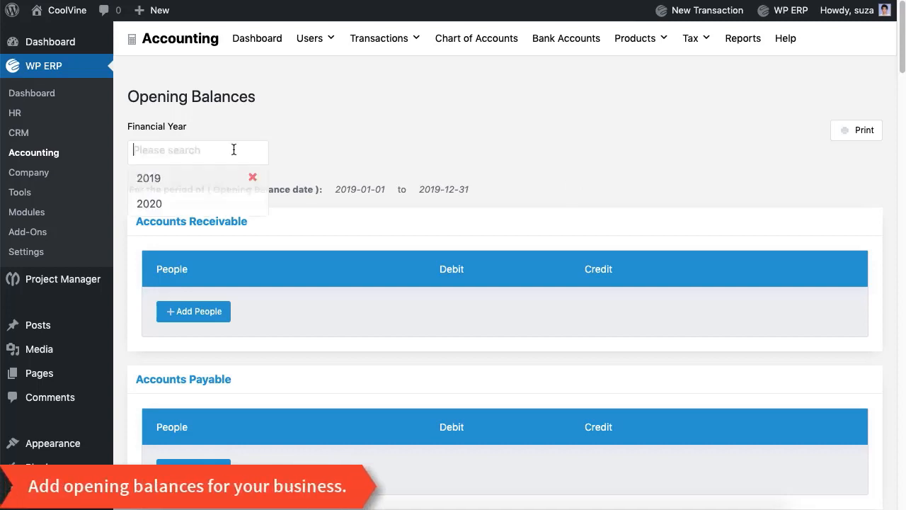
pyautogui.click(192, 179)
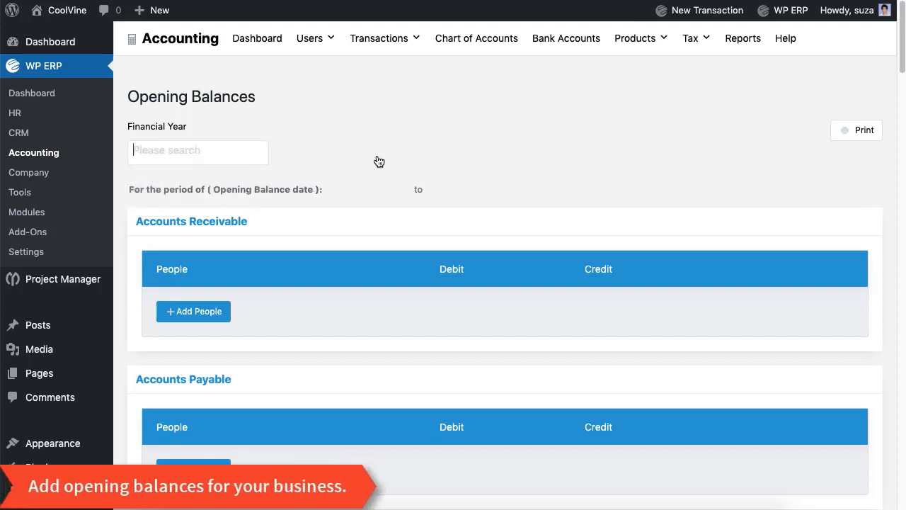
pyautogui.scroll(-10, 376, 160)
pyautogui.scroll(4, 600, 245)
# Enter opening debits: Inventory 10000, Office Equipment 1000, Computer Equipment 10000, Cash 100000
pyautogui.click(580, 225)
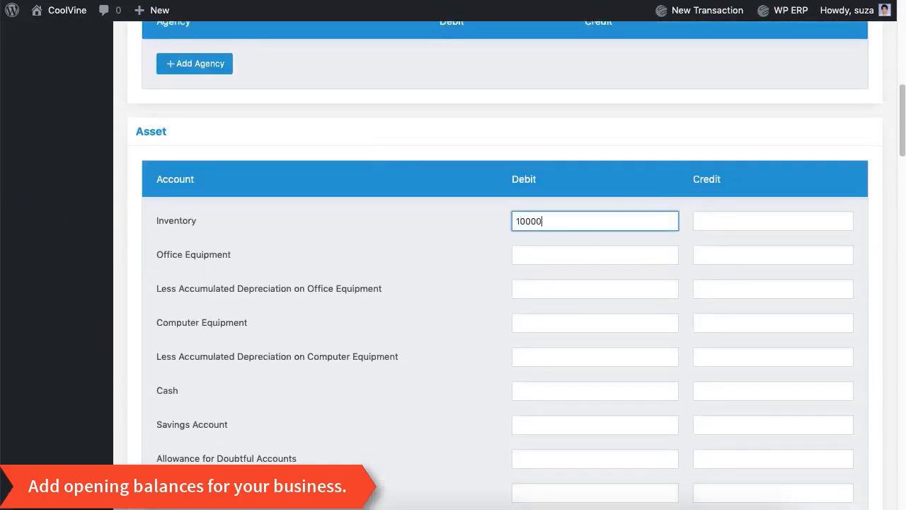
pyautogui.click(526, 260)
pyautogui.write('1000')
pyautogui.click(563, 327)
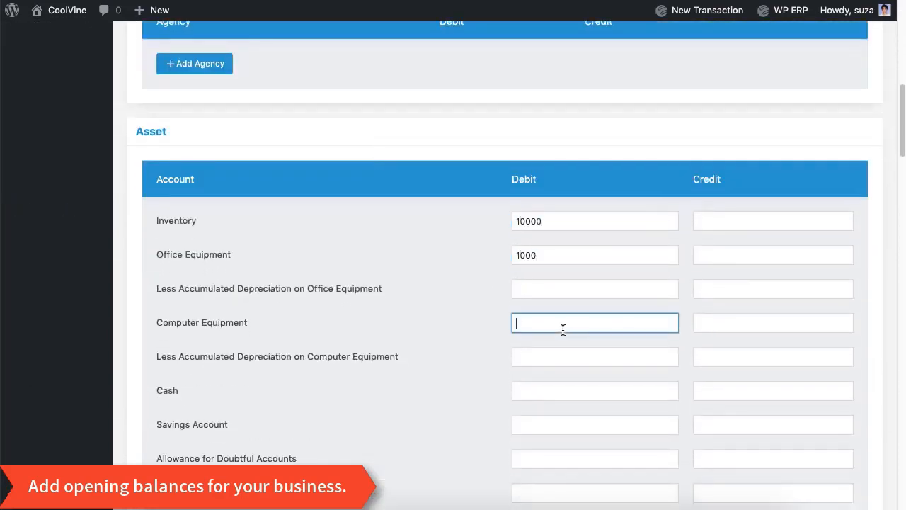
pyautogui.click(541, 395)
pyautogui.write('100000')
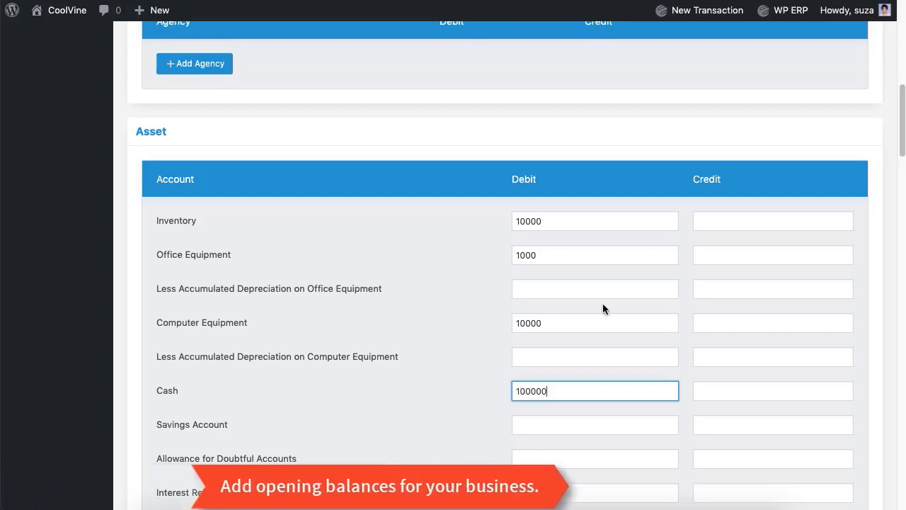
# Enter opening debits for Land 10000, Furniture & Fixture 1000 and Buildings 10000
pyautogui.scroll(-3, 603, 303)
pyautogui.scroll(-4, 602, 303)
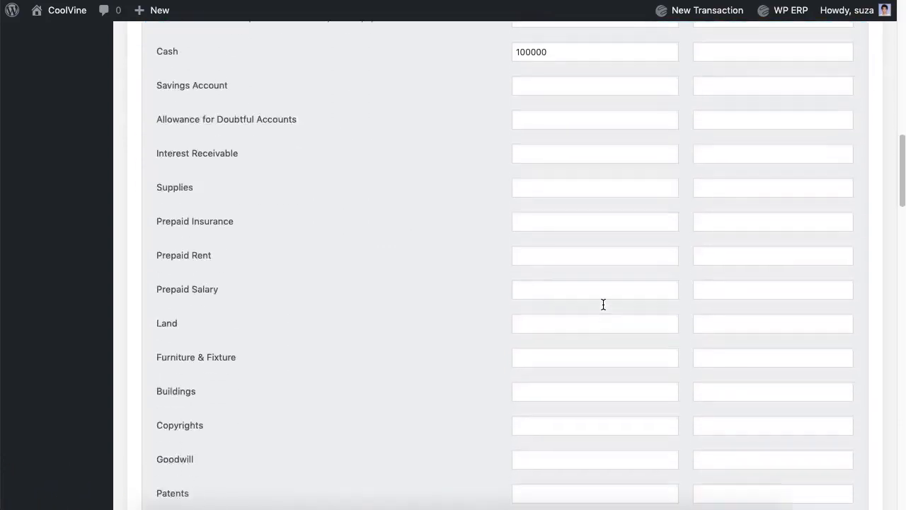
pyautogui.click(596, 300)
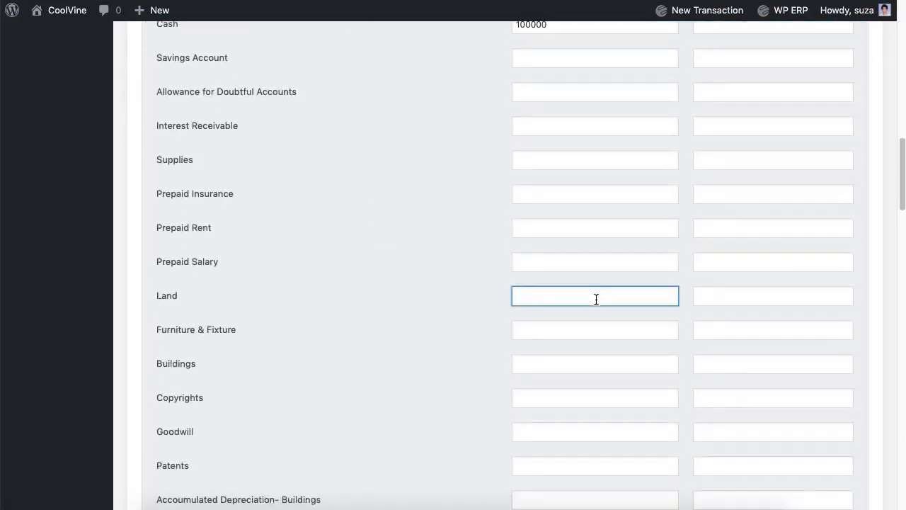
pyautogui.click(557, 334)
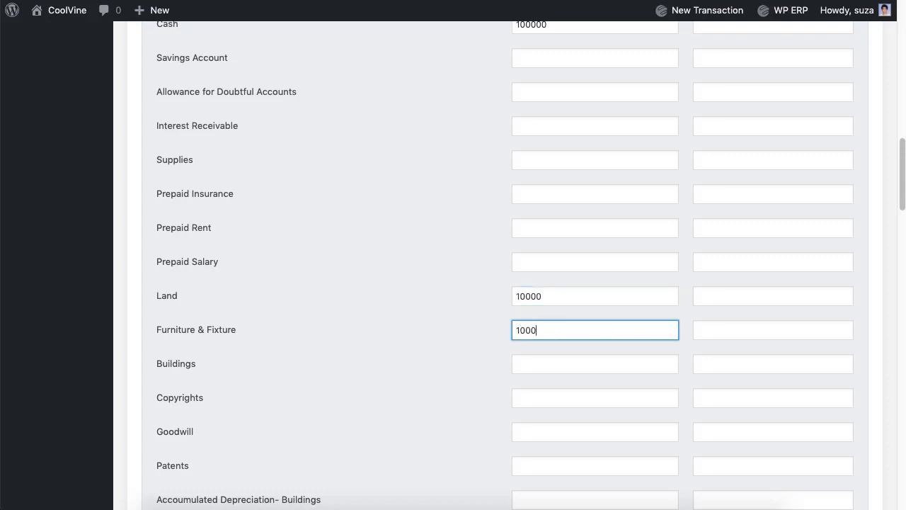
pyautogui.click(583, 365)
pyautogui.scroll(-7, 488, 427)
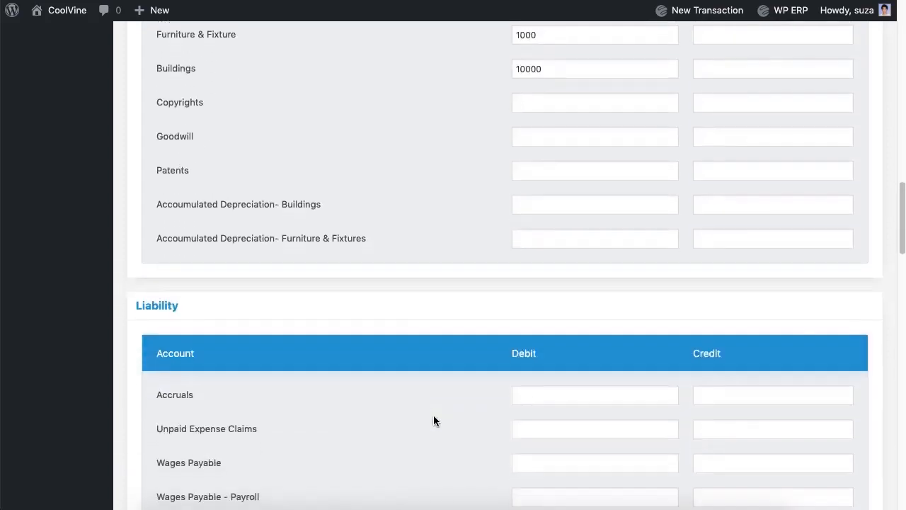
# Enter opening credits for Wages Payable and Loan (5000)
pyautogui.click(777, 296)
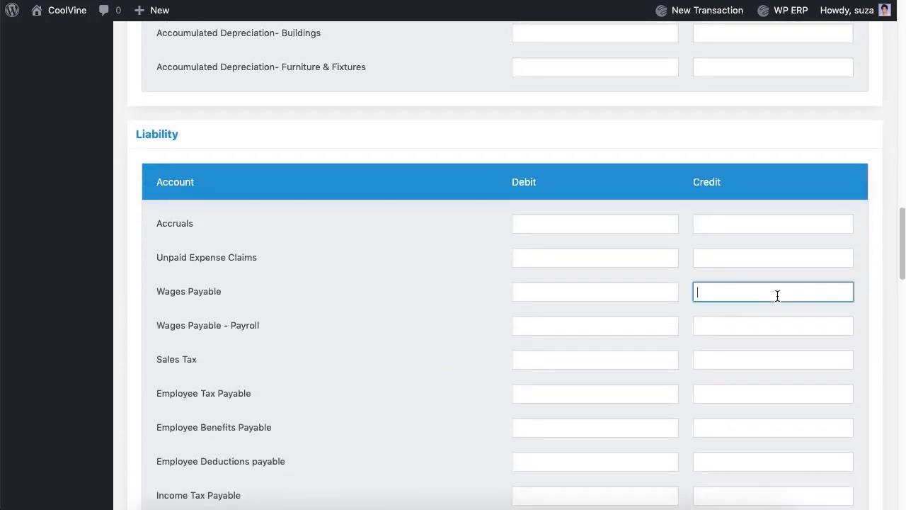
pyautogui.scroll(-5, 503, 378)
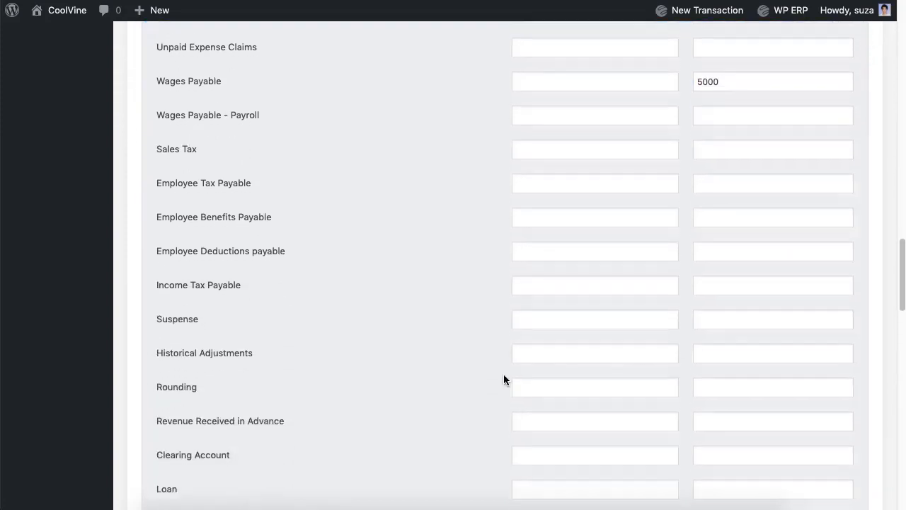
pyautogui.click(751, 343)
pyautogui.scroll(-11, 451, 385)
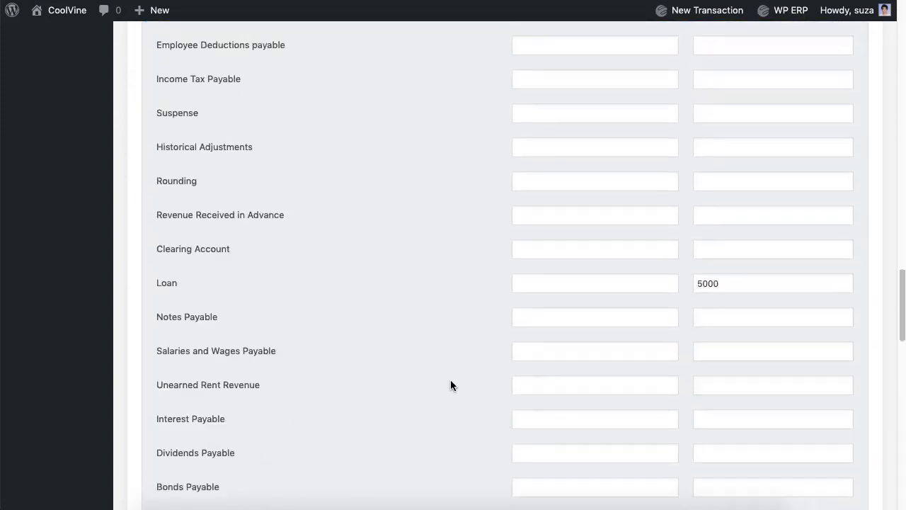
pyautogui.scroll(-1, 451, 384)
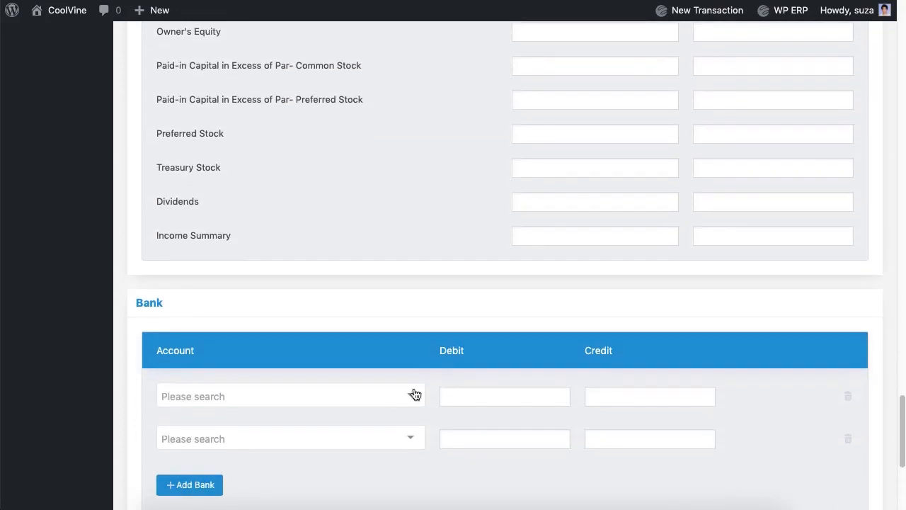
# Add Eastern Bank Ltd. as the bank row with a 10000 opening debit
pyautogui.click(415, 394)
pyautogui.click(356, 345)
pyautogui.click(473, 397)
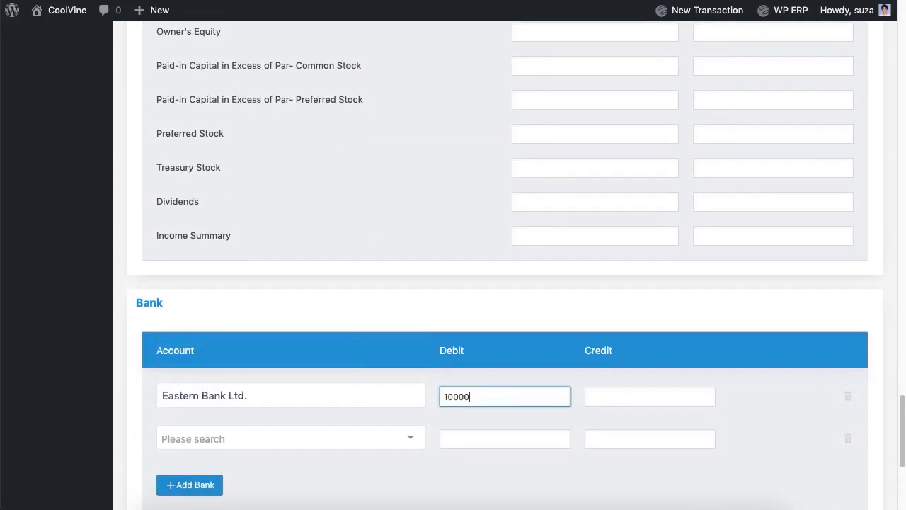
pyautogui.click(439, 204)
pyautogui.scroll(-2, 439, 205)
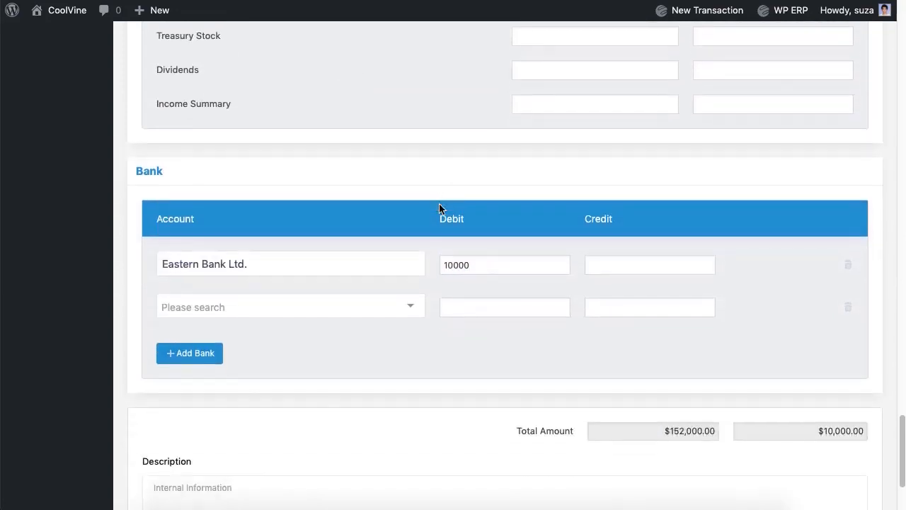
pyautogui.scroll(6, 439, 205)
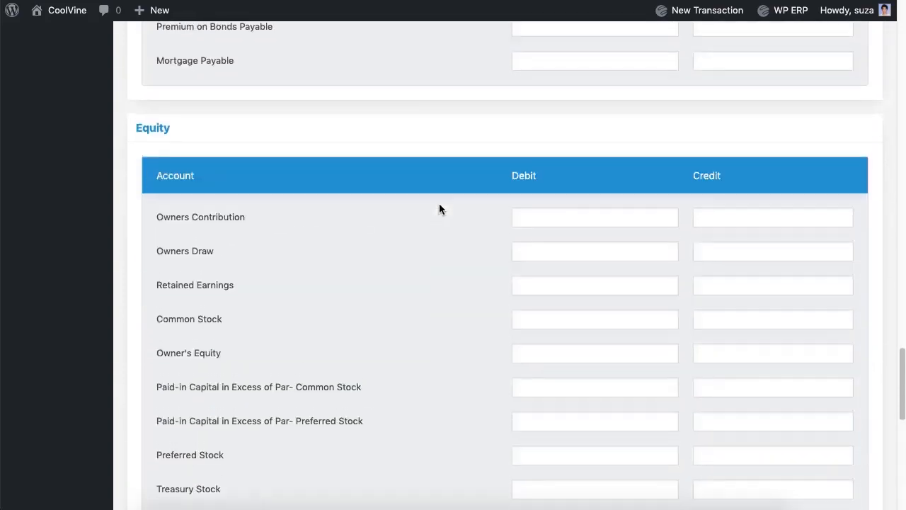
# Set Owners Contribution credit to 142000 and save the opening balances at $152,000
pyautogui.click(729, 216)
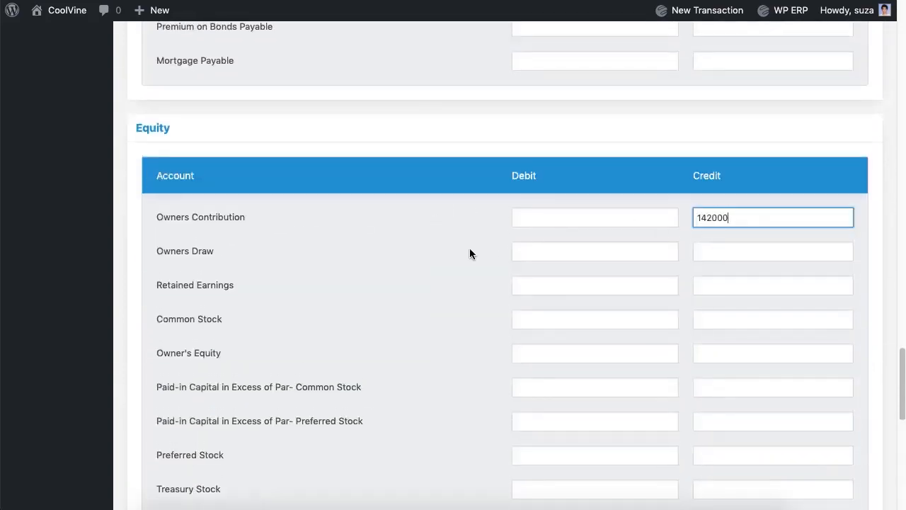
pyautogui.scroll(-7, 470, 250)
pyautogui.click(861, 453)
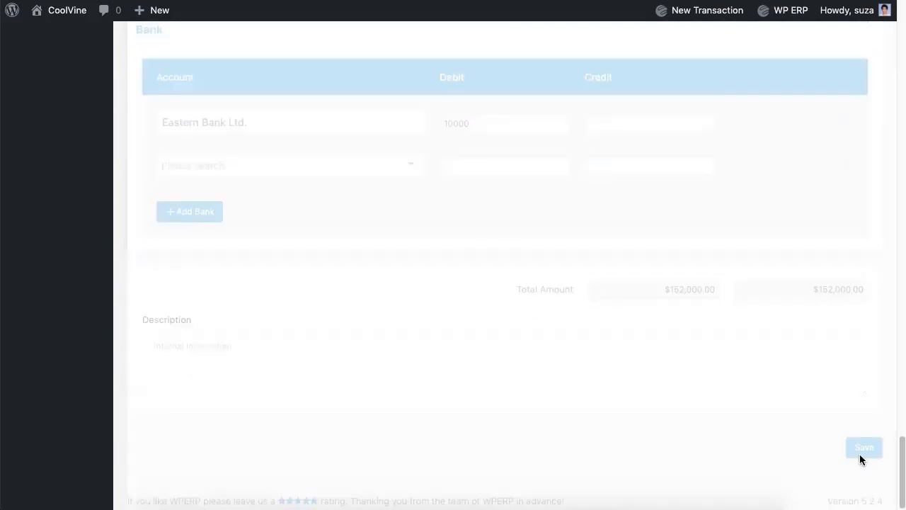
pyautogui.scroll(15, 713, 420)
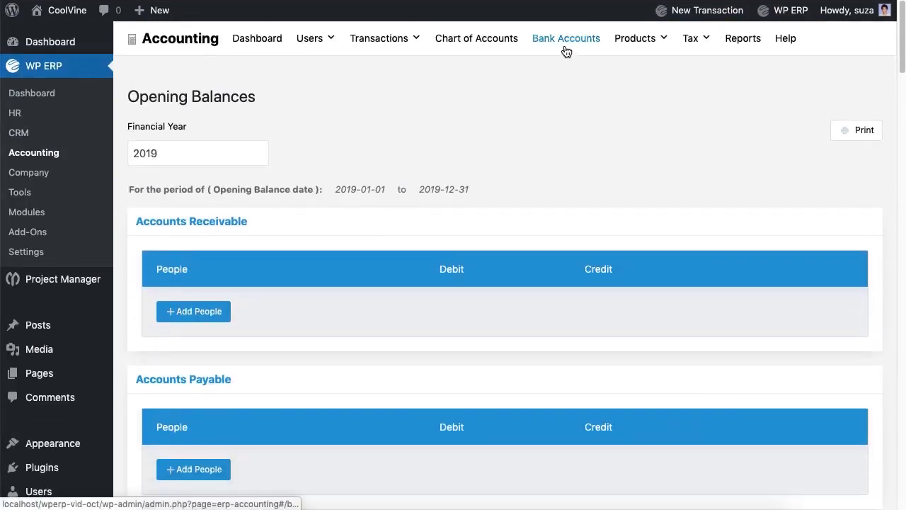
# Start a new money transfer from Eastern Bank Ltd. to Standard Chartered Bank Ltd
pyautogui.click(566, 40)
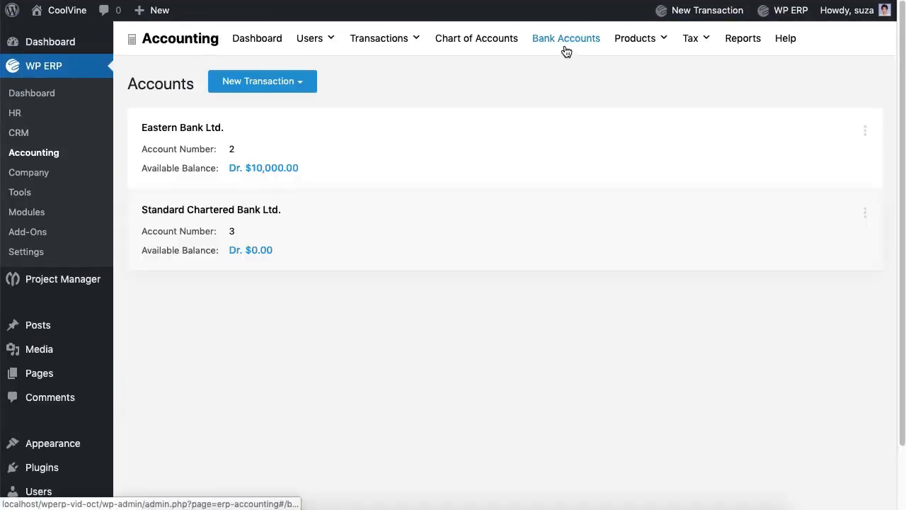
pyautogui.click(287, 90)
pyautogui.click(277, 112)
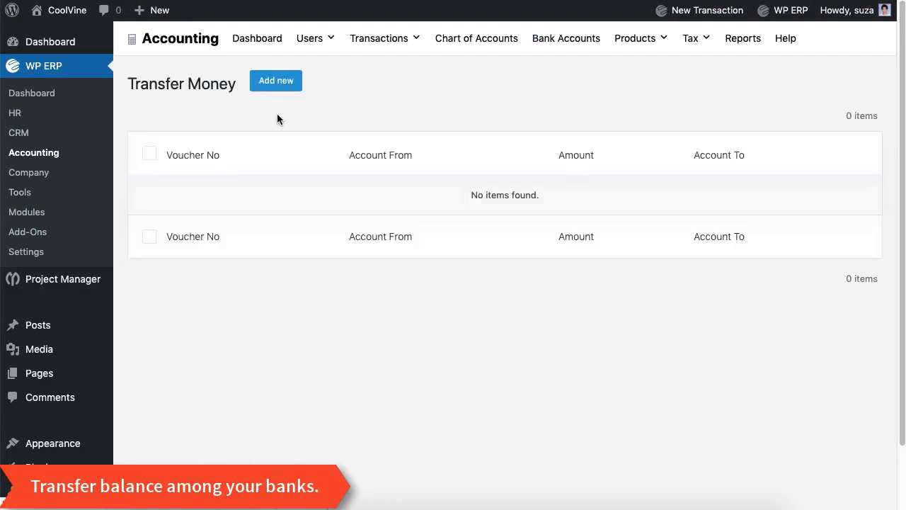
pyautogui.click(279, 88)
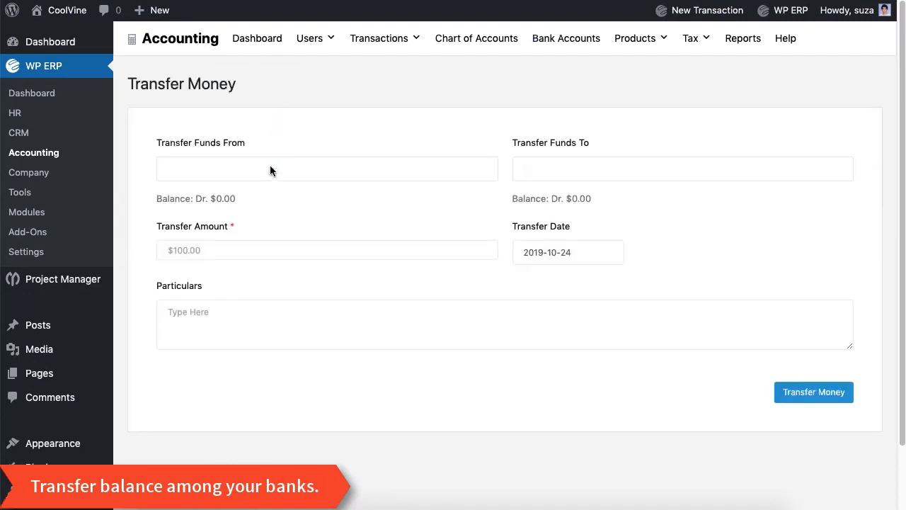
pyautogui.click(271, 167)
pyautogui.click(265, 193)
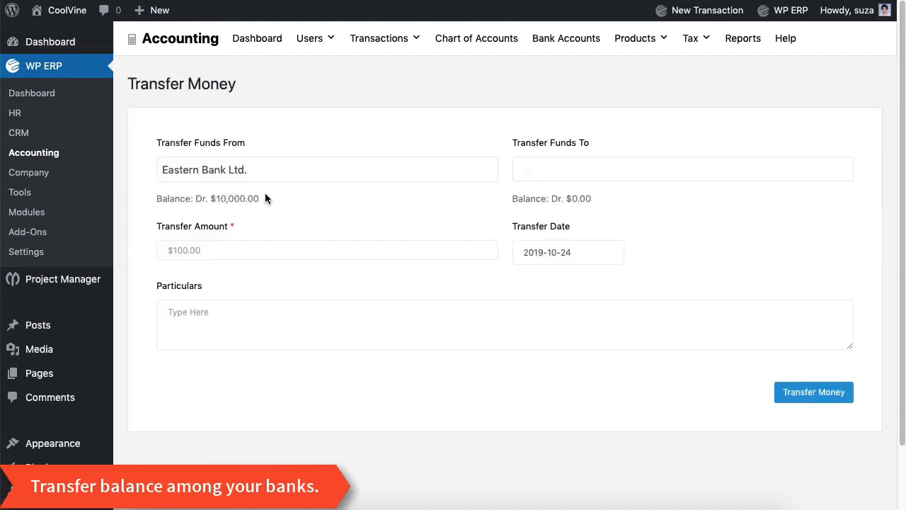
pyautogui.click(546, 174)
pyautogui.click(560, 195)
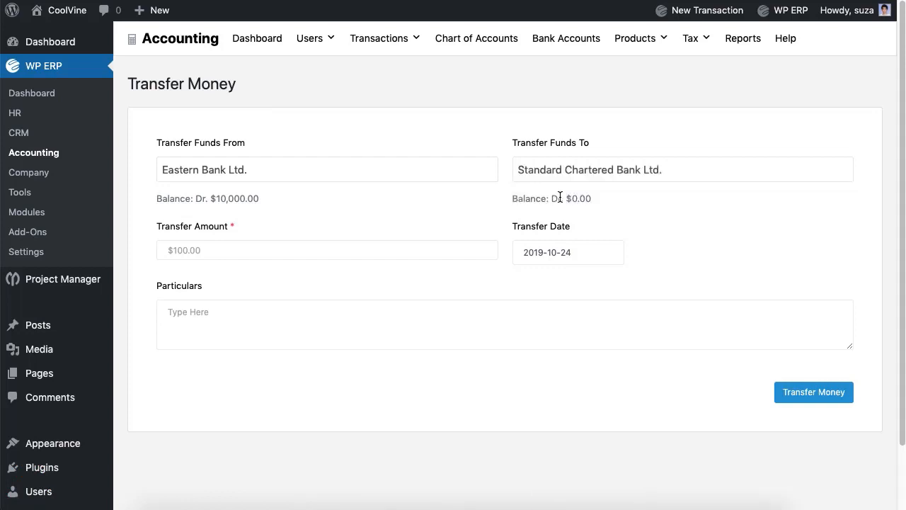
# Enter the 1000 transfer amount and submit the transfer
pyautogui.click(336, 253)
pyautogui.write('1000')
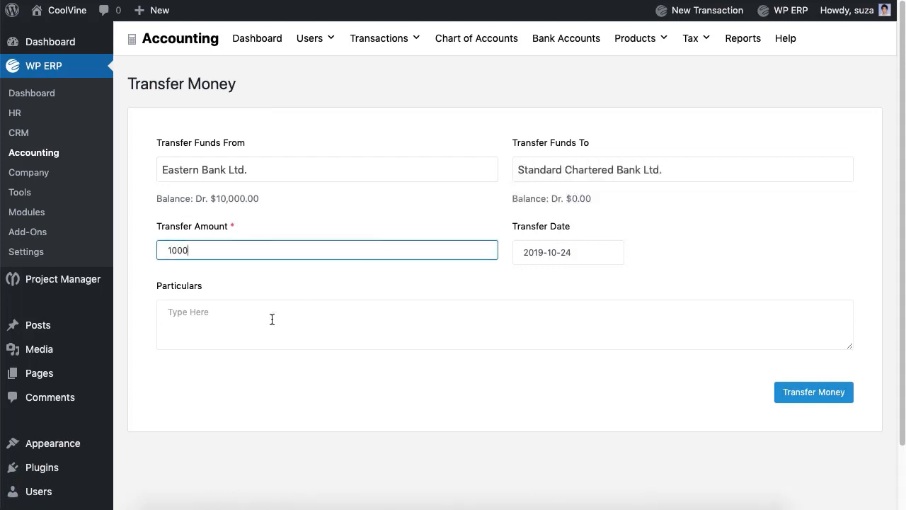
pyautogui.click(272, 320)
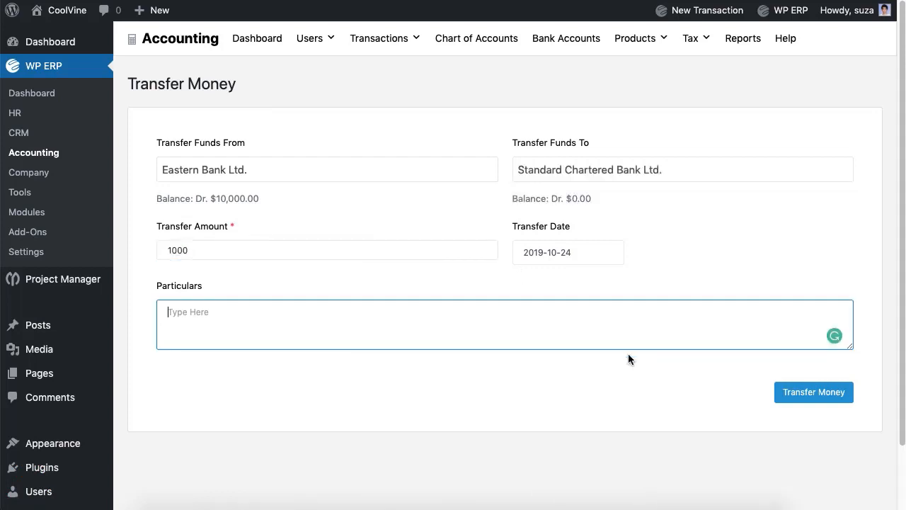
pyautogui.click(798, 401)
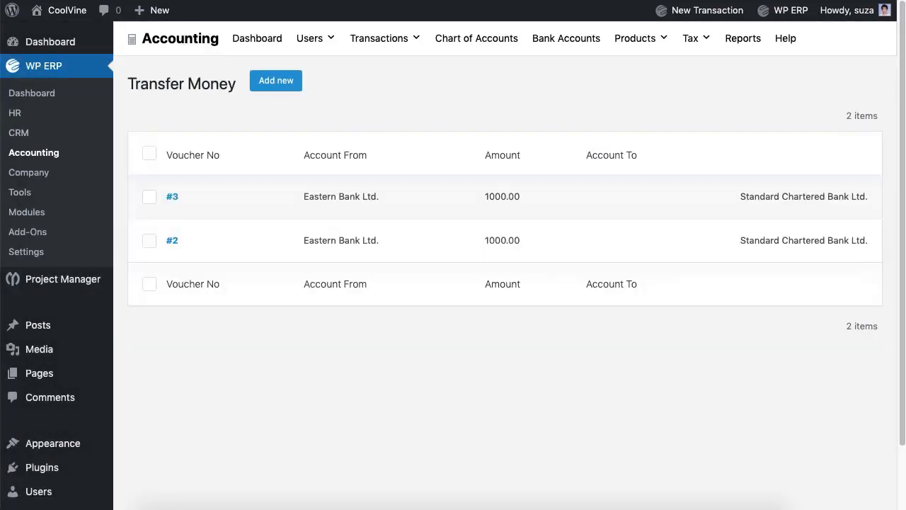
pyautogui.click(386, 41)
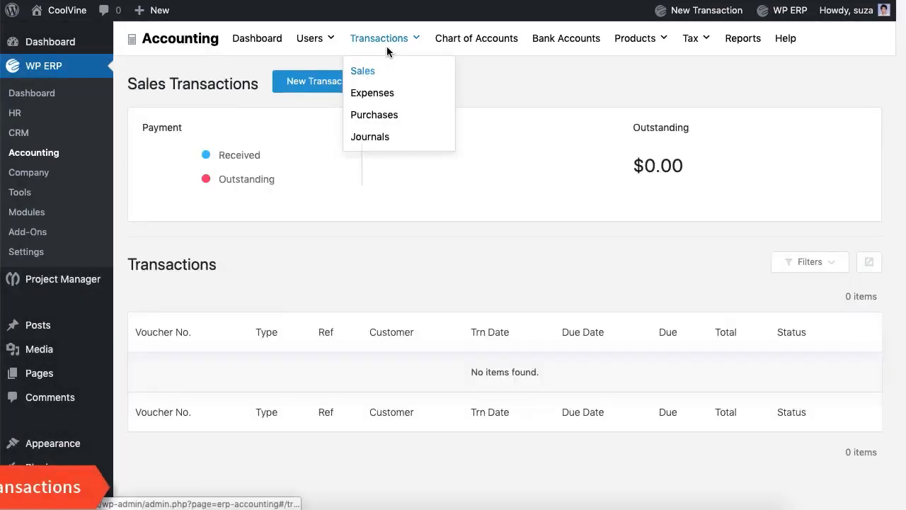
# Start a new purchase, choosing the vendor and reference number 1
pyautogui.click(372, 116)
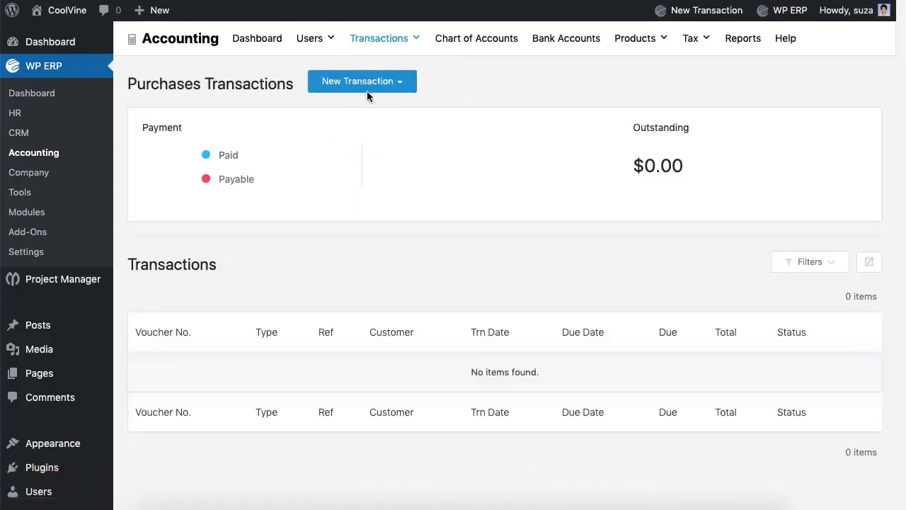
pyautogui.click(367, 90)
pyautogui.click(366, 116)
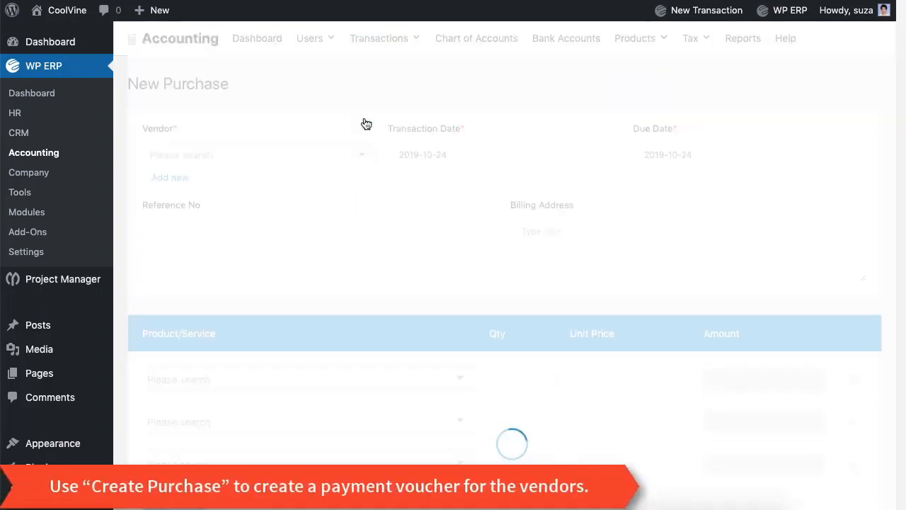
pyautogui.click(329, 164)
pyautogui.click(318, 192)
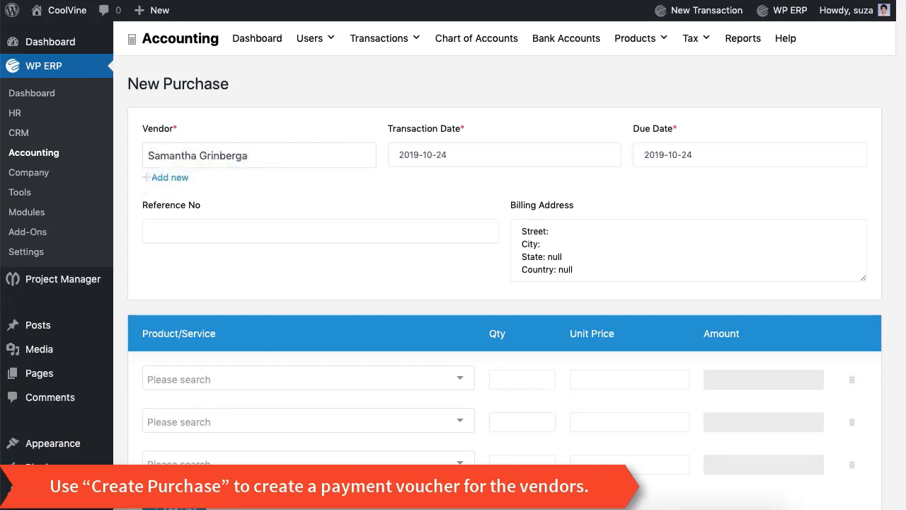
pyautogui.click(315, 231)
pyautogui.write('1')
# Add I Phone X with quantity 8 and delete the empty product lines
pyautogui.click(308, 379)
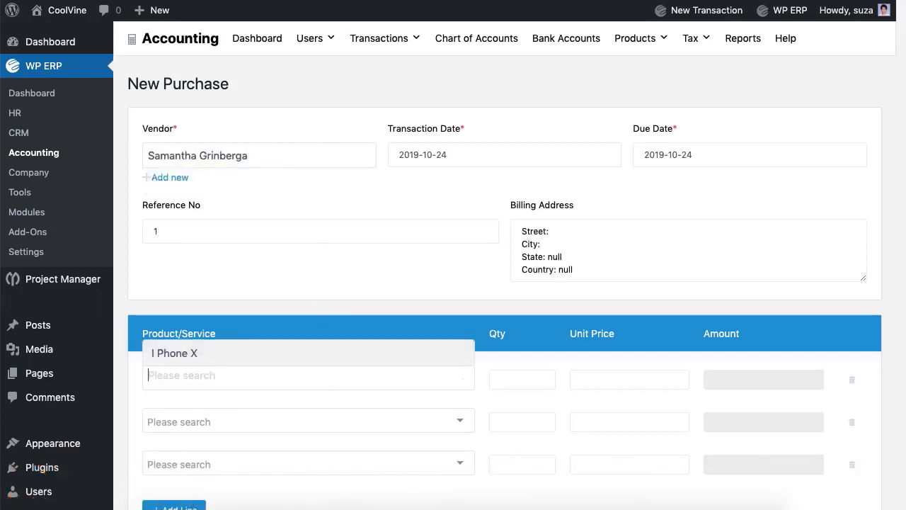
pyautogui.click(333, 355)
pyautogui.click(523, 380)
pyautogui.press('BackSpace')
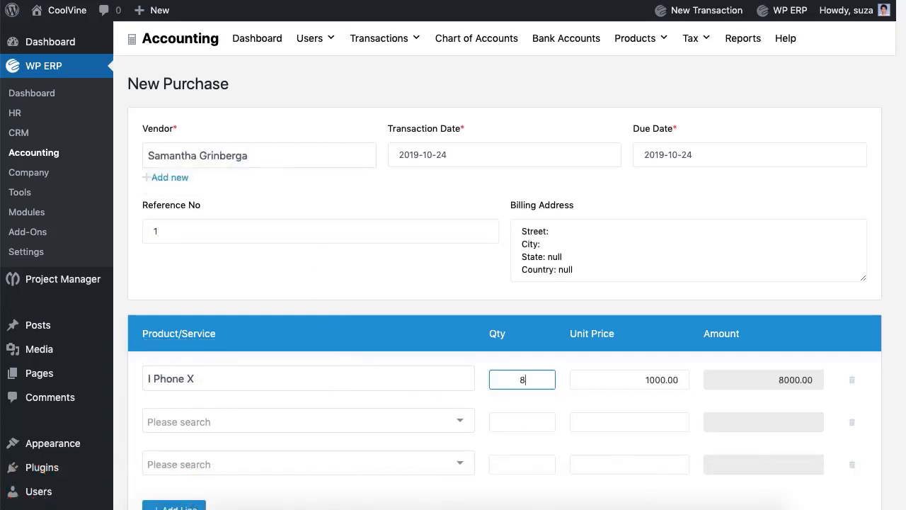
pyautogui.write('8')
pyautogui.click(849, 422)
pyautogui.click(850, 422)
# Fill in the purchase particulars with Lorem text and save the purchase
pyautogui.scroll(-2, 431, 427)
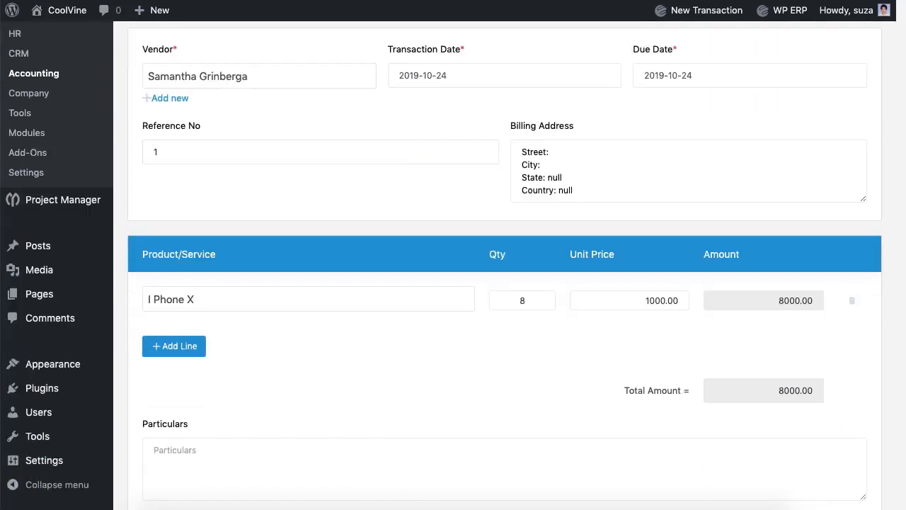
pyautogui.click(430, 468)
pyautogui.write('Lorem Ipsum.')
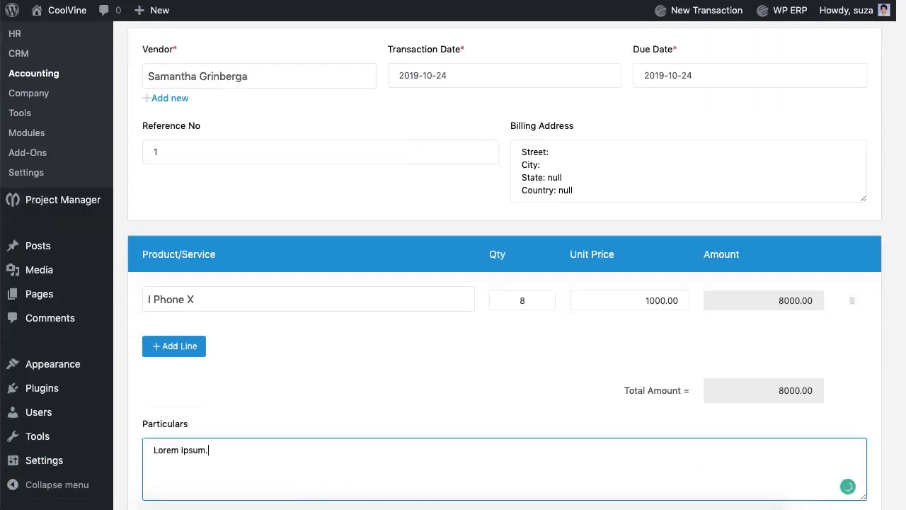
pyautogui.scroll(-5, 483, 379)
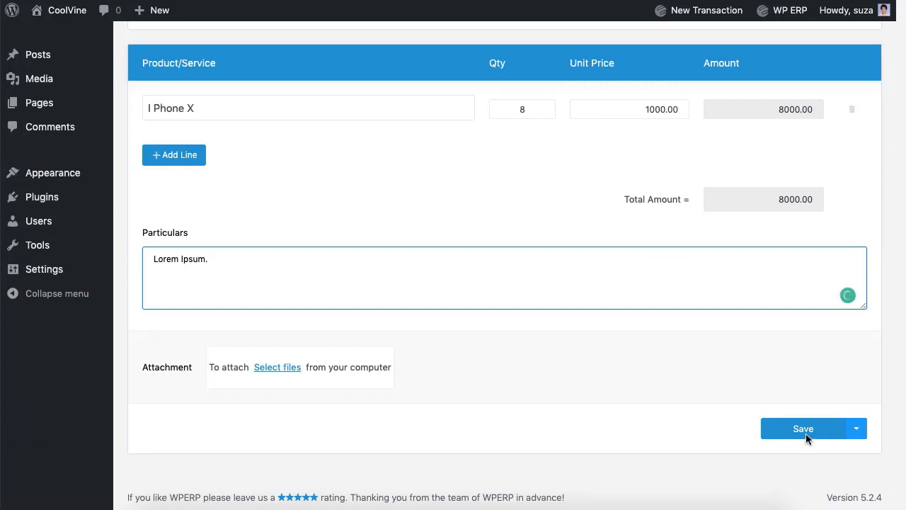
pyautogui.click(806, 434)
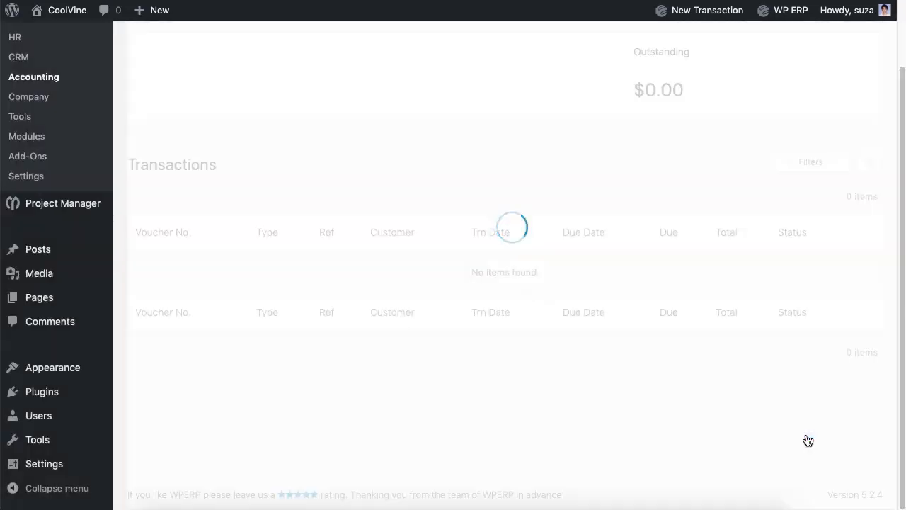
pyautogui.scroll(2, 808, 440)
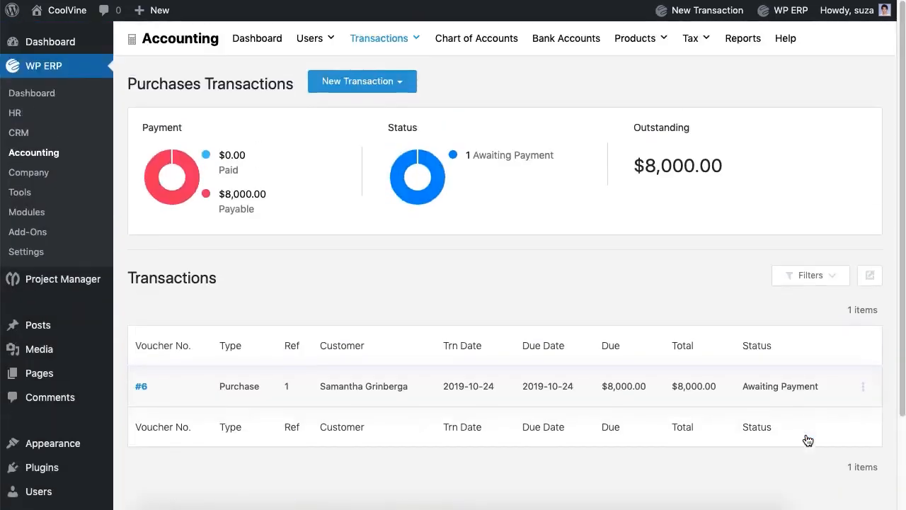
# Start a Pay Purchase for the vendor, paying by Bank from Eastern Bank Ltd
pyautogui.click(398, 86)
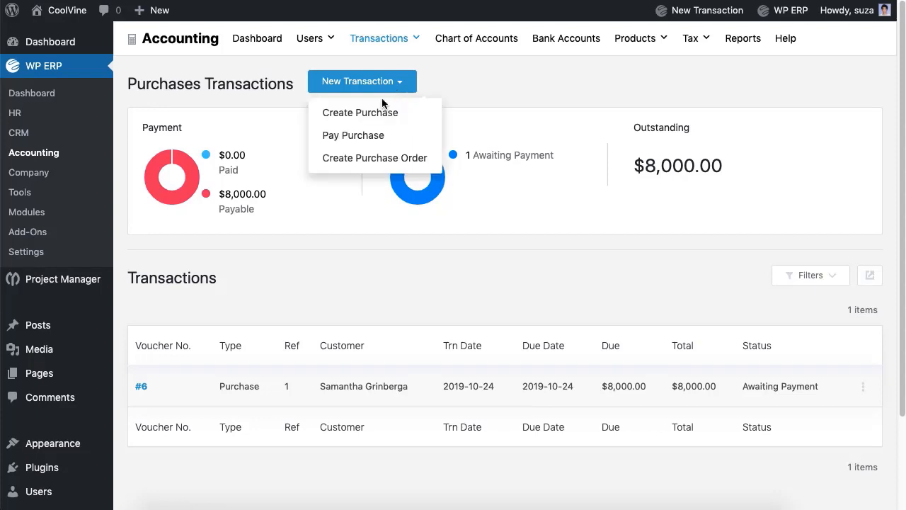
pyautogui.click(374, 136)
pyautogui.click(360, 160)
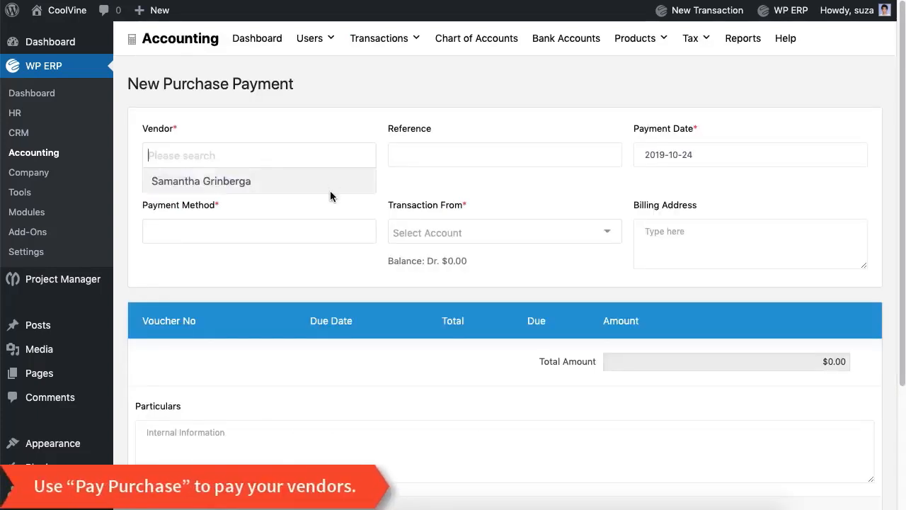
pyautogui.click(332, 194)
pyautogui.click(315, 231)
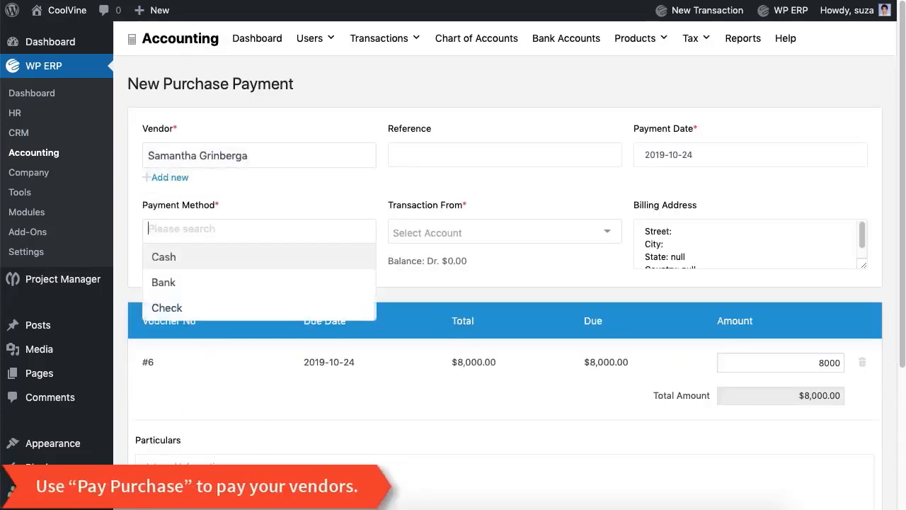
pyautogui.click(306, 282)
pyautogui.click(426, 241)
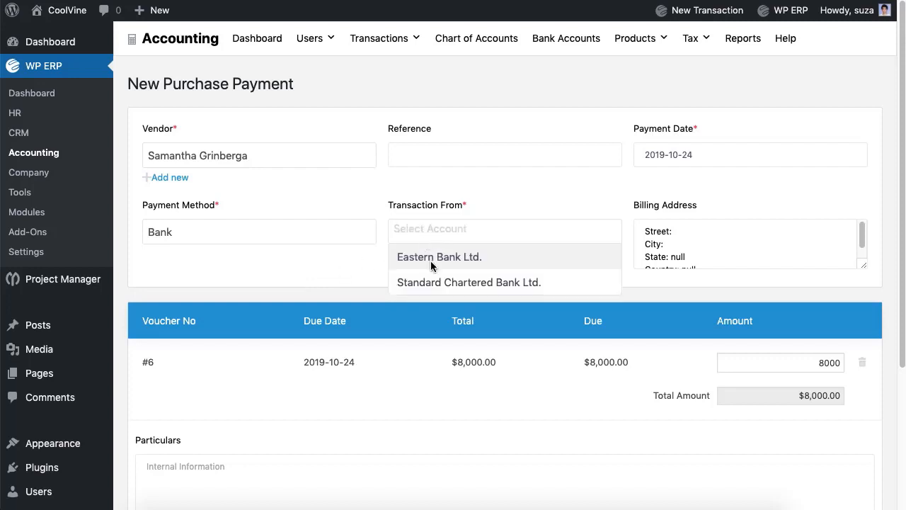
pyautogui.click(431, 259)
# Add Lorem Ipsum particulars and save the $8,000.00 purchase payment
pyautogui.scroll(-5, 432, 259)
pyautogui.click(431, 283)
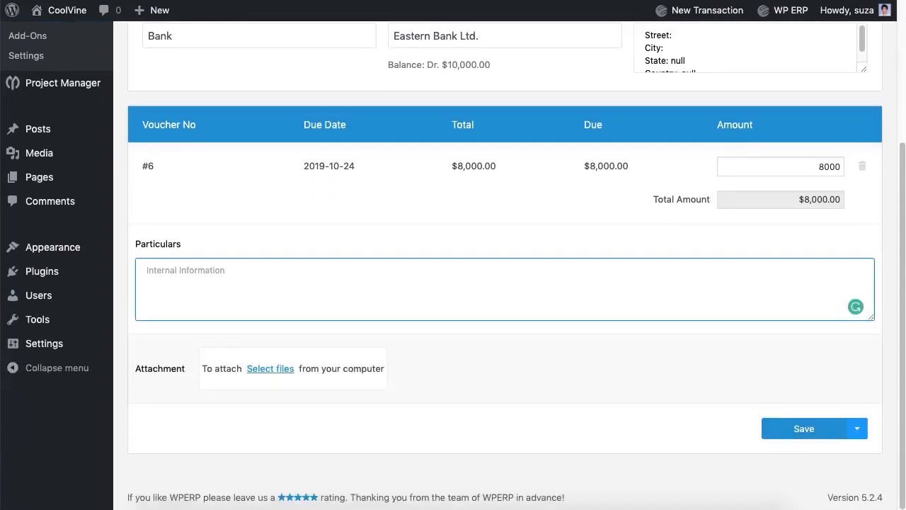
pyautogui.write('Lorem Ipsum.')
pyautogui.click(790, 434)
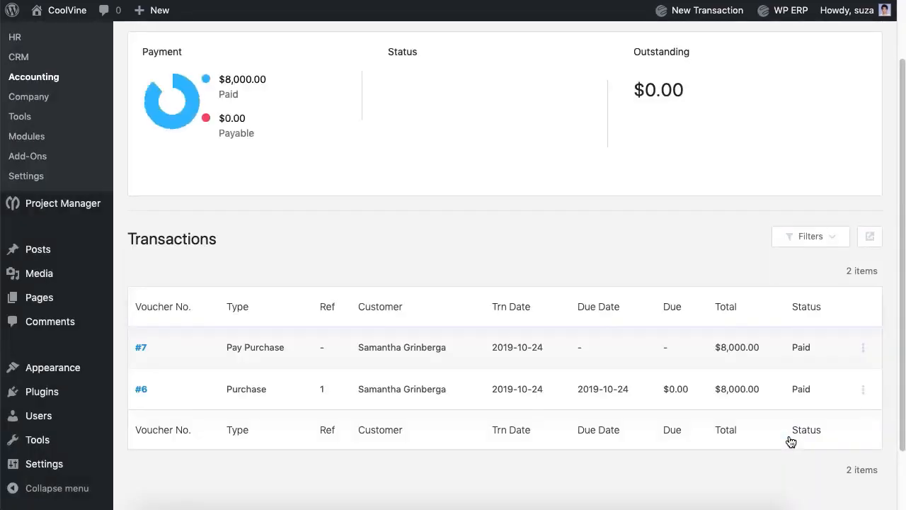
pyautogui.scroll(2, 791, 442)
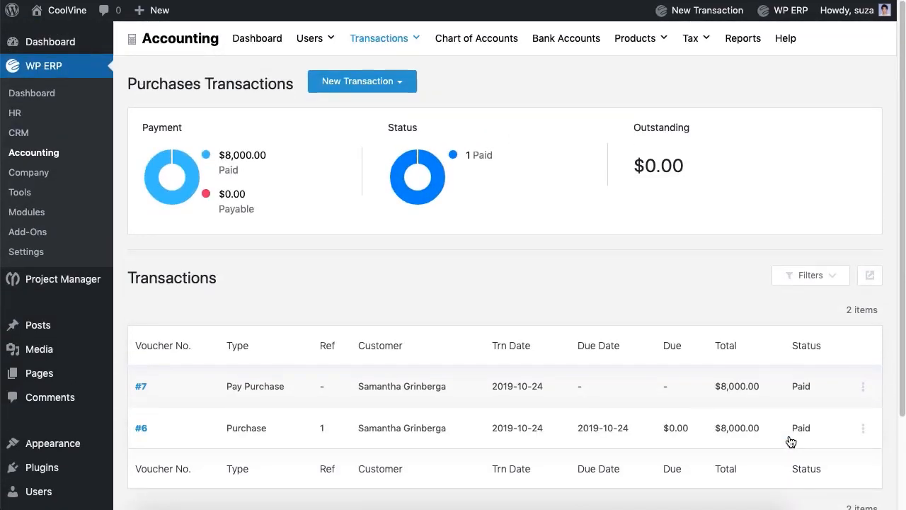
pyautogui.click(358, 82)
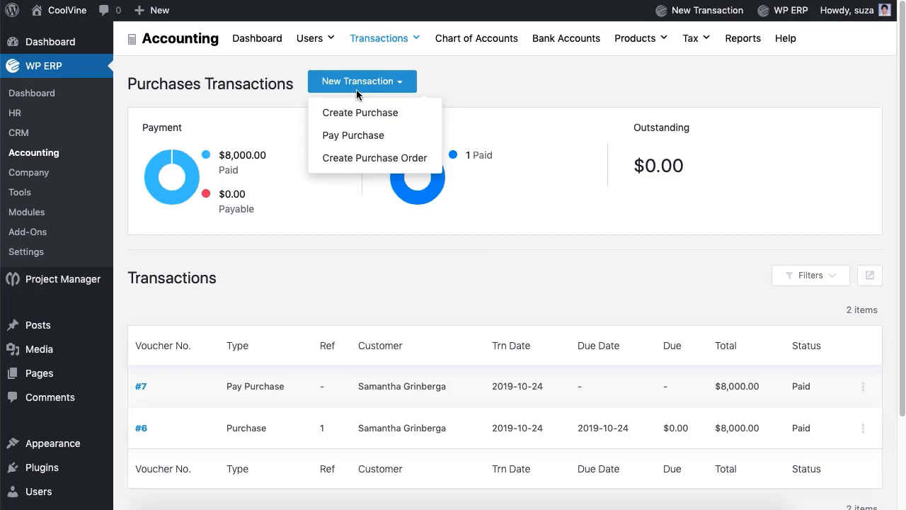
# Scroll through a blank Create Purchase Order form, then go to Sales transactions
pyautogui.click(354, 169)
pyautogui.scroll(-3, 354, 172)
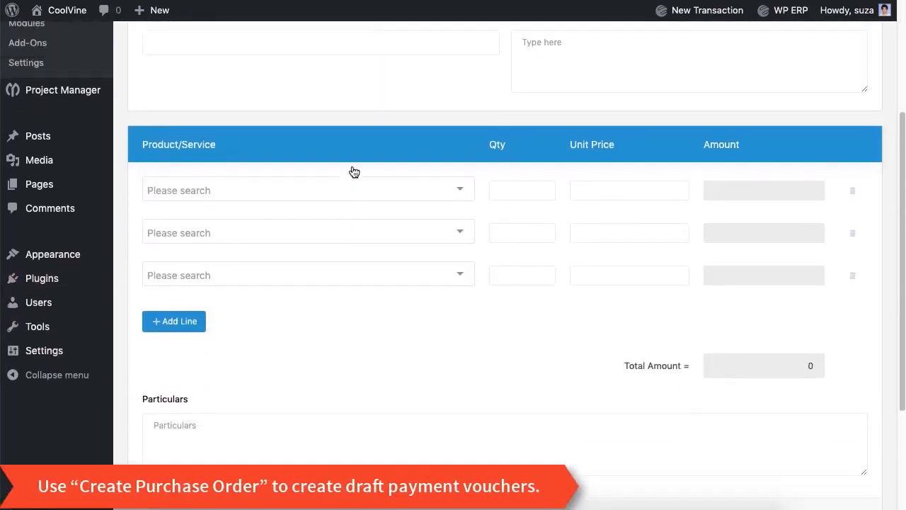
pyautogui.scroll(3, 354, 172)
pyautogui.moveTo(391, 45)
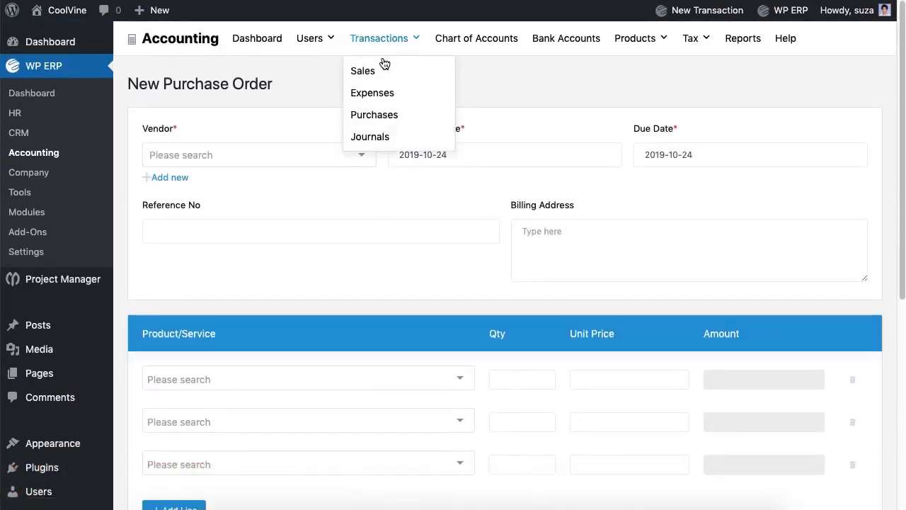
pyautogui.click(367, 76)
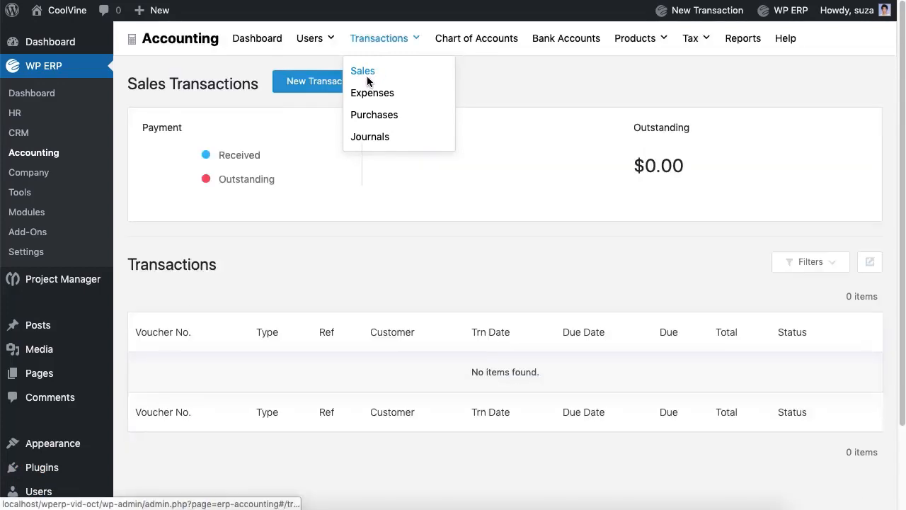
# Start a customer invoice with 7 taxable I Phone X at 1200 and remove empty rows
pyautogui.click(350, 83)
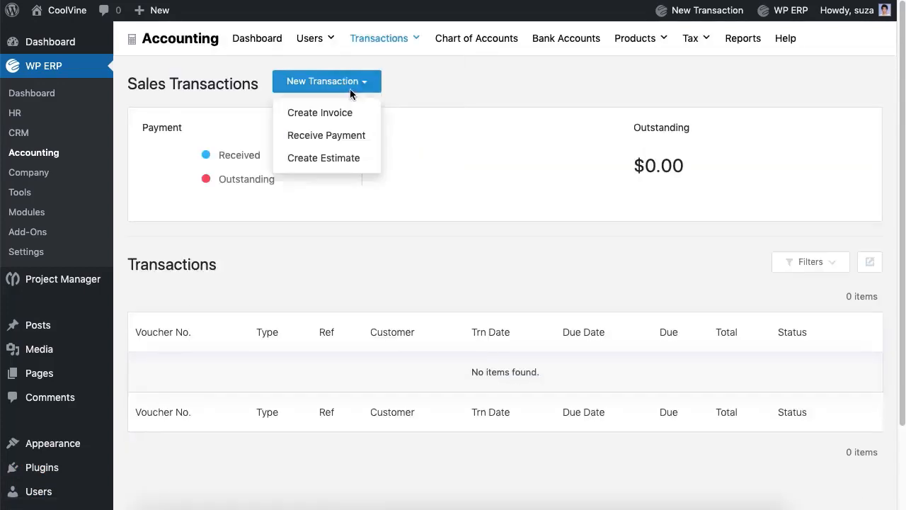
pyautogui.click(323, 114)
pyautogui.click(304, 157)
pyautogui.click(282, 186)
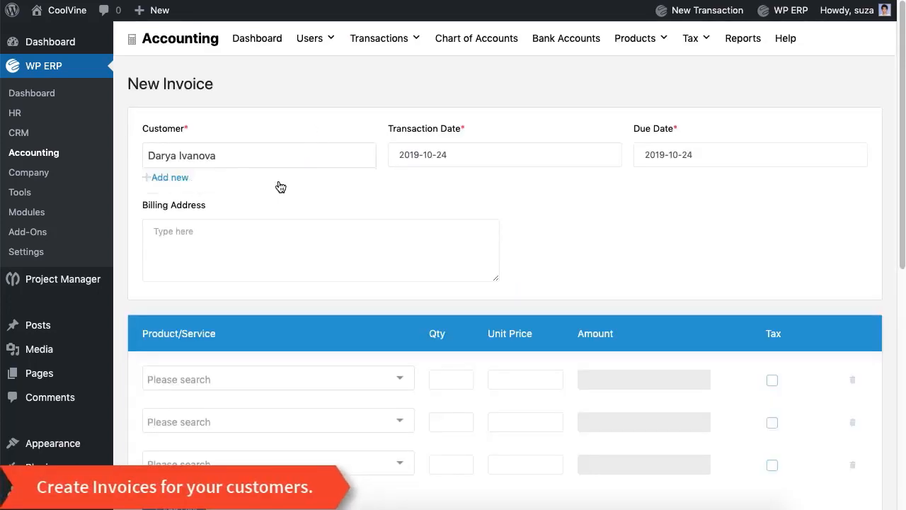
pyautogui.scroll(-2, 300, 327)
pyautogui.click(316, 313)
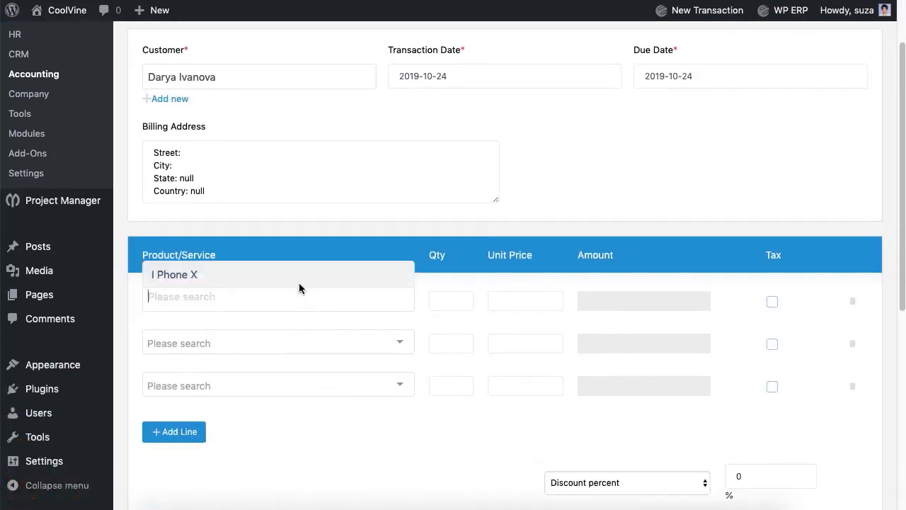
pyautogui.click(300, 285)
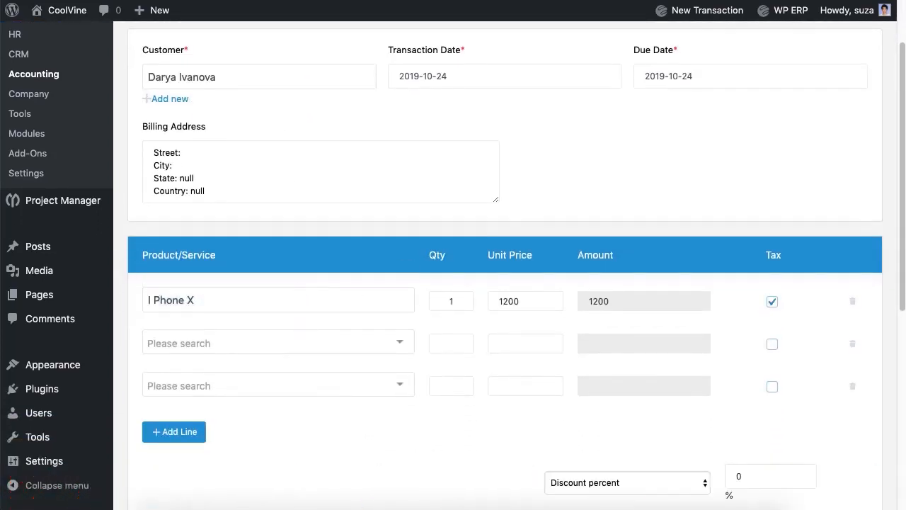
pyautogui.click(852, 345)
pyautogui.click(852, 346)
# Add the particulars 'Lorem Ipsum.' and save invoice #8 for $8,820.00
pyautogui.scroll(-5, 481, 368)
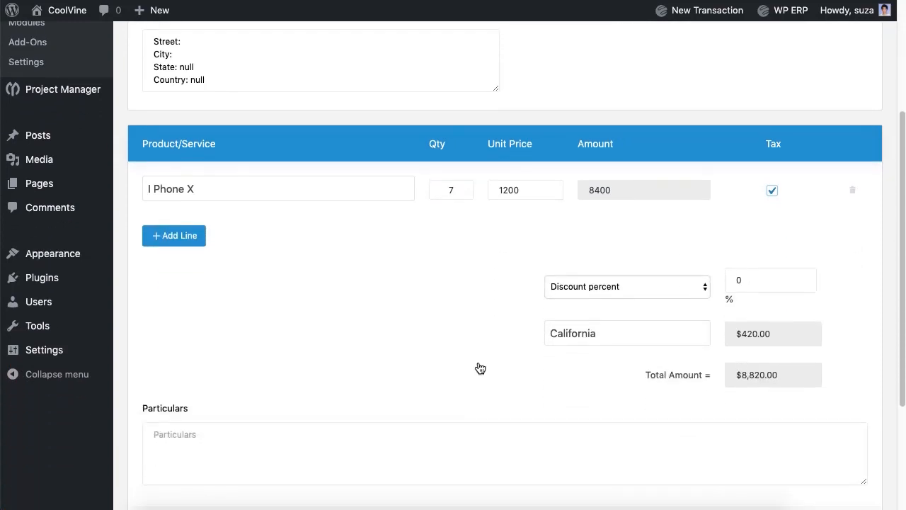
pyautogui.click(479, 367)
pyautogui.write('Lorem I')
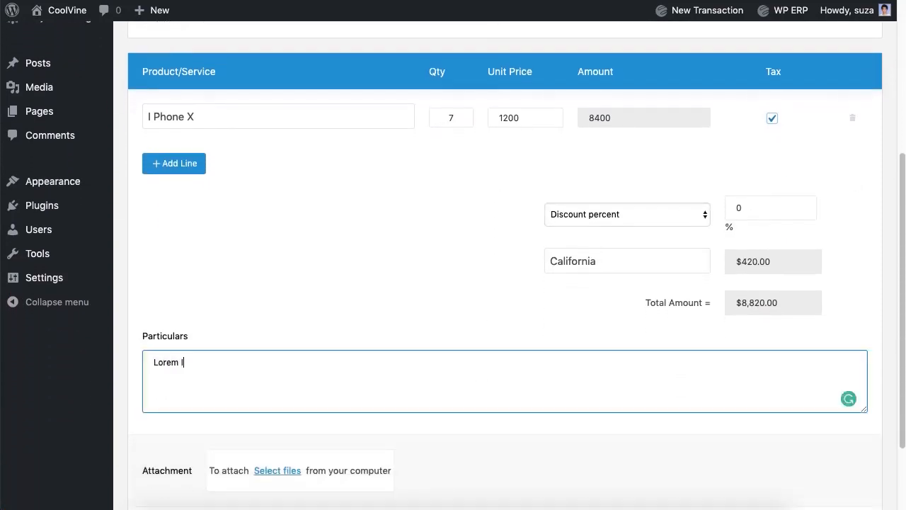
pyautogui.write('psum.')
pyautogui.scroll(-3, 750, 447)
pyautogui.click(805, 429)
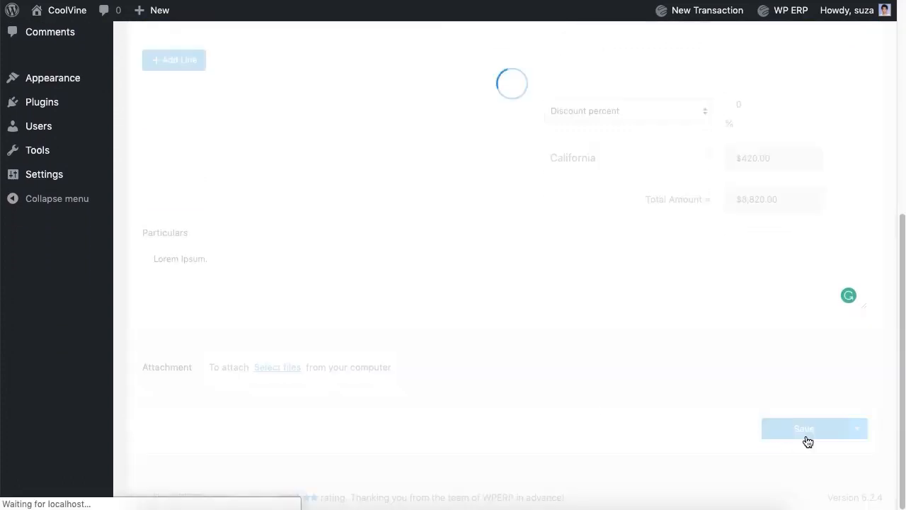
pyautogui.scroll(2, 719, 362)
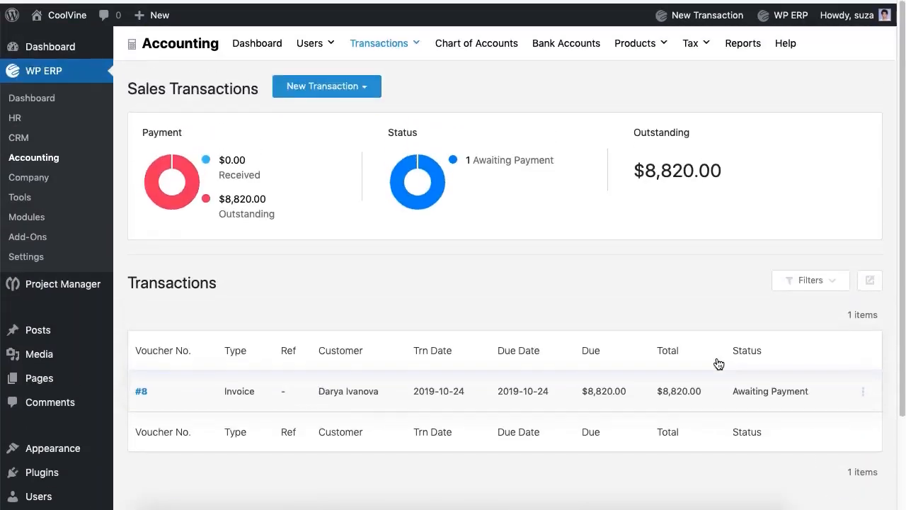
pyautogui.click(340, 85)
# Start the customer's payment by bank, deposited into Eastern Bank Ltd
pyautogui.click(330, 141)
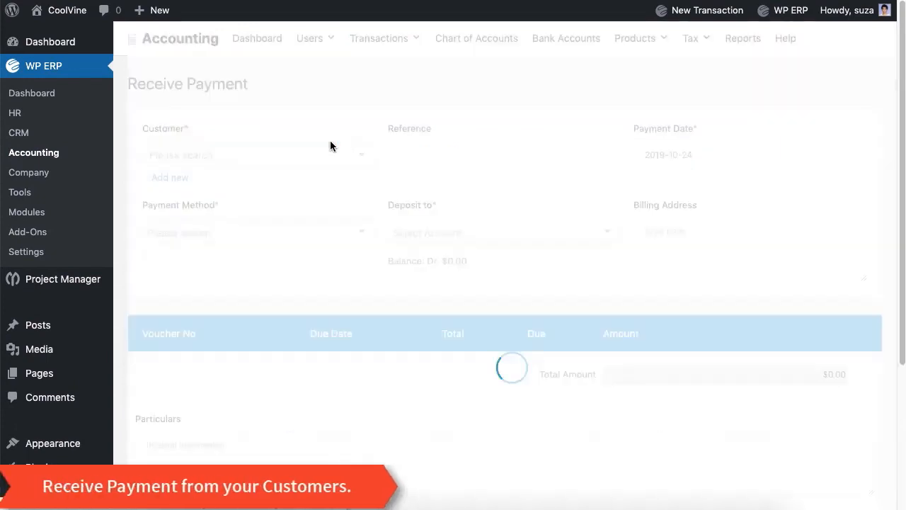
pyautogui.click(332, 162)
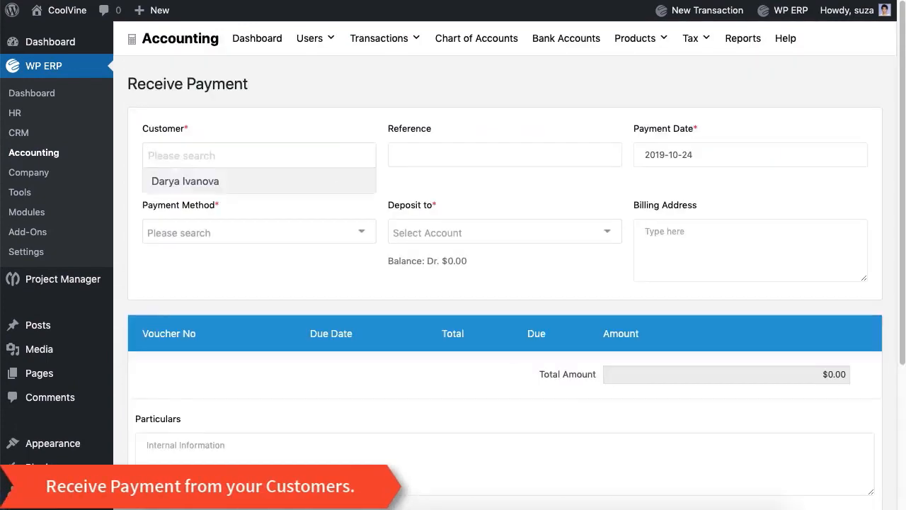
pyautogui.click(326, 179)
pyautogui.click(453, 155)
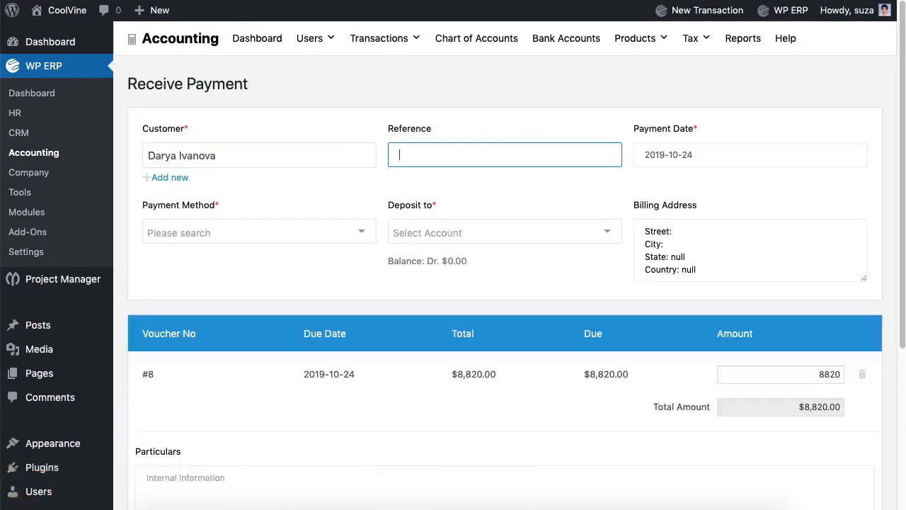
pyautogui.click(316, 237)
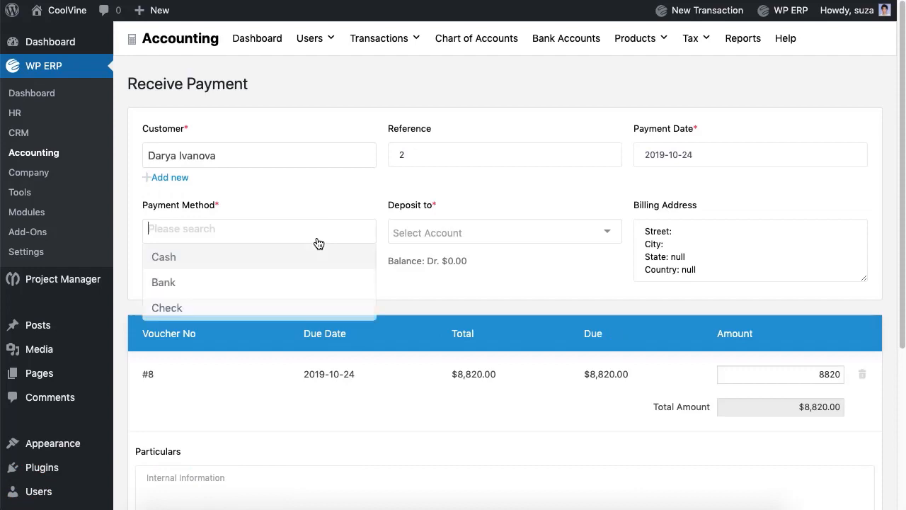
pyautogui.click(304, 281)
pyautogui.click(456, 234)
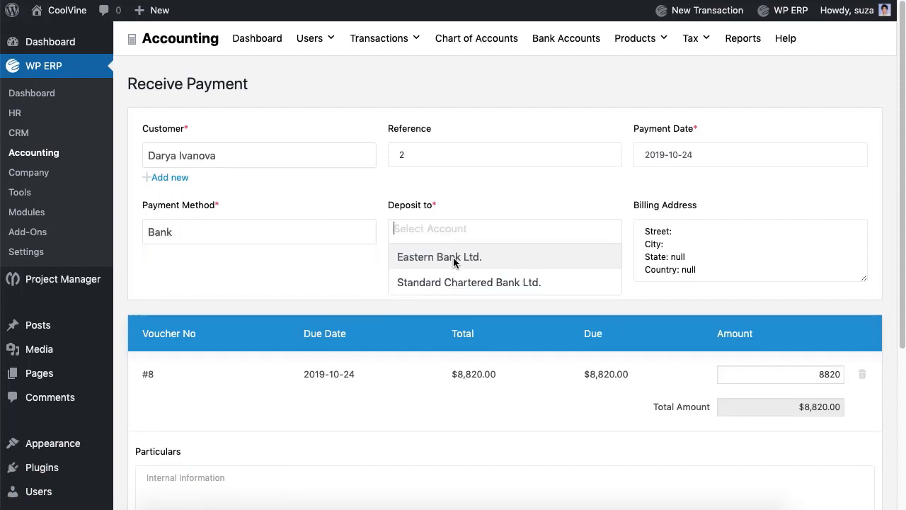
pyautogui.click(453, 256)
# Add the note 'Lorem' and save payment voucher #9 for $8,820.00
pyautogui.scroll(-3, 453, 265)
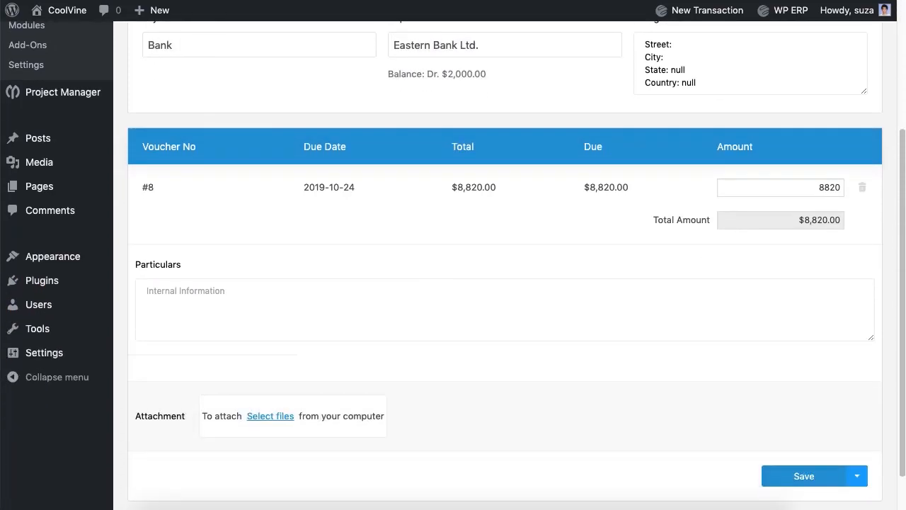
pyautogui.click(425, 306)
pyautogui.write('Lorem Ipsum.')
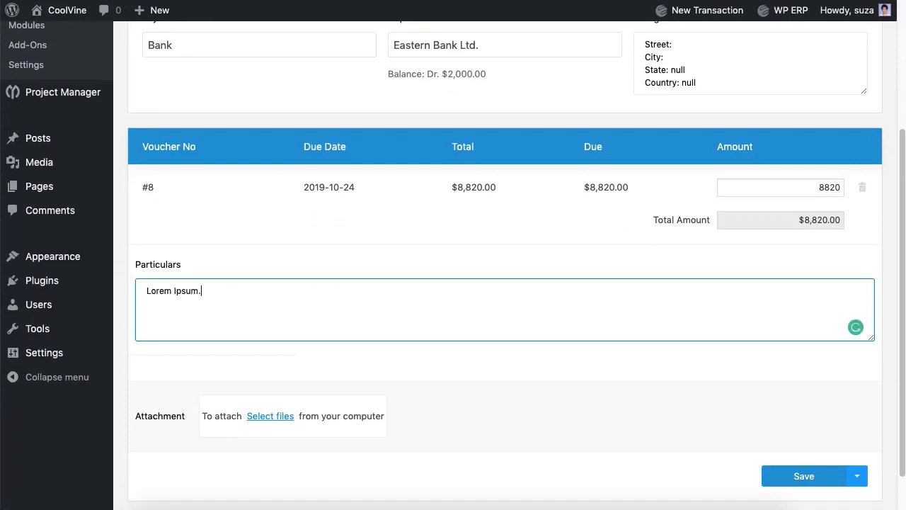
pyautogui.click(805, 479)
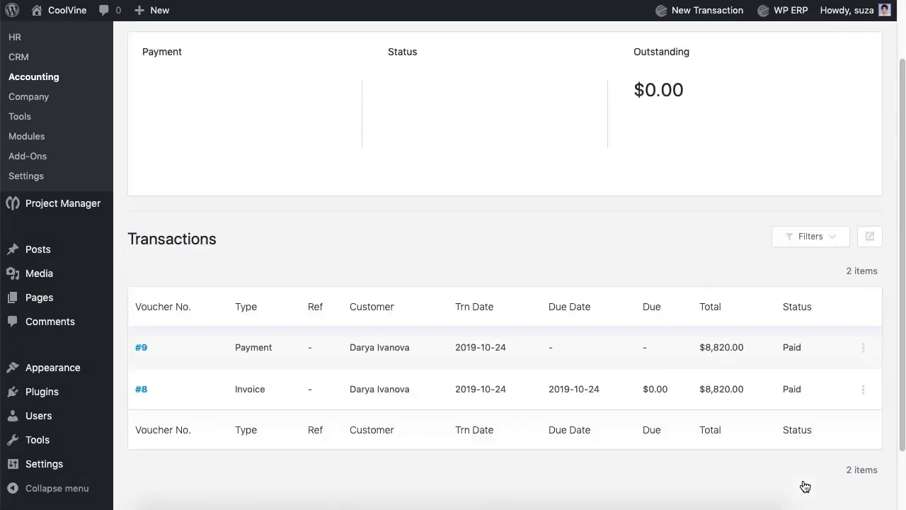
pyautogui.scroll(2, 640, 203)
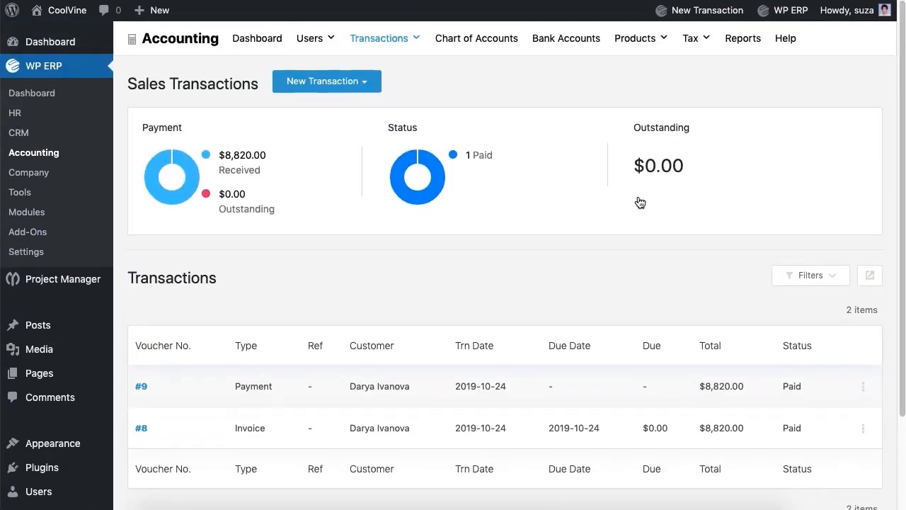
# Start a blank new estimate and look through its customer list
pyautogui.click(355, 81)
pyautogui.click(326, 167)
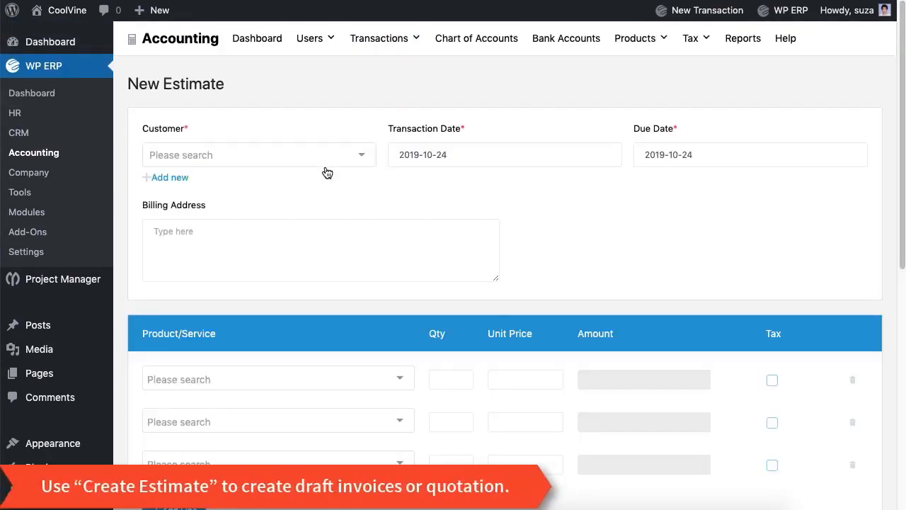
pyautogui.click(316, 167)
pyautogui.scroll(-5, 332, 107)
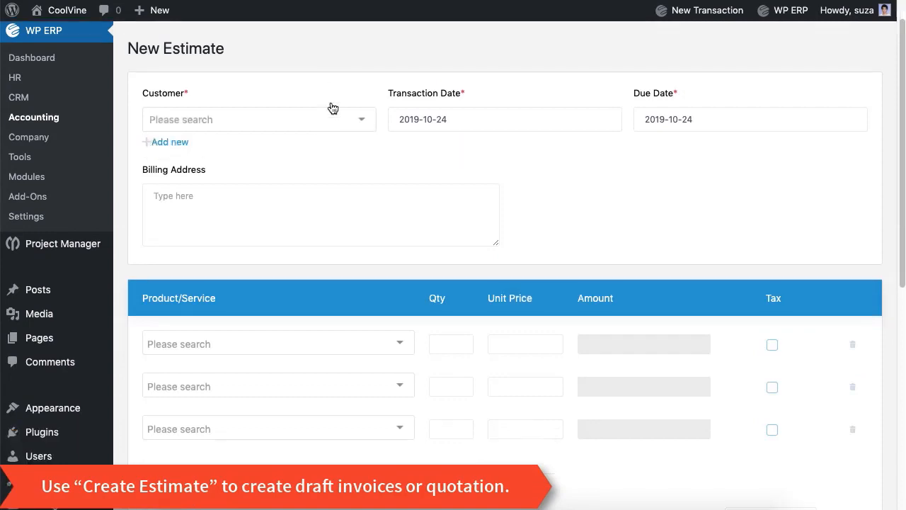
pyautogui.scroll(5, 332, 108)
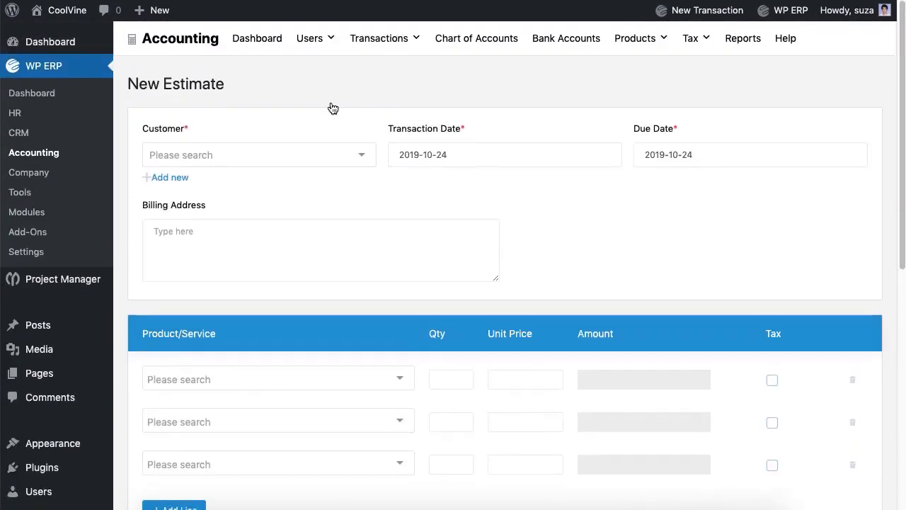
# Go to the Expenses list and start a new expense
pyautogui.moveTo(382, 42)
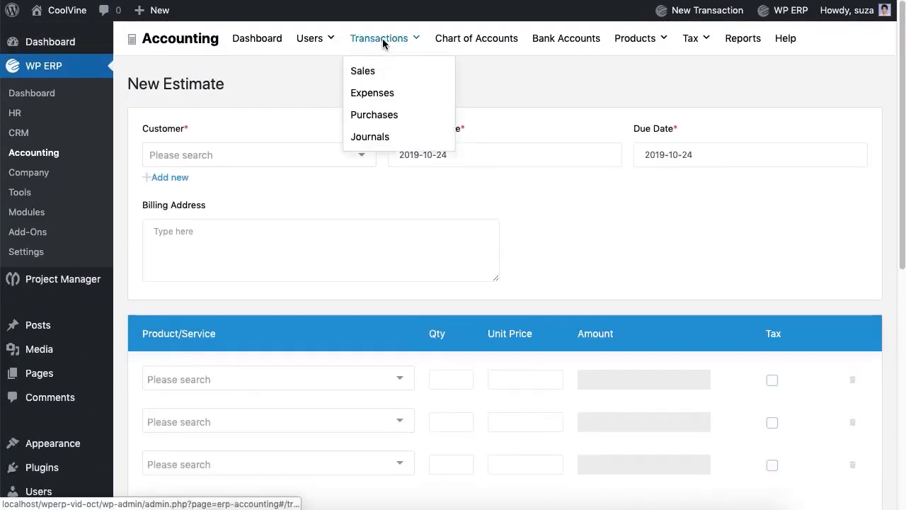
pyautogui.click(374, 93)
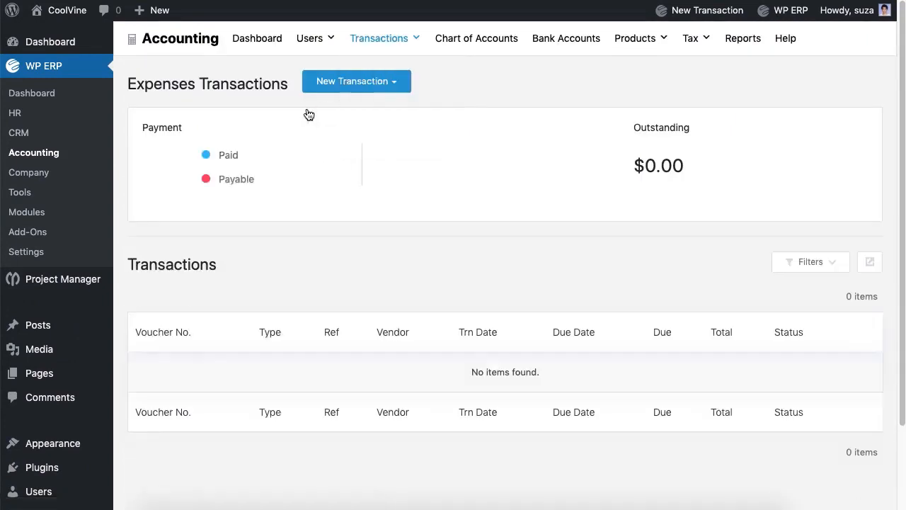
pyautogui.click(384, 88)
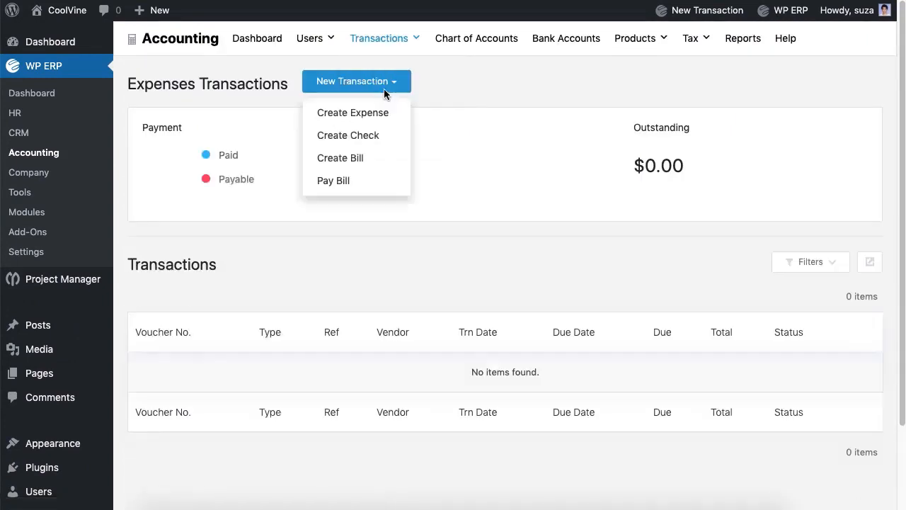
pyautogui.click(363, 122)
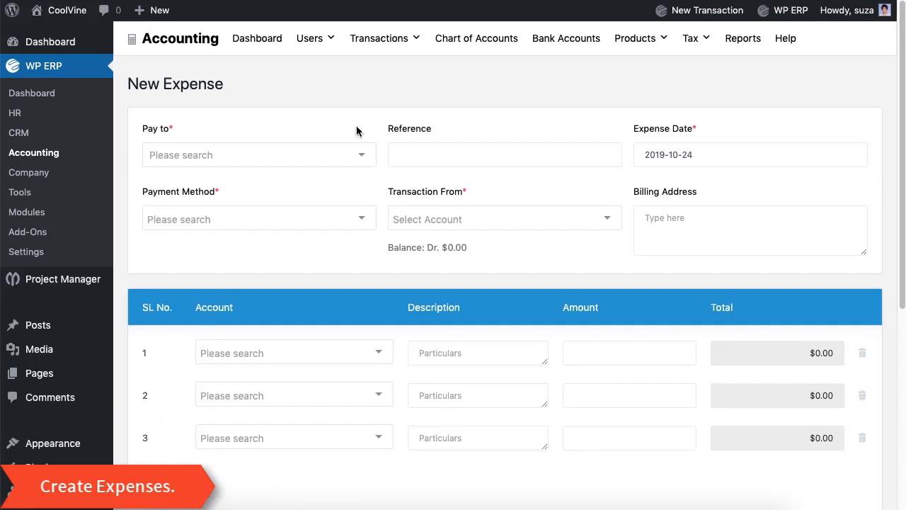
# Pay the vendor in cash from the Cash account, reference 4
pyautogui.click(330, 160)
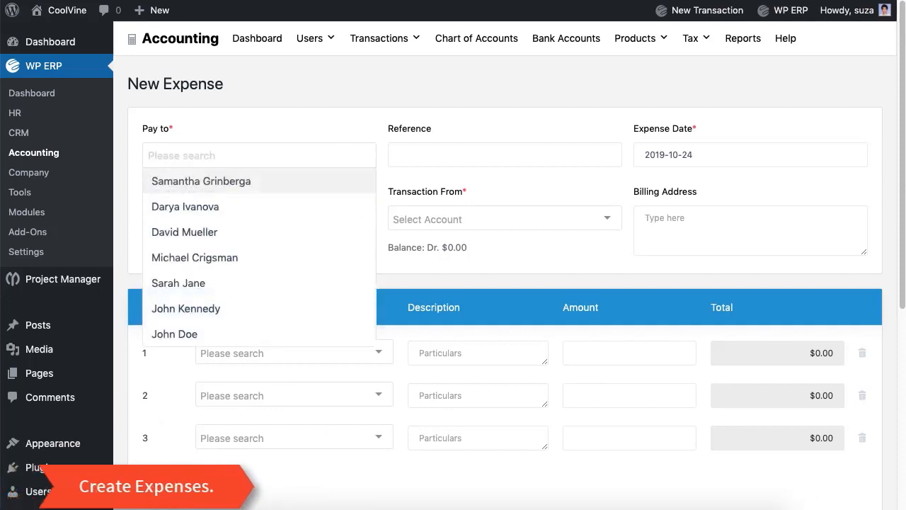
pyautogui.click(290, 238)
pyautogui.press('Tab')
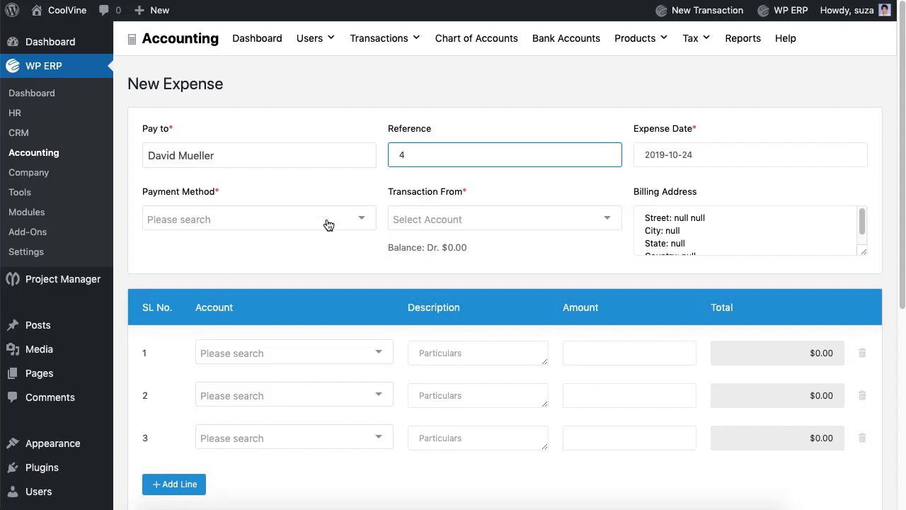
pyautogui.click(328, 225)
pyautogui.click(316, 242)
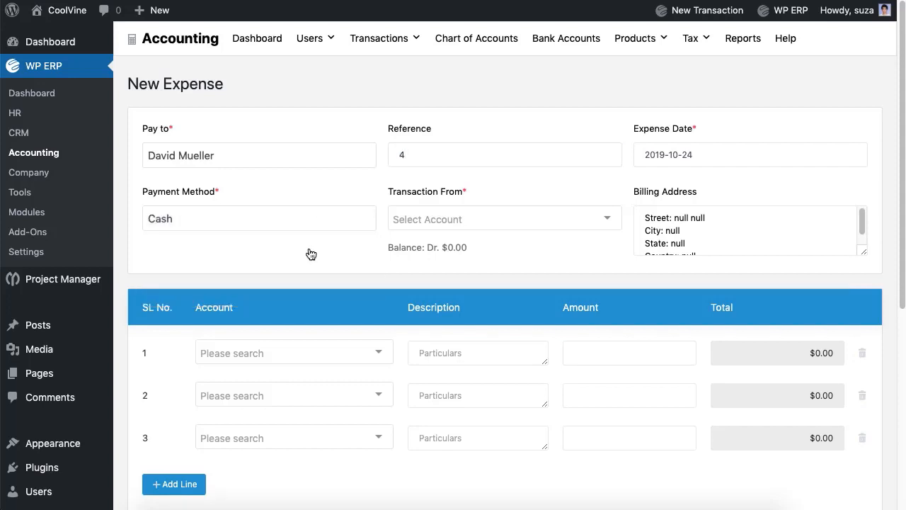
pyautogui.click(452, 228)
pyautogui.click(450, 248)
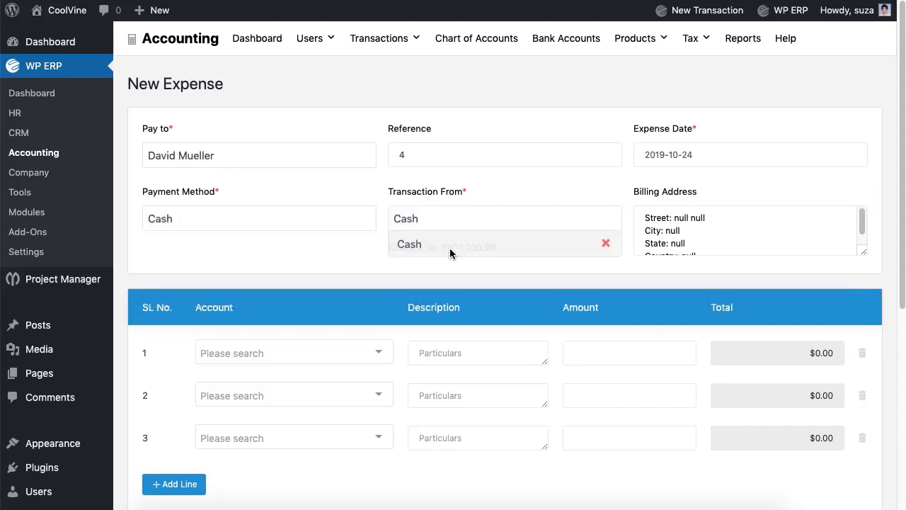
# Book a $50 Postage & Delivery line described 'Lore' and remove empty lines
pyautogui.click(359, 361)
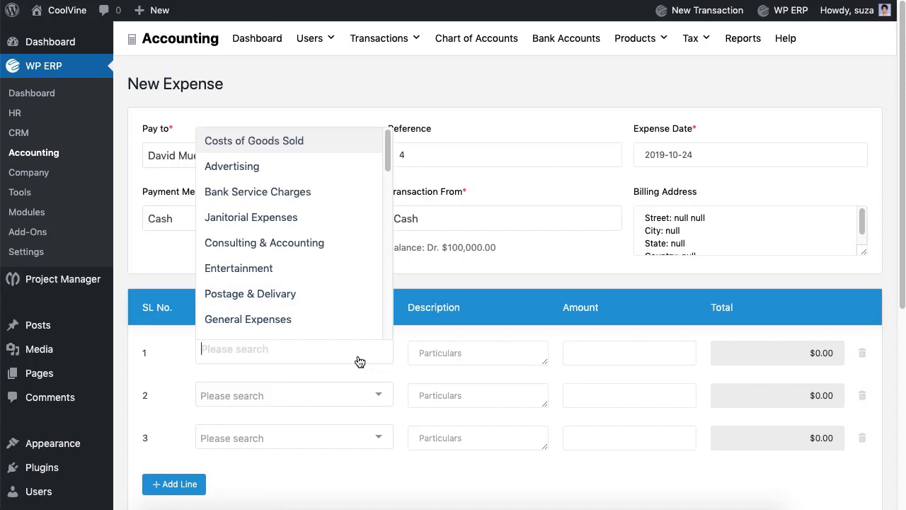
pyautogui.click(300, 300)
pyautogui.click(478, 353)
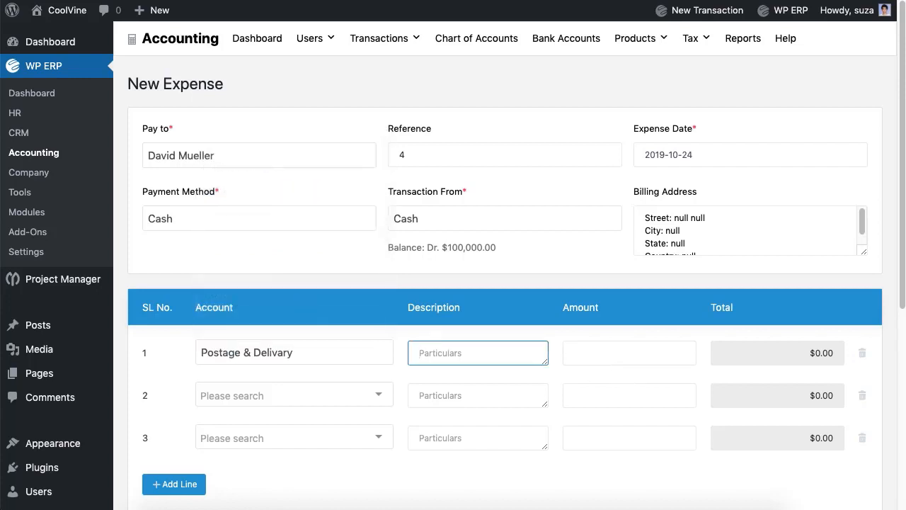
pyautogui.write('Lorem Ipsum.')
pyautogui.click(684, 352)
pyautogui.write('50')
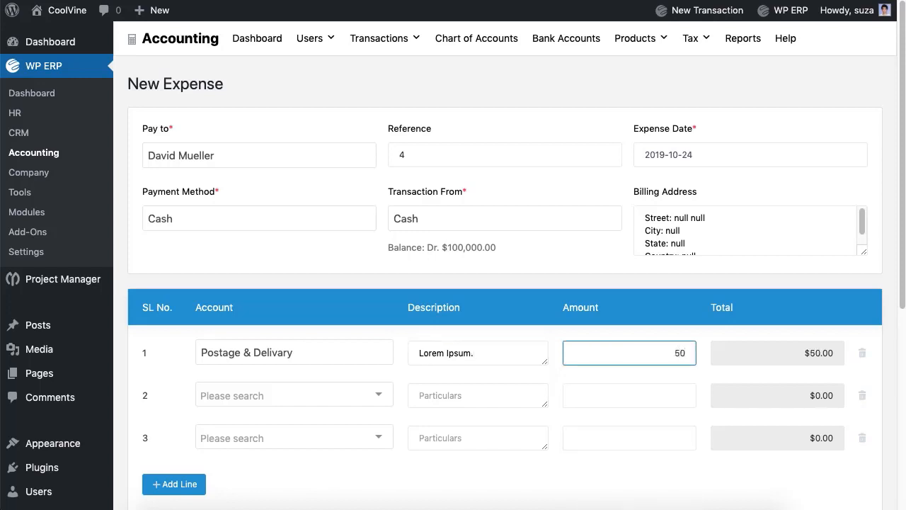
pyautogui.click(863, 395)
pyautogui.click(862, 395)
# Add the internal note 'LOr' and save expense voucher #10
pyautogui.scroll(-3, 356, 421)
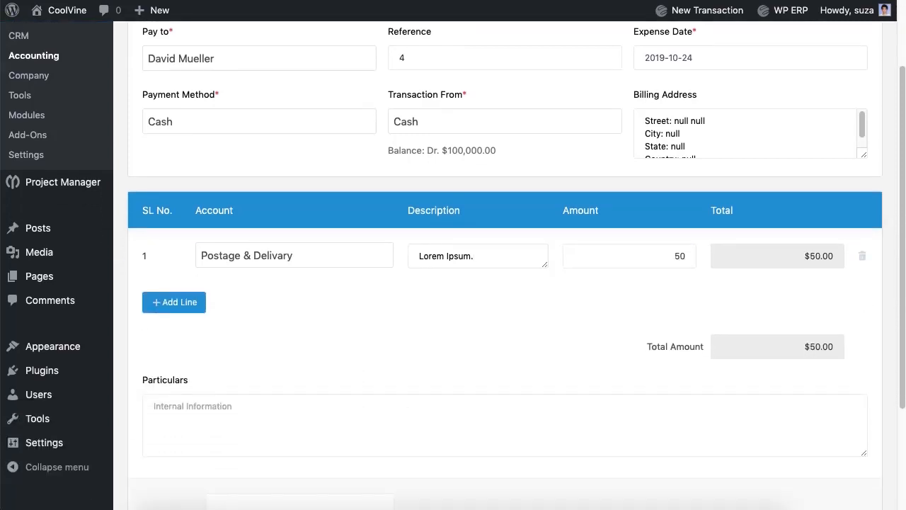
pyautogui.click(357, 420)
pyautogui.write('LOrem Ipsm.')
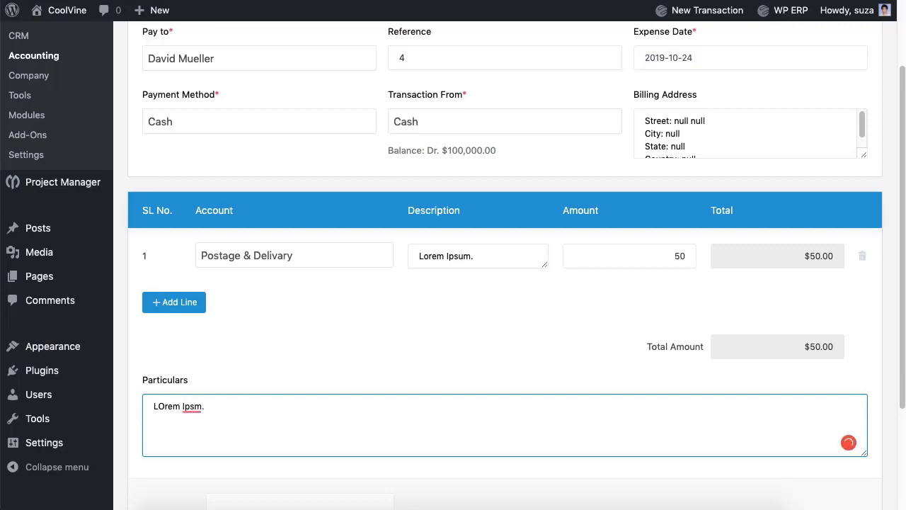
pyautogui.scroll(-2, 513, 427)
pyautogui.click(792, 430)
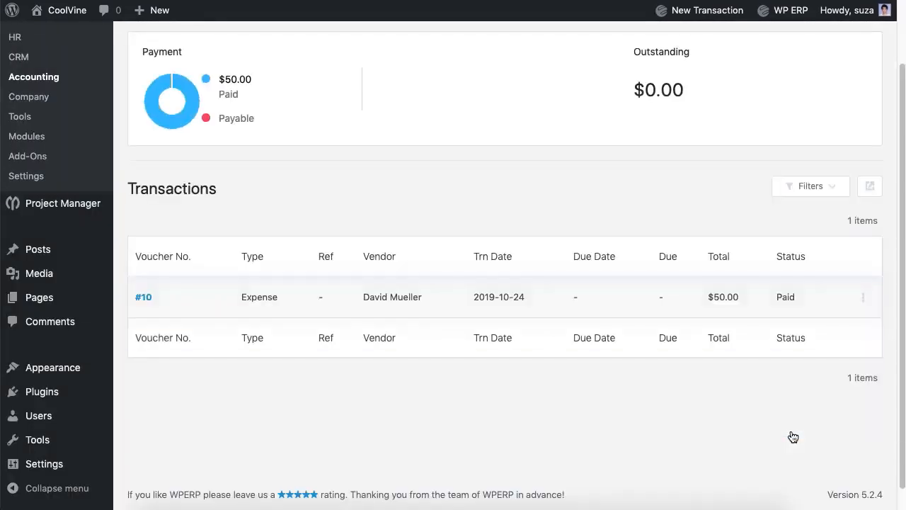
# Start check number 5 to the vendor, drawn on Eastern Bank Ltd
pyautogui.scroll(2, 793, 437)
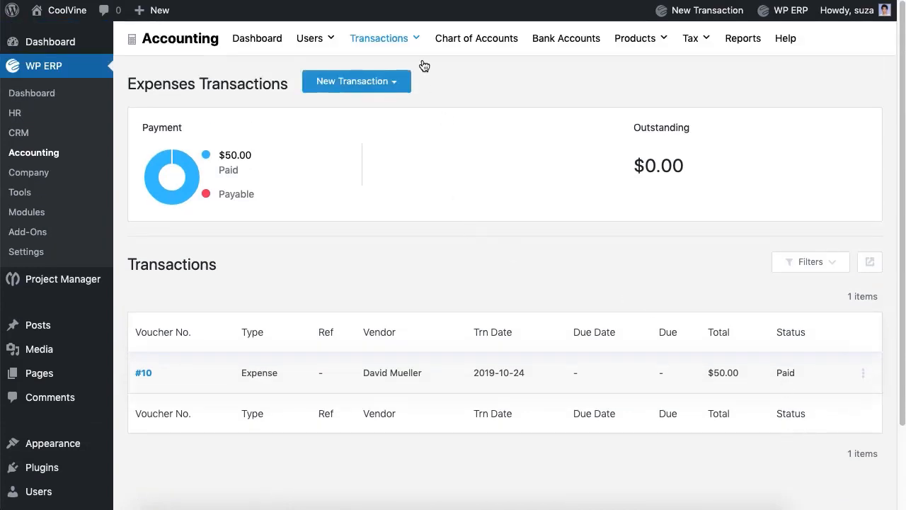
pyautogui.click(362, 85)
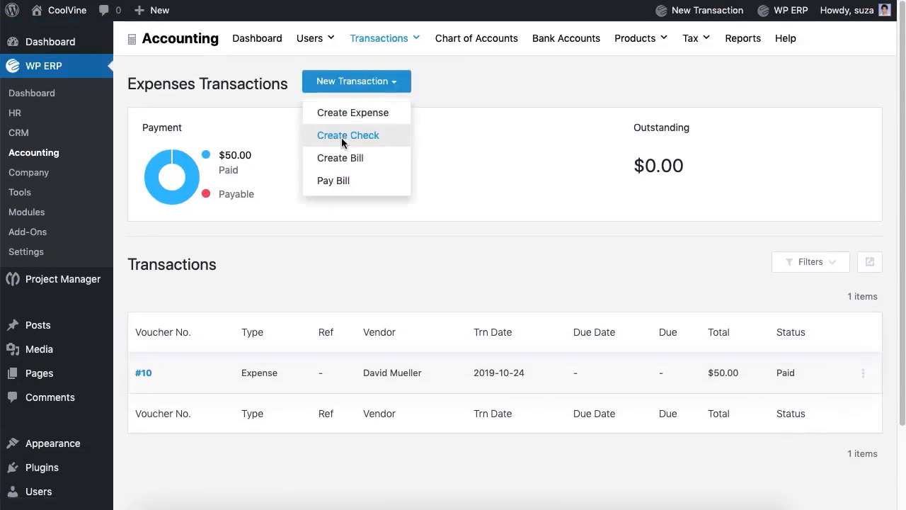
pyautogui.click(341, 135)
pyautogui.click(338, 148)
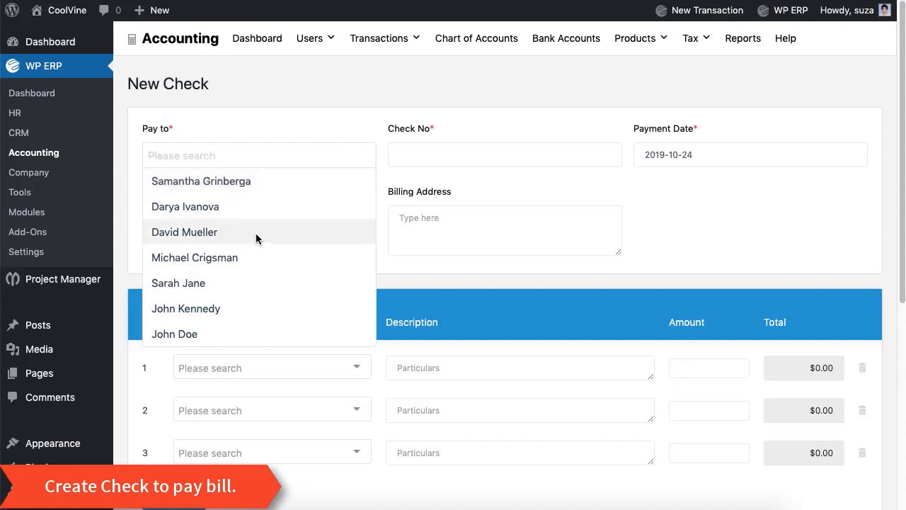
pyautogui.click(249, 260)
pyautogui.press('Tab')
pyautogui.write('5')
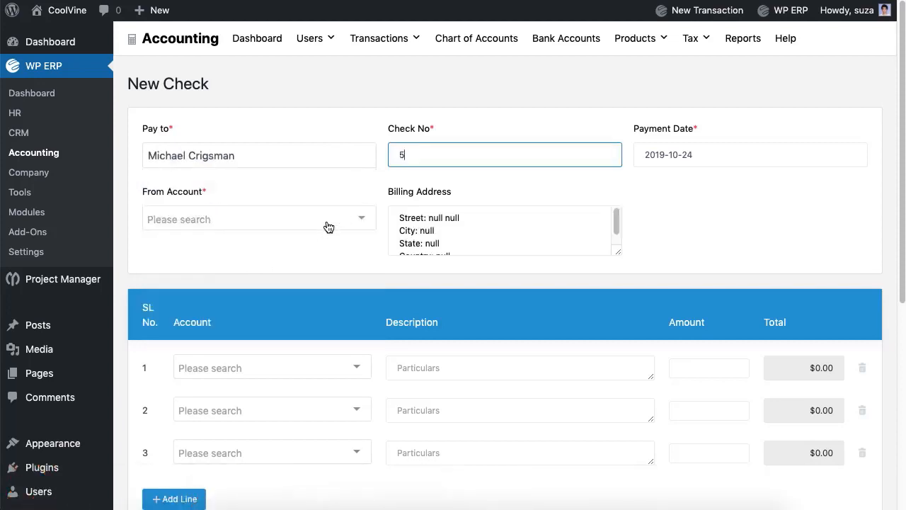
pyautogui.click(327, 225)
pyautogui.click(296, 243)
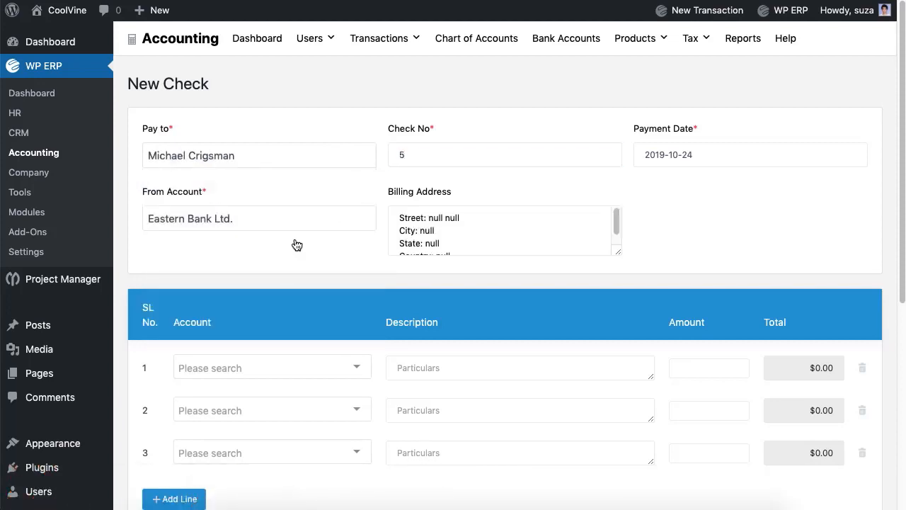
# Charge $100 to General Expenses, remove empty lines, and save check voucher #11
pyautogui.click(300, 380)
pyautogui.click(276, 343)
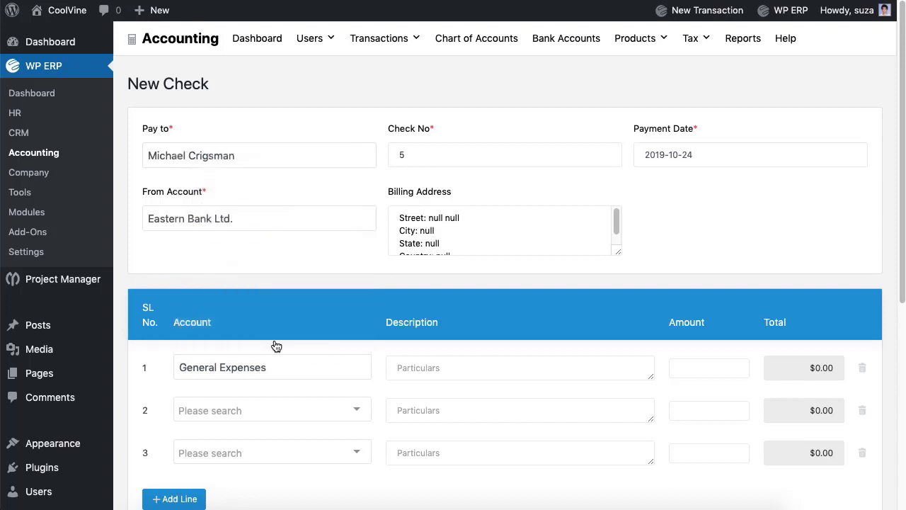
pyautogui.click(514, 375)
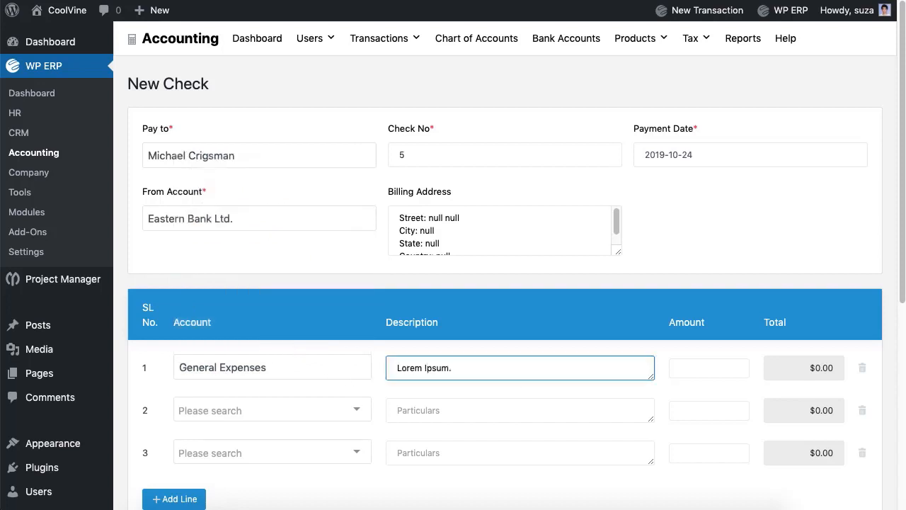
pyautogui.press('Tab')
pyautogui.write('10')
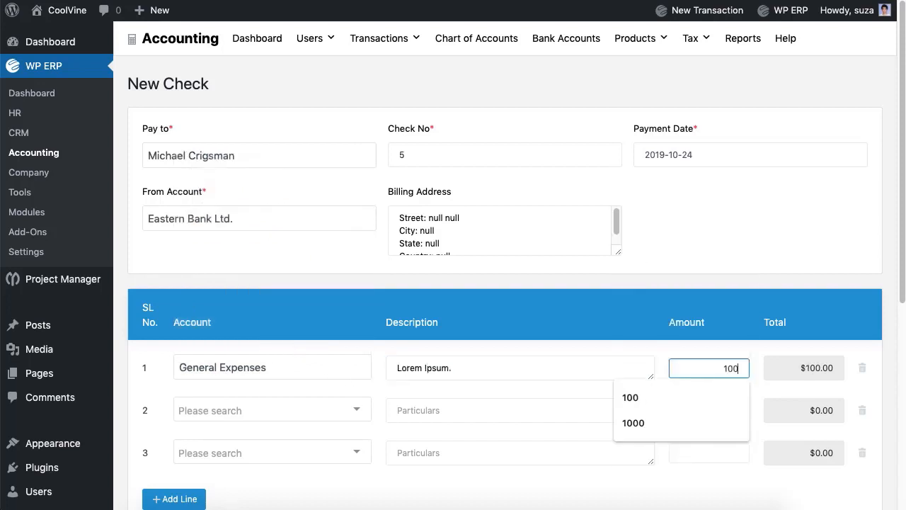
pyautogui.click(863, 410)
pyautogui.click(863, 410)
pyautogui.scroll(-5, 865, 421)
pyautogui.click(819, 488)
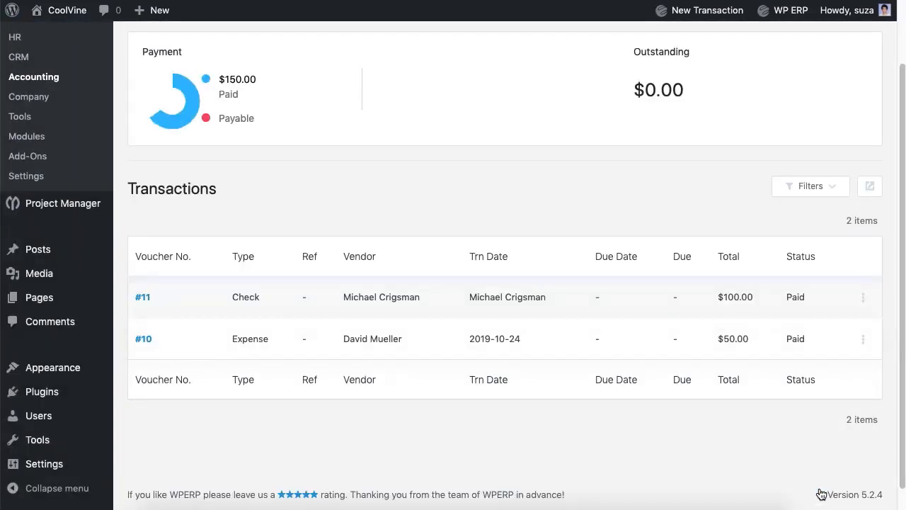
pyautogui.scroll(2, 708, 200)
# Start a new bill for the vendor with reference number 6
pyautogui.click(398, 87)
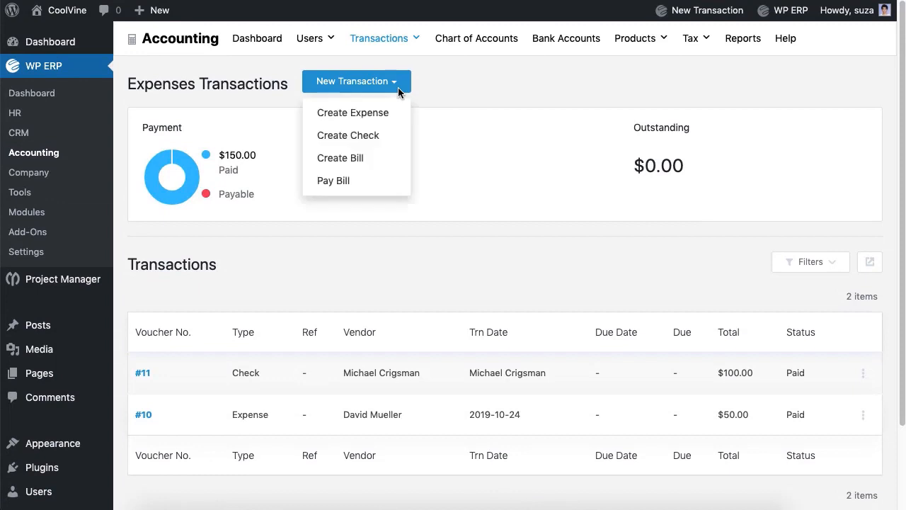
pyautogui.click(348, 162)
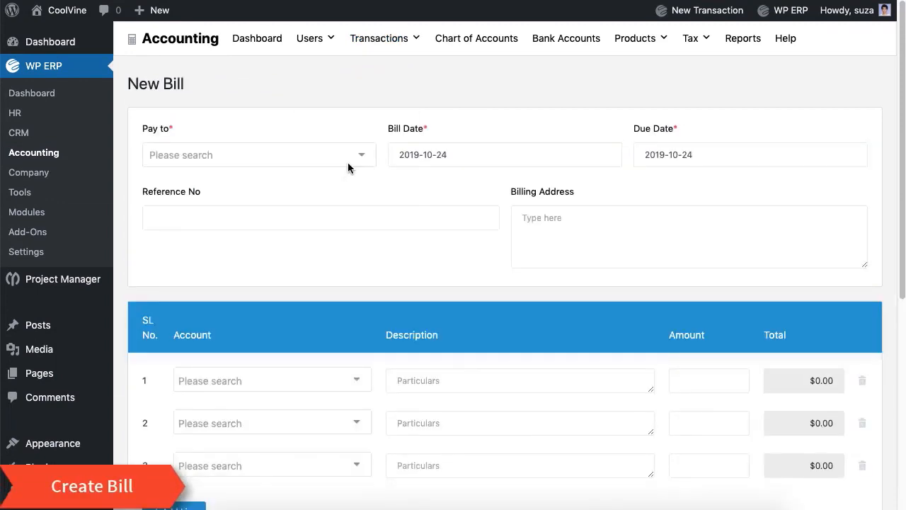
pyautogui.click(348, 162)
pyautogui.click(246, 282)
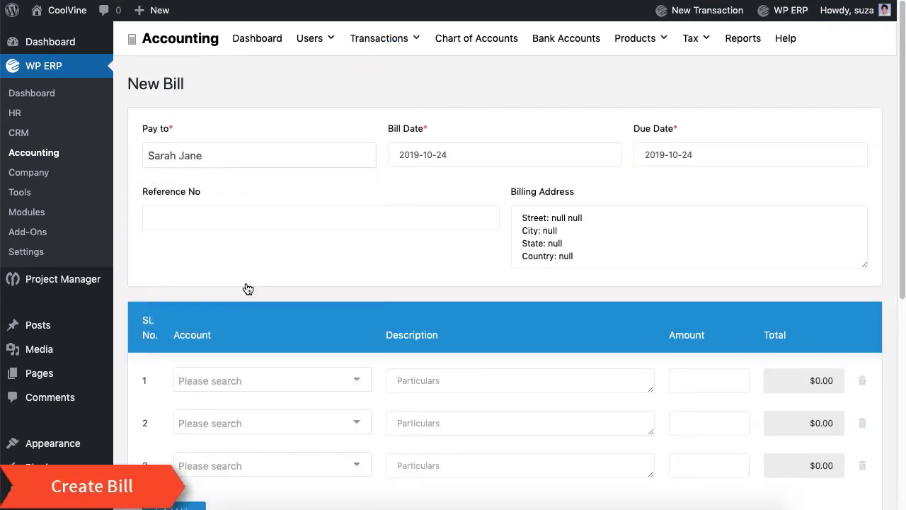
pyautogui.click(244, 218)
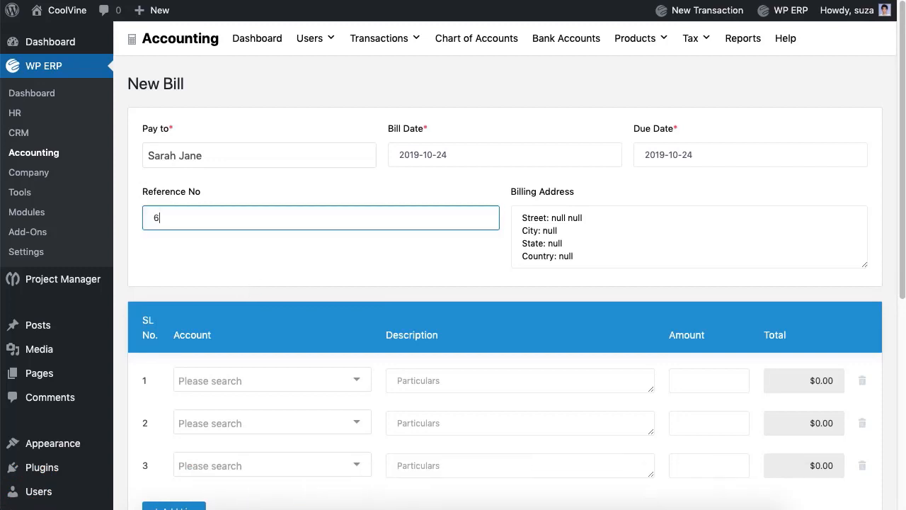
pyautogui.write('6')
# Add a $100 Advertising line described 'Lo' and remove the empty lines
pyautogui.scroll(-3, 314, 257)
pyautogui.click(330, 248)
pyautogui.click(292, 289)
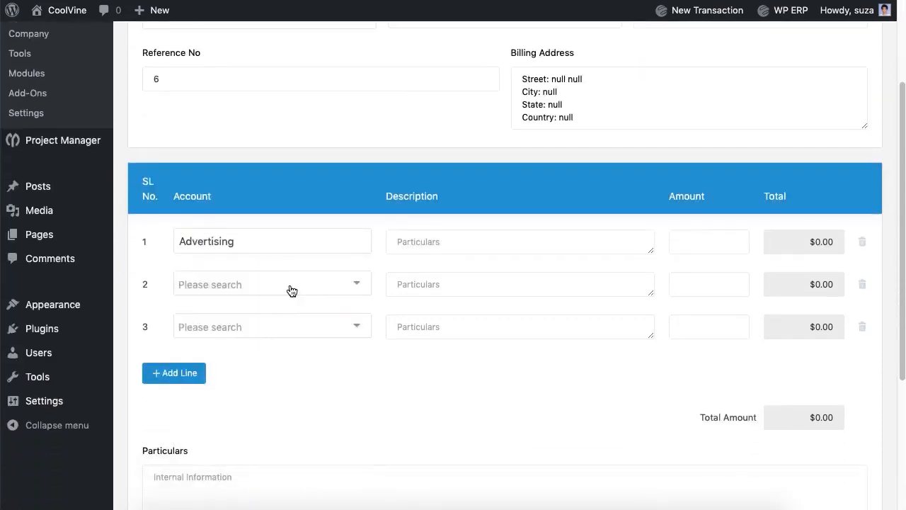
pyautogui.click(520, 241)
pyautogui.write('Lorem Ipsum.')
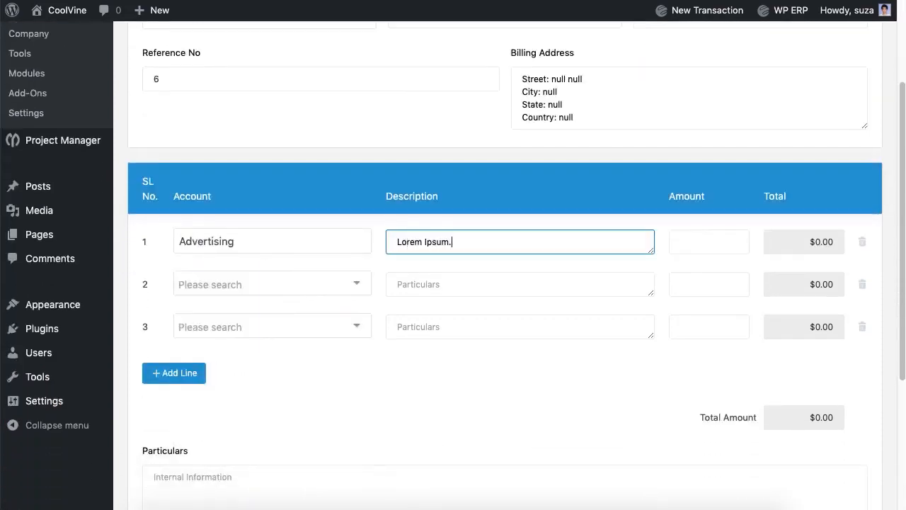
pyautogui.click(734, 243)
pyautogui.write('100')
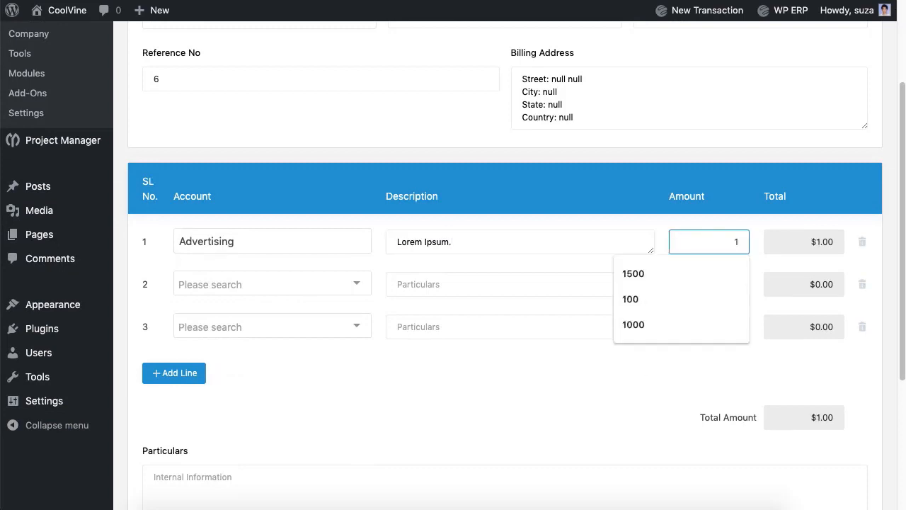
pyautogui.click(862, 284)
pyautogui.click(862, 284)
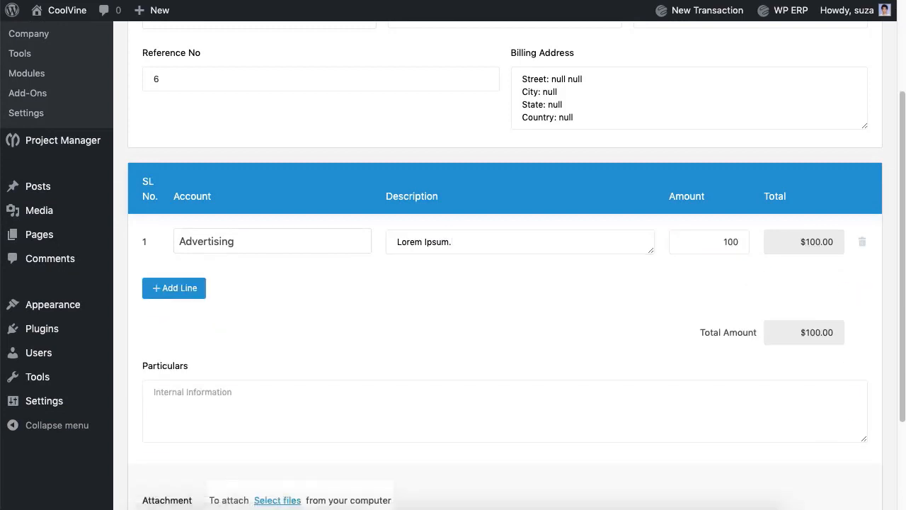
# Add particulars 'Lorem Ipsum.', save bill #12, and review its actions
pyautogui.click(560, 403)
pyautogui.write('L')
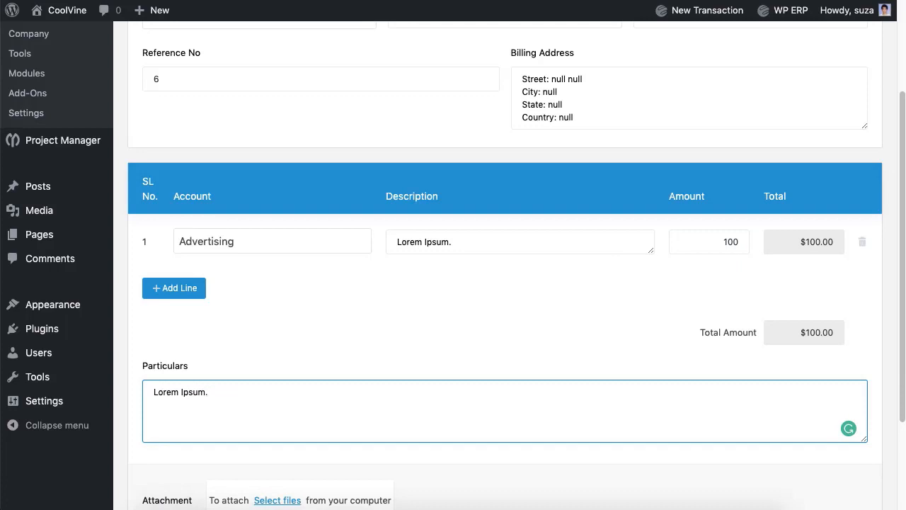
pyautogui.write('orem Ipsum.')
pyautogui.scroll(-4, 641, 378)
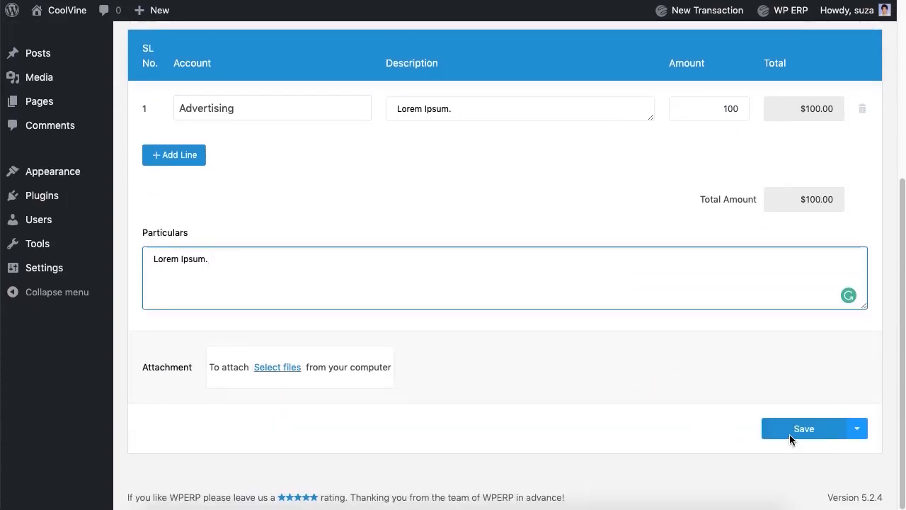
pyautogui.click(789, 434)
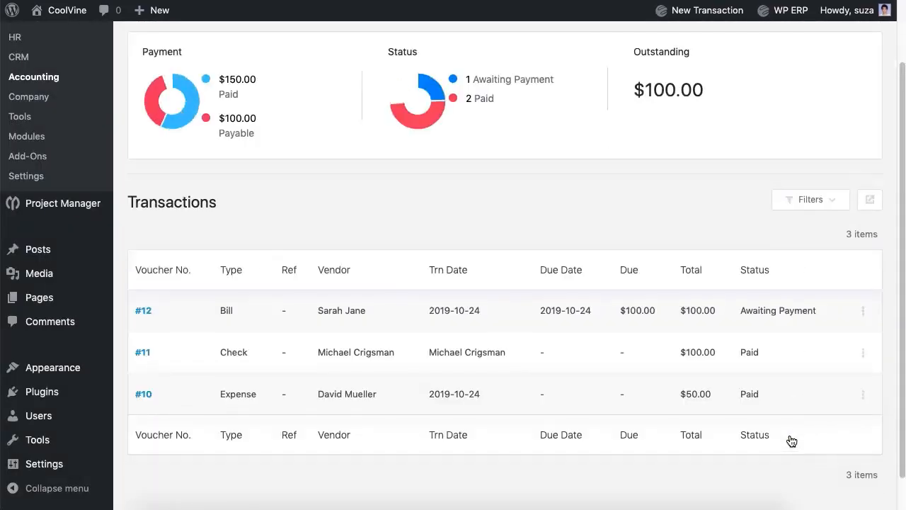
pyautogui.click(864, 318)
# Start paying the vendor's bill in cash from the Cash account
pyautogui.scroll(2, 581, 222)
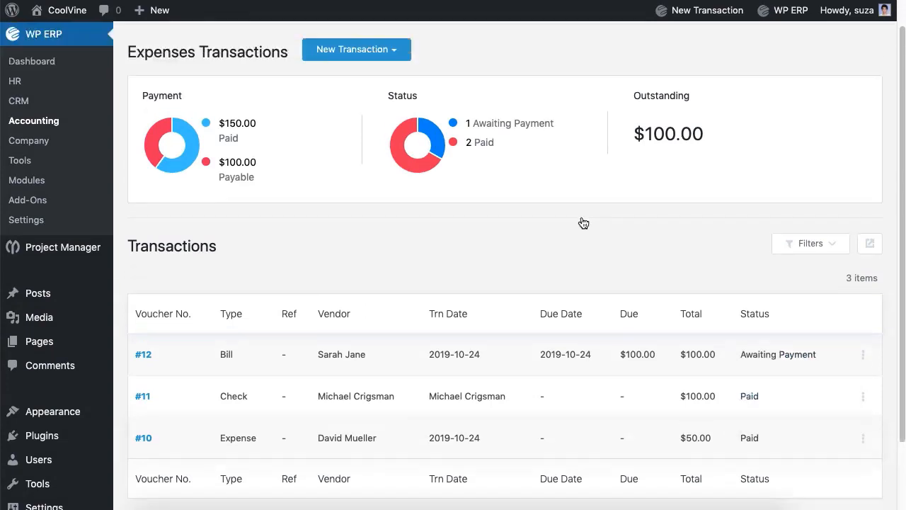
pyautogui.click(381, 92)
pyautogui.click(345, 179)
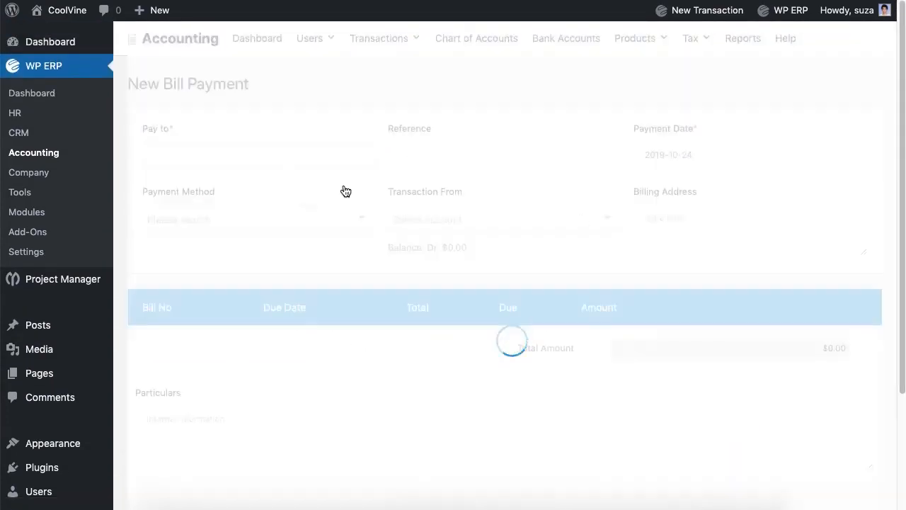
pyautogui.click(305, 157)
pyautogui.click(222, 281)
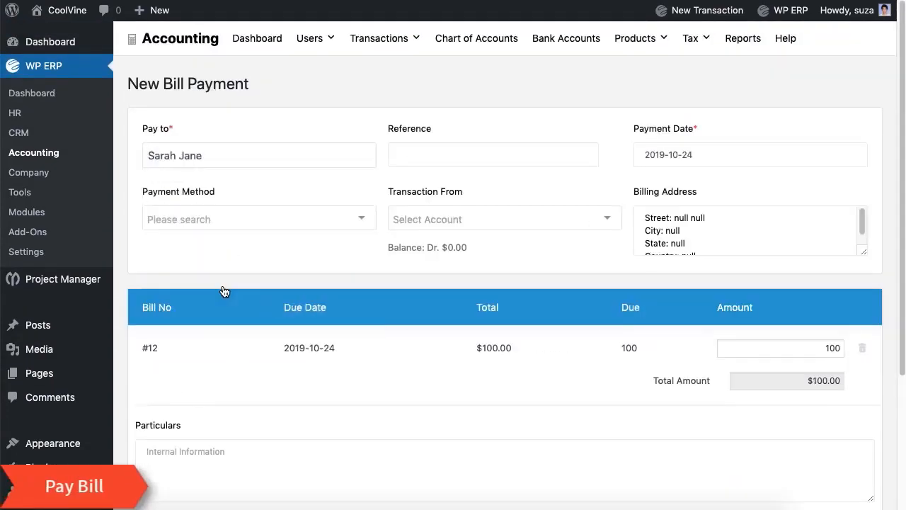
pyautogui.click(276, 221)
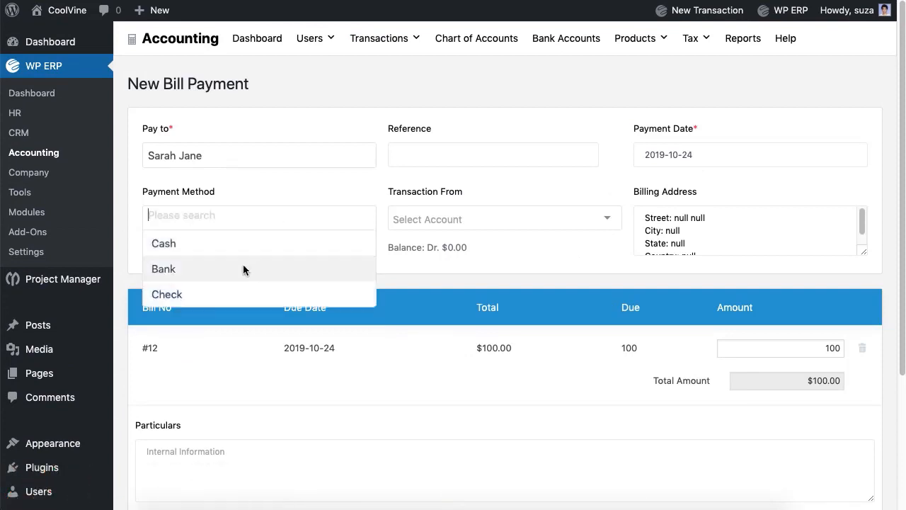
pyautogui.click(243, 257)
pyautogui.click(451, 223)
pyautogui.click(451, 243)
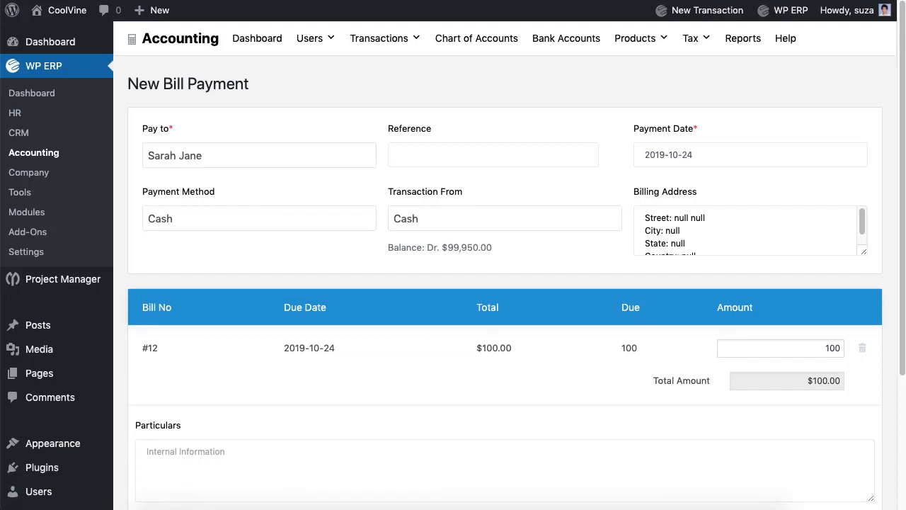
# Save Pay Bill voucher #13 for $100.00 with a particulars note
pyautogui.scroll(-5, 445, 247)
pyautogui.click(369, 311)
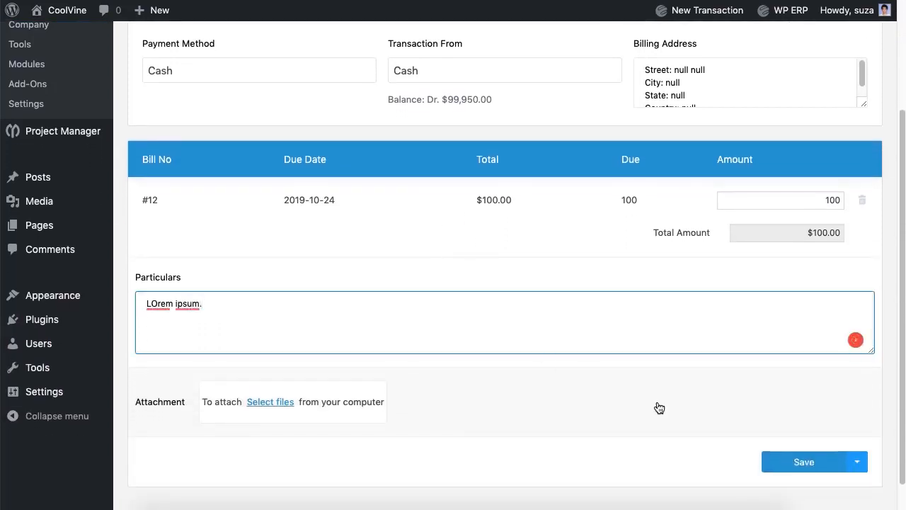
pyautogui.click(805, 467)
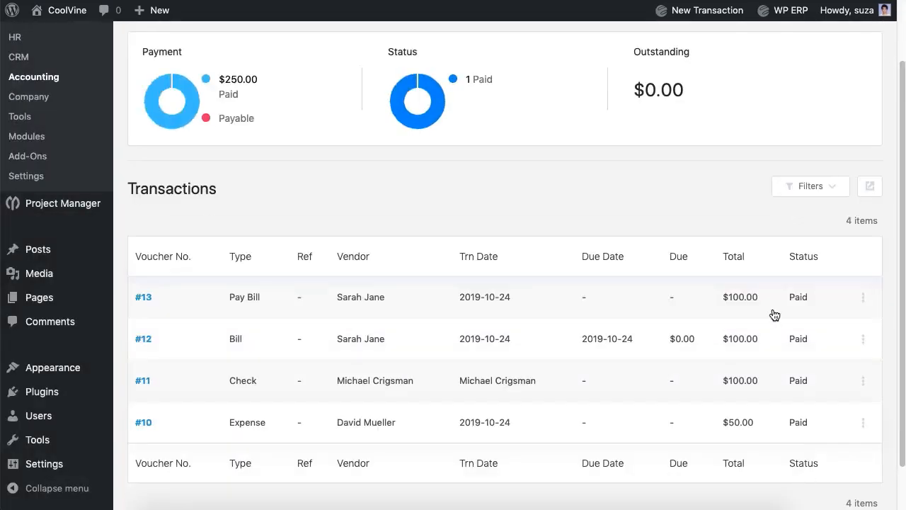
pyautogui.scroll(3, 775, 315)
# Start journal entry reference 7 with a Loan credit and Cash debit of 1000
pyautogui.moveTo(403, 47)
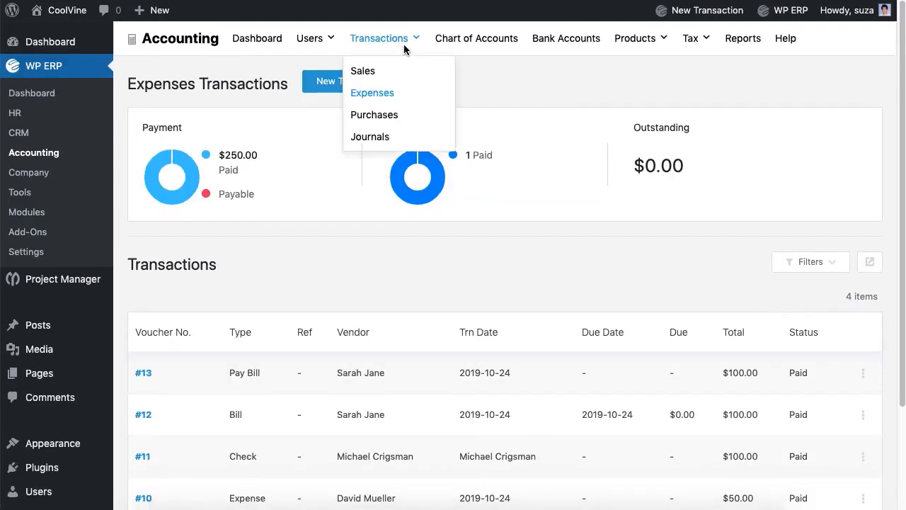
pyautogui.click(376, 140)
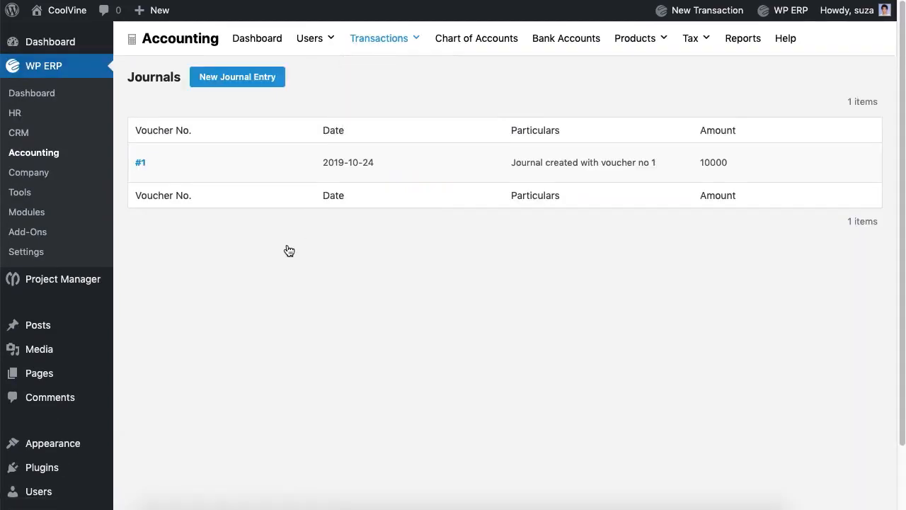
pyautogui.click(246, 80)
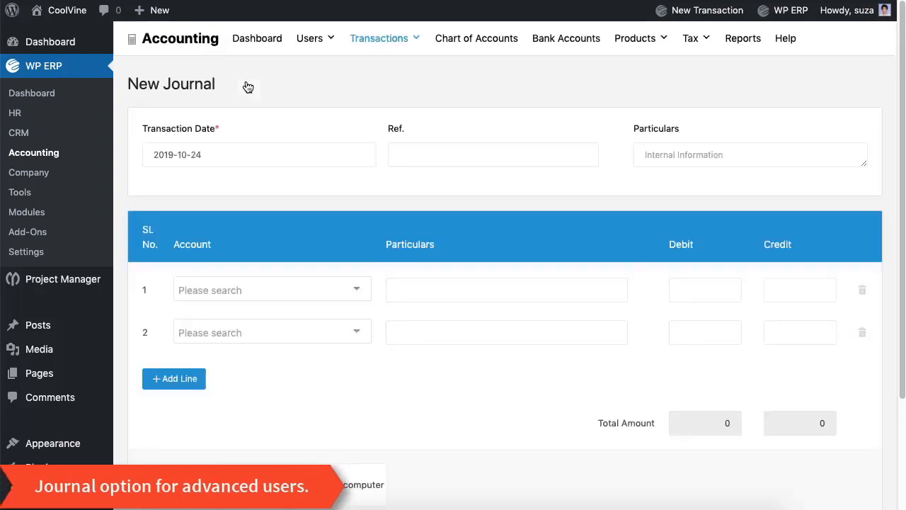
pyautogui.click(493, 155)
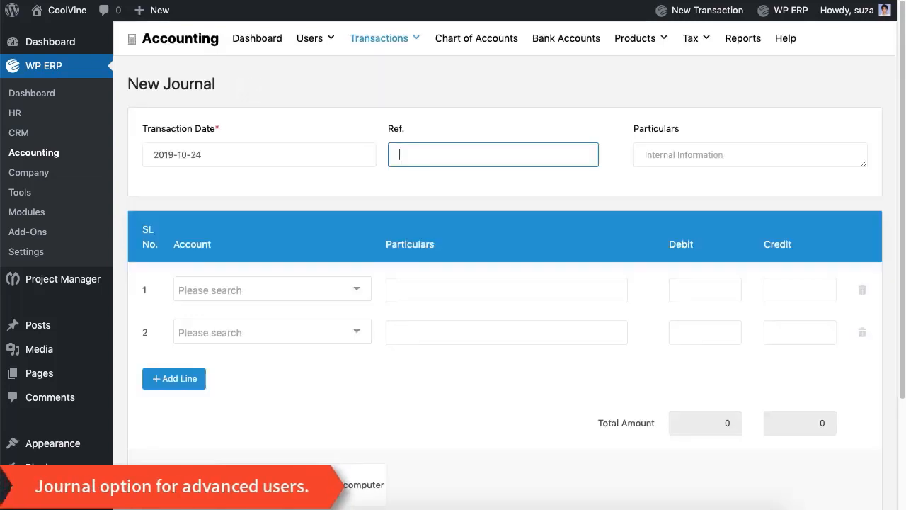
pyautogui.click(343, 290)
pyautogui.scroll(-10, 289, 188)
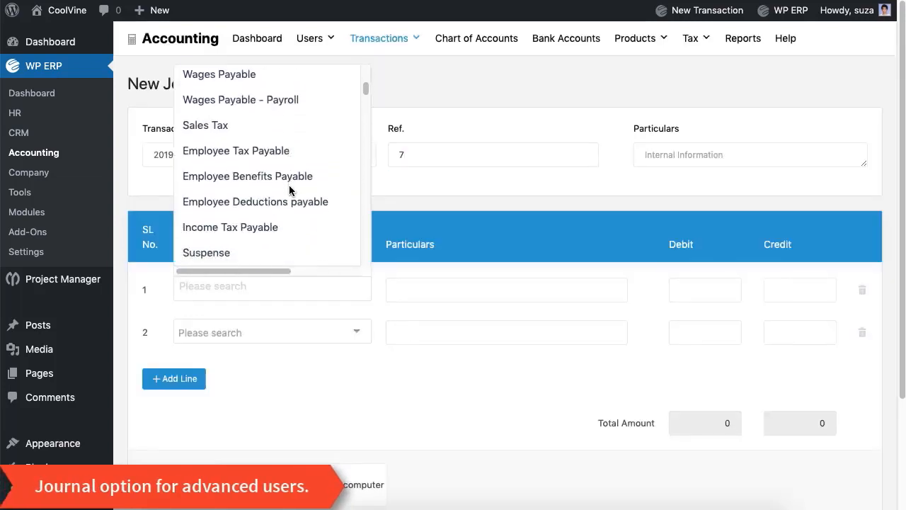
pyautogui.click(275, 180)
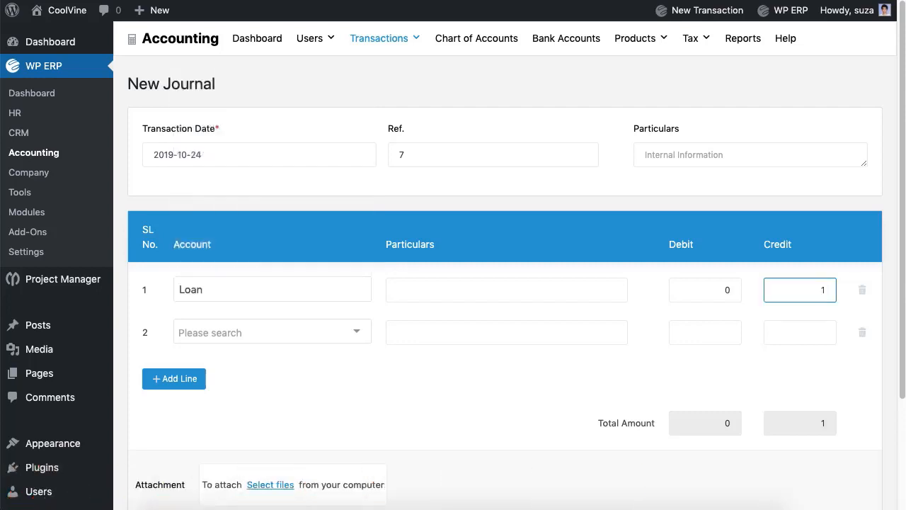
pyautogui.click(334, 334)
pyautogui.click(271, 248)
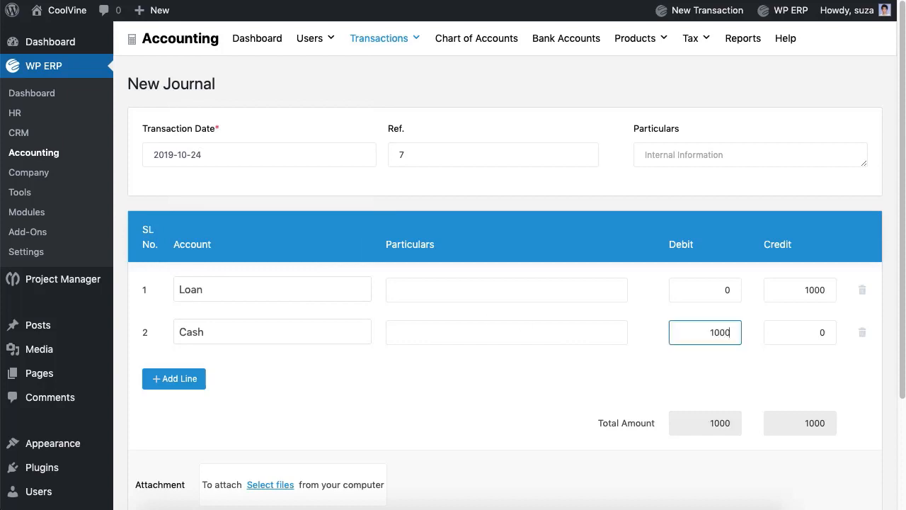
# Give both lines particulars 'l', drop the extra third line, and save voucher #14
pyautogui.click(507, 290)
pyautogui.write('lorem ipsum.')
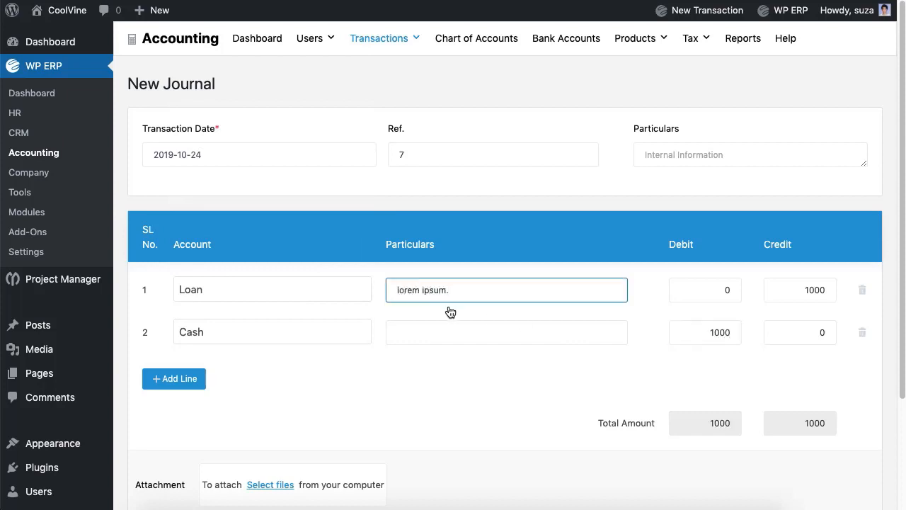
pyautogui.click(450, 332)
pyautogui.write('lorem ipsum.')
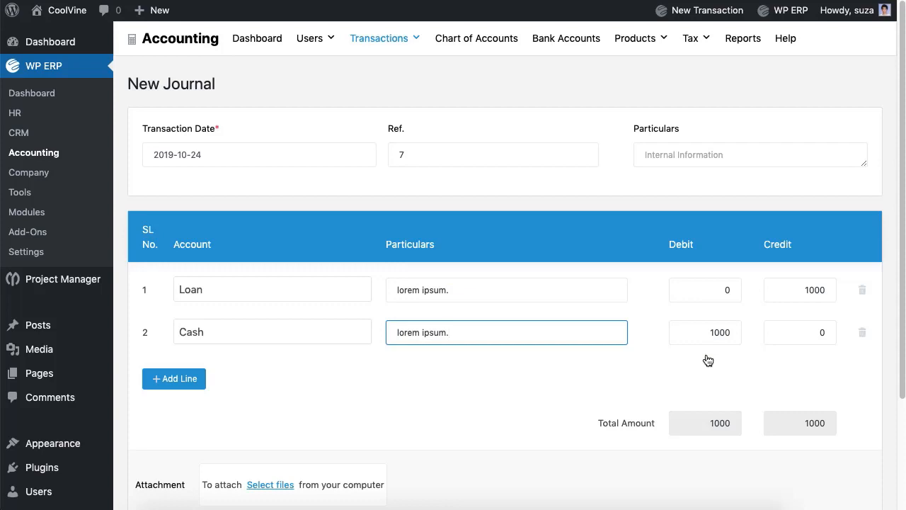
pyautogui.click(149, 380)
pyautogui.click(862, 382)
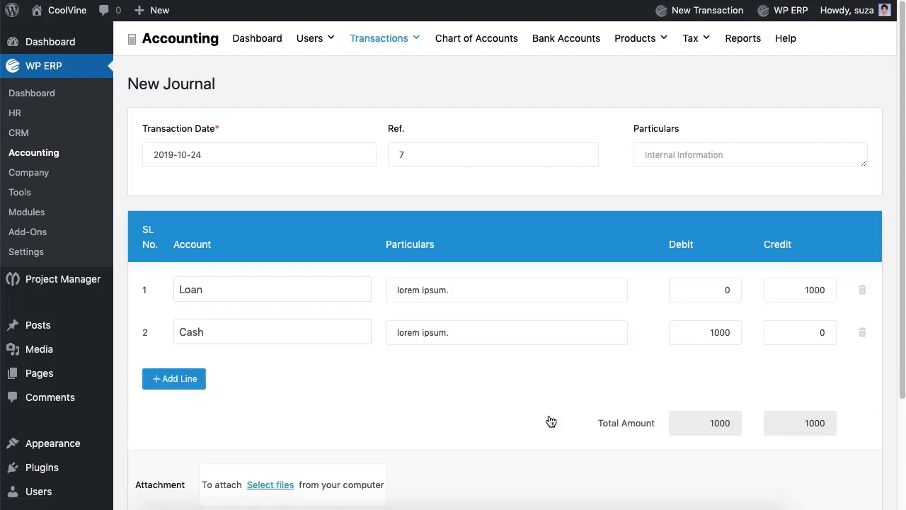
pyautogui.scroll(-3, 542, 422)
pyautogui.click(847, 449)
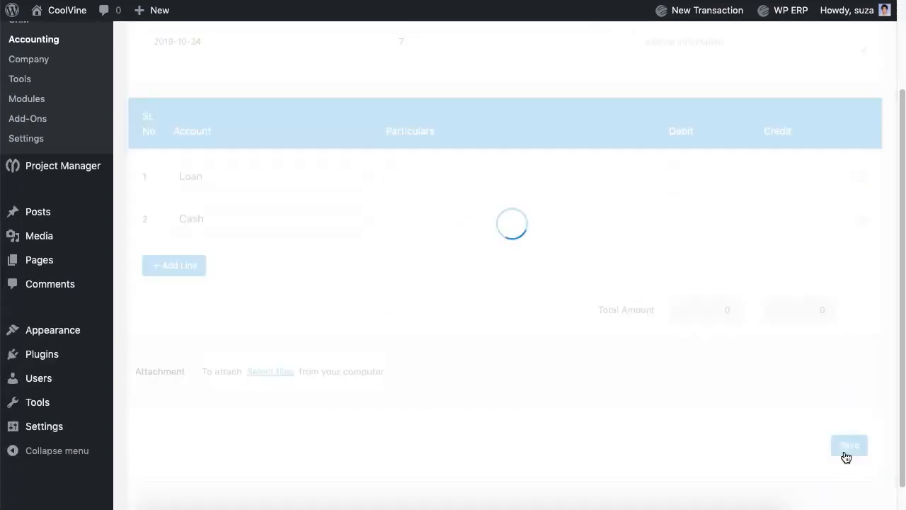
pyautogui.scroll(2, 846, 457)
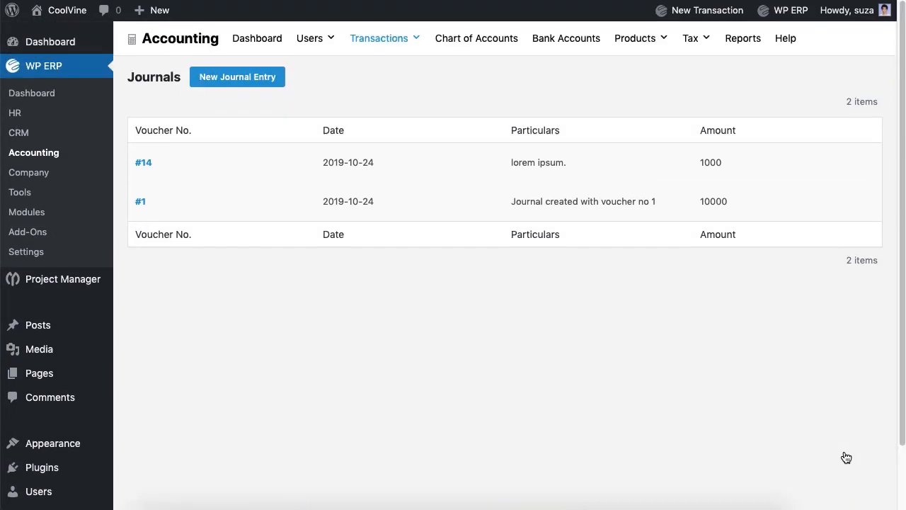
# Review the Trial Balance report, leaving the year filter unchanged
pyautogui.click(733, 41)
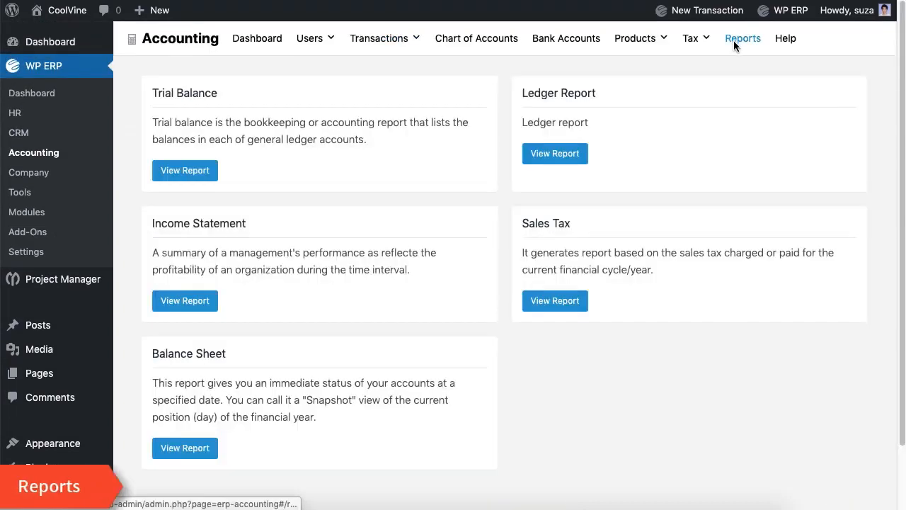
pyautogui.click(202, 177)
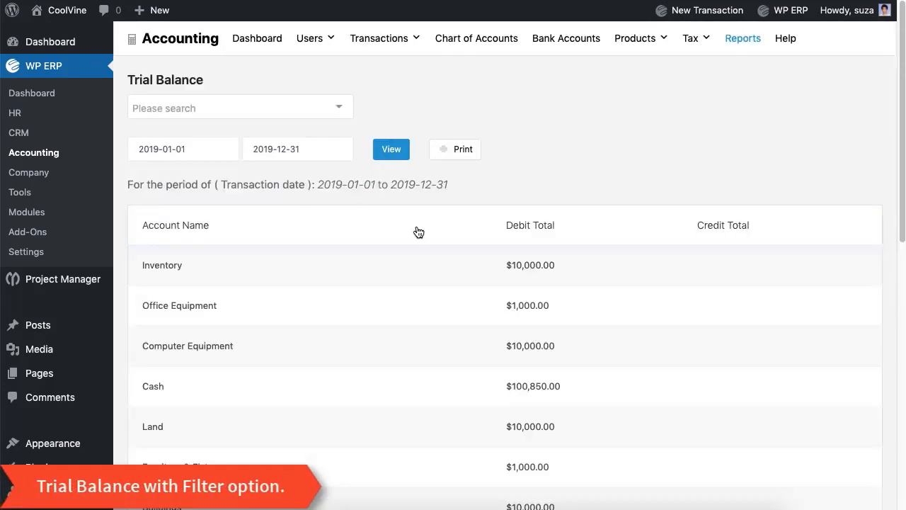
pyautogui.click(314, 114)
pyautogui.click(529, 111)
pyautogui.scroll(-3, 431, 253)
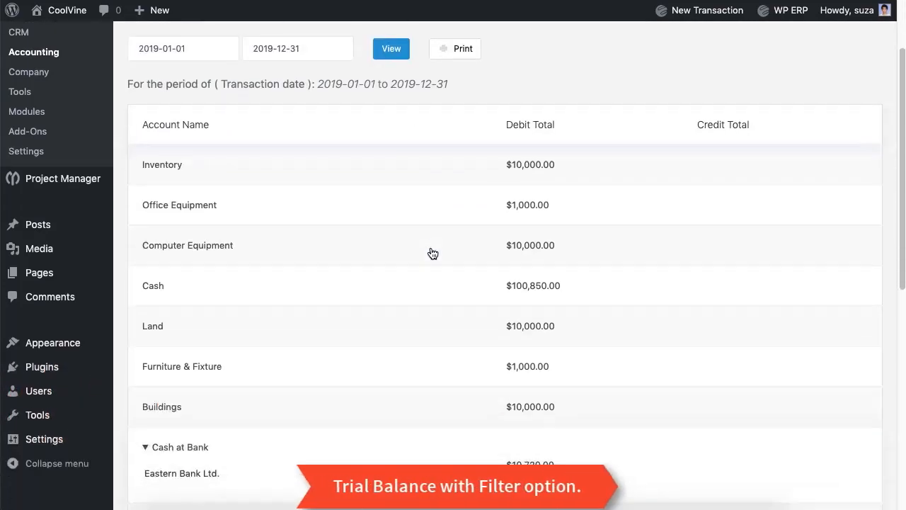
pyautogui.scroll(-6, 432, 253)
pyautogui.scroll(8, 432, 253)
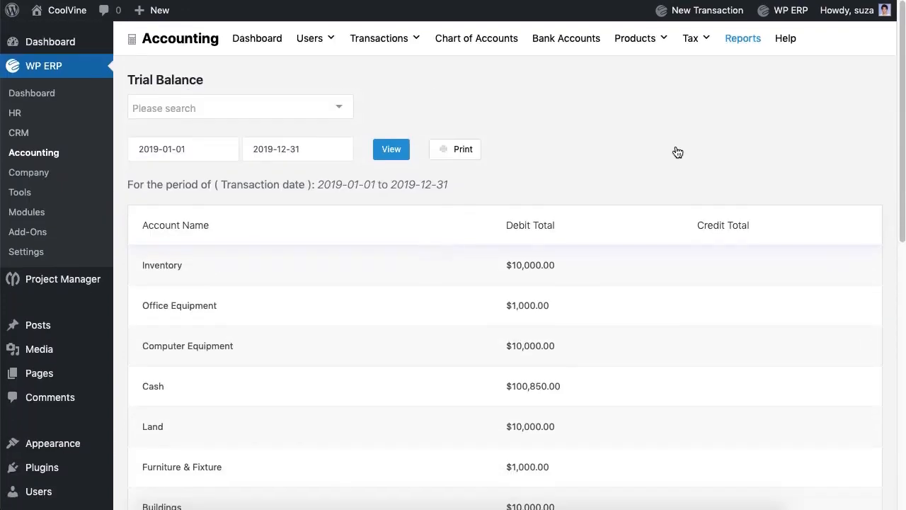
# View the Cash ledger report and open Journal #2 behind transaction #14
pyautogui.click(743, 45)
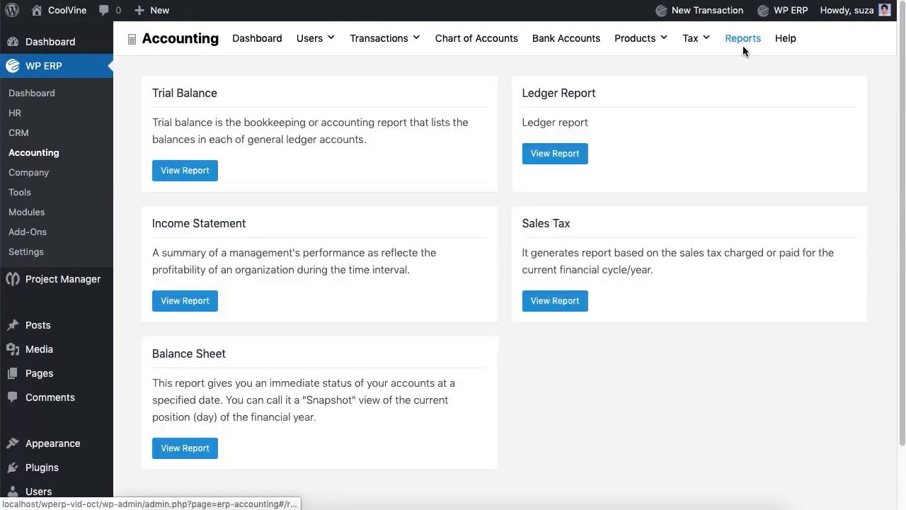
pyautogui.click(563, 158)
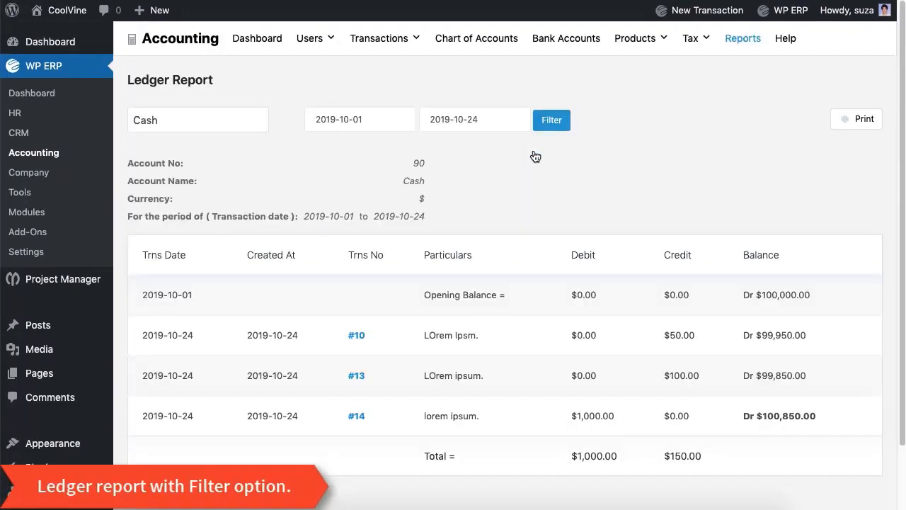
pyautogui.scroll(-2, 536, 156)
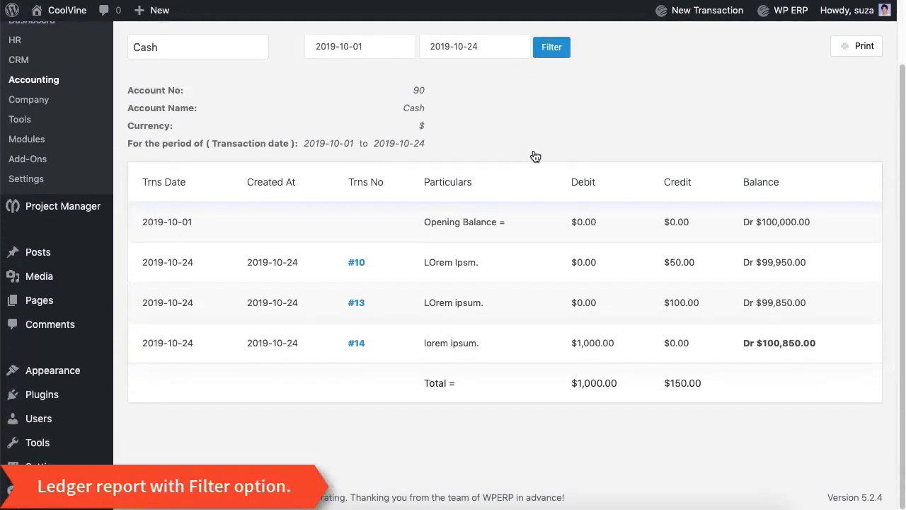
pyautogui.click(356, 343)
pyautogui.scroll(2, 360, 352)
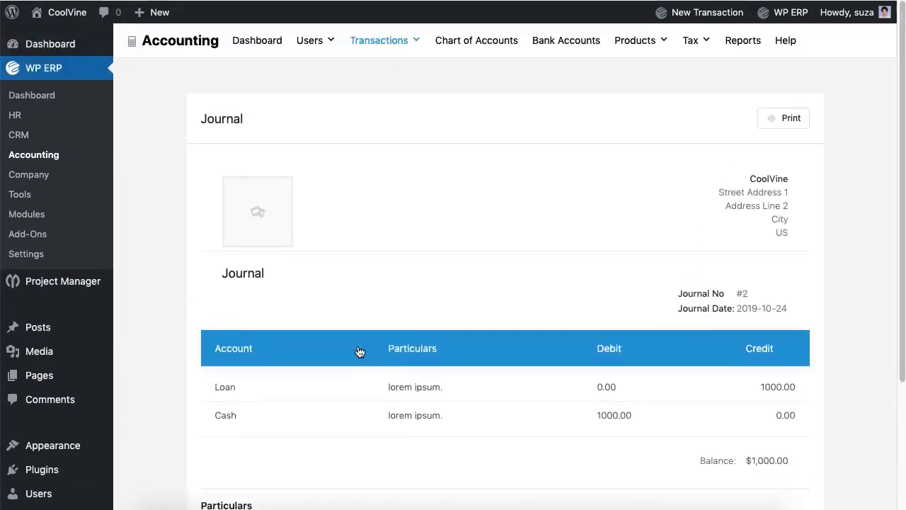
pyautogui.scroll(-4, 360, 352)
pyautogui.scroll(4, 360, 352)
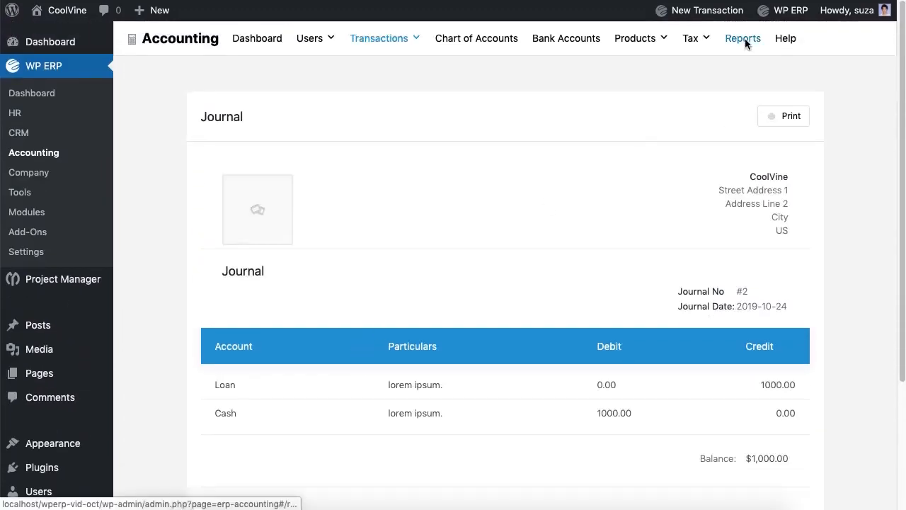
# Review the Income Statement for 2019-10-01 to 2019-10-24
pyautogui.click(745, 39)
pyautogui.click(185, 302)
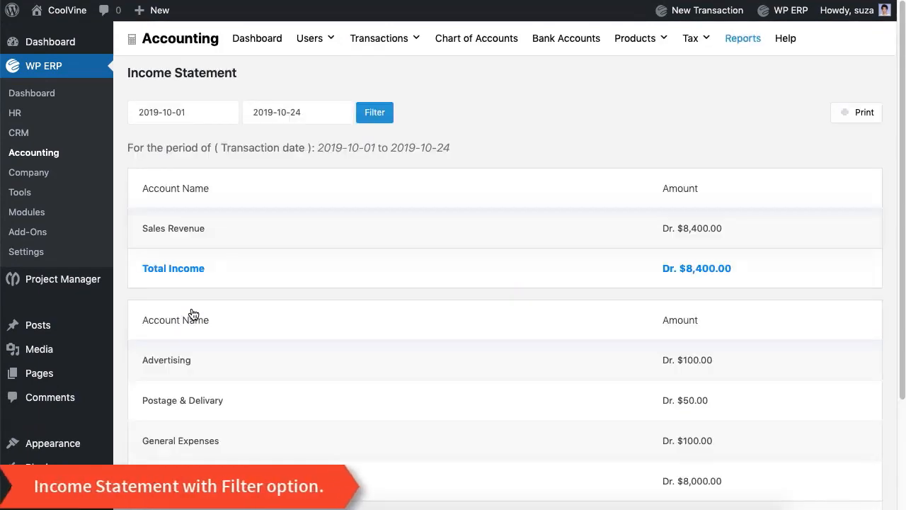
pyautogui.scroll(-3, 442, 243)
pyautogui.scroll(-1, 443, 243)
pyautogui.scroll(4, 443, 243)
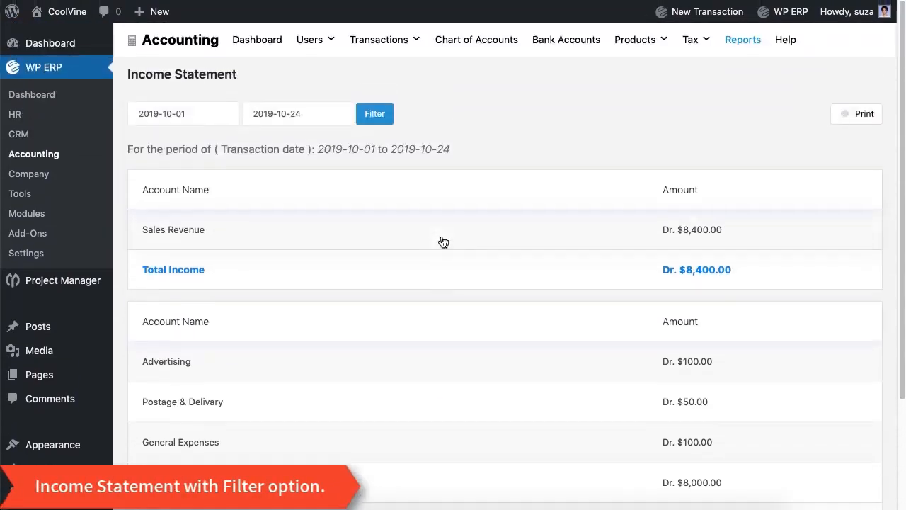
pyautogui.scroll(-4, 443, 242)
pyautogui.scroll(4, 442, 241)
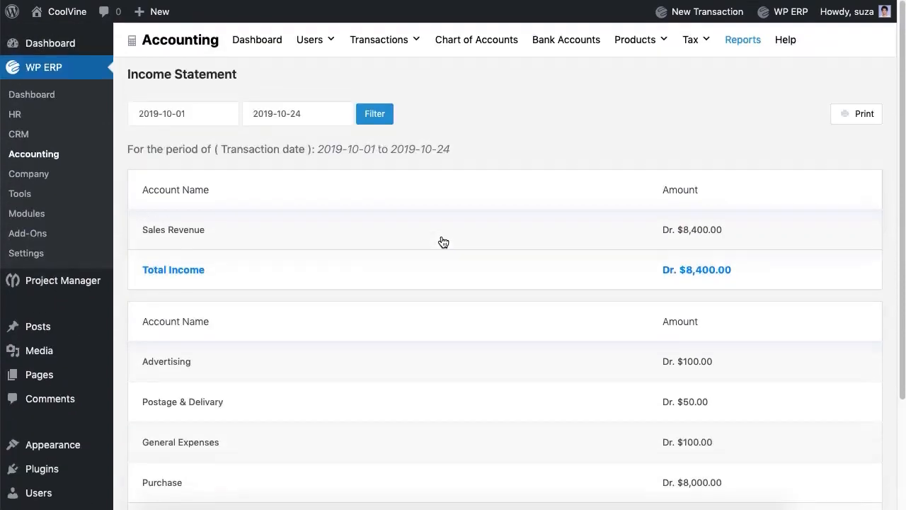
pyautogui.click(183, 112)
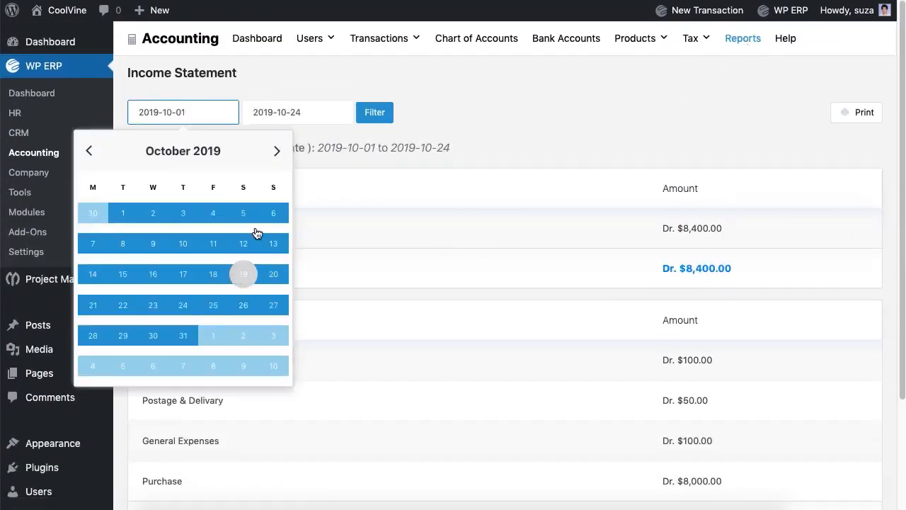
pyautogui.click(301, 112)
pyautogui.click(390, 115)
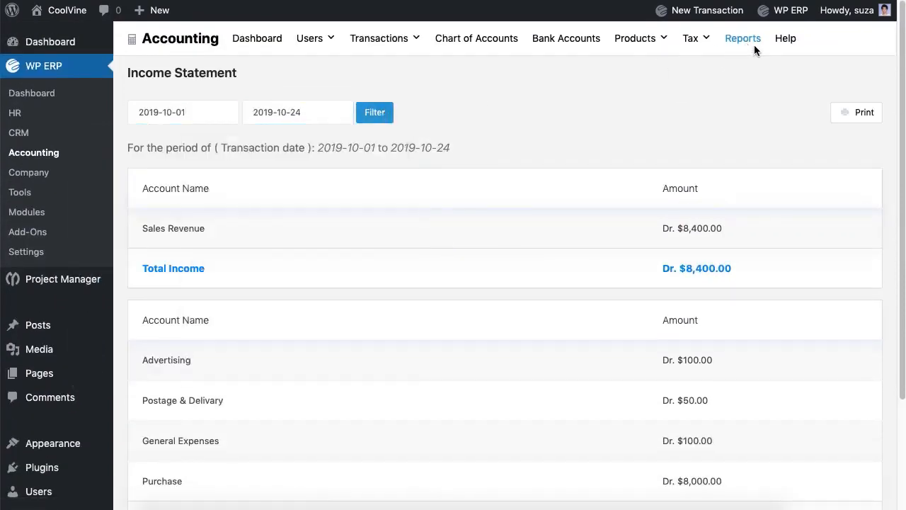
# Show the Sales Tax report for the NBR agency
pyautogui.click(752, 43)
pyautogui.click(572, 307)
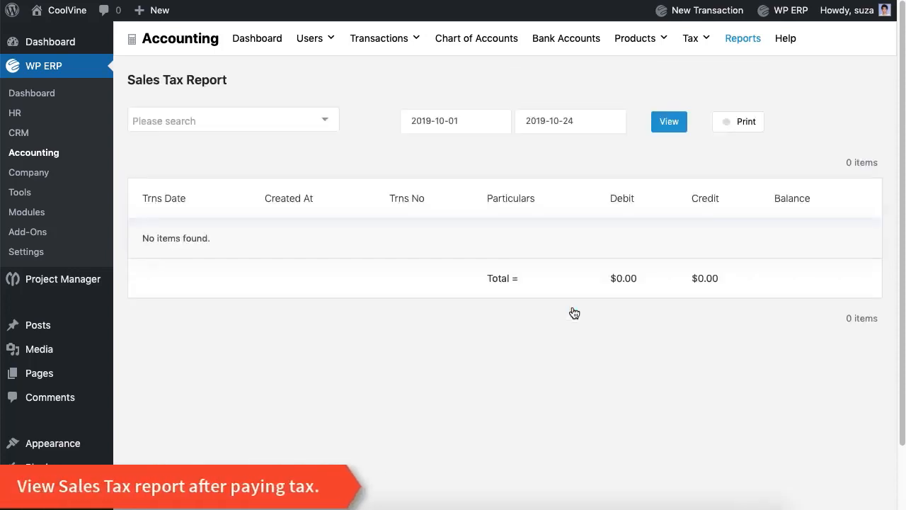
pyautogui.click(300, 133)
pyautogui.click(296, 144)
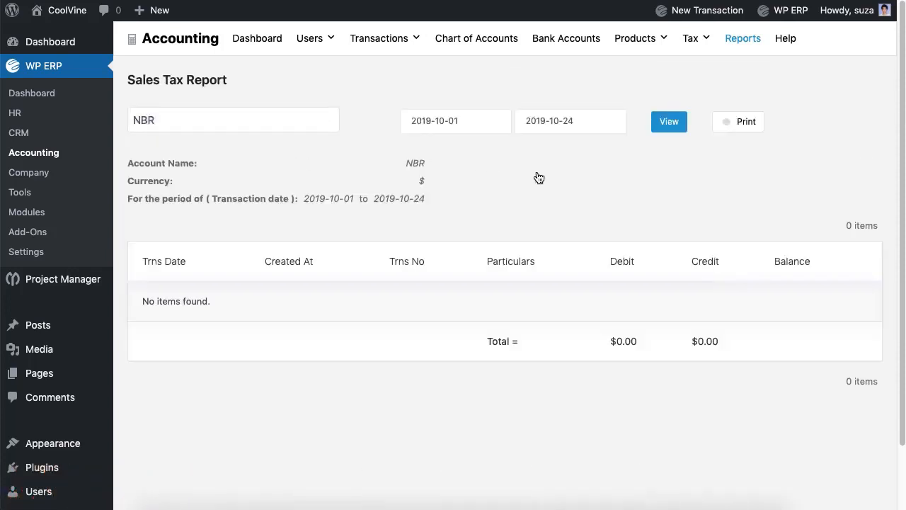
# Filter the Balance Sheet to 2019-10-01 to 2019-10-24, balanced at $153,570.00
pyautogui.click(741, 40)
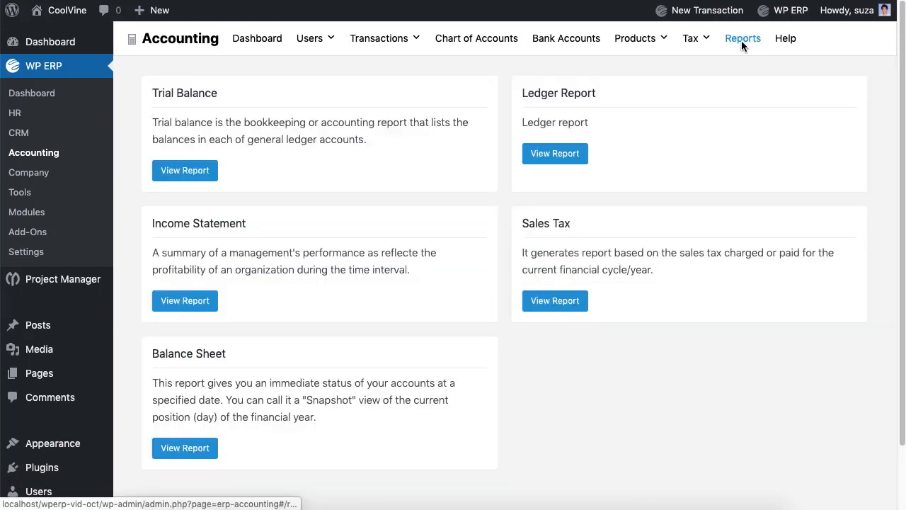
pyautogui.click(207, 451)
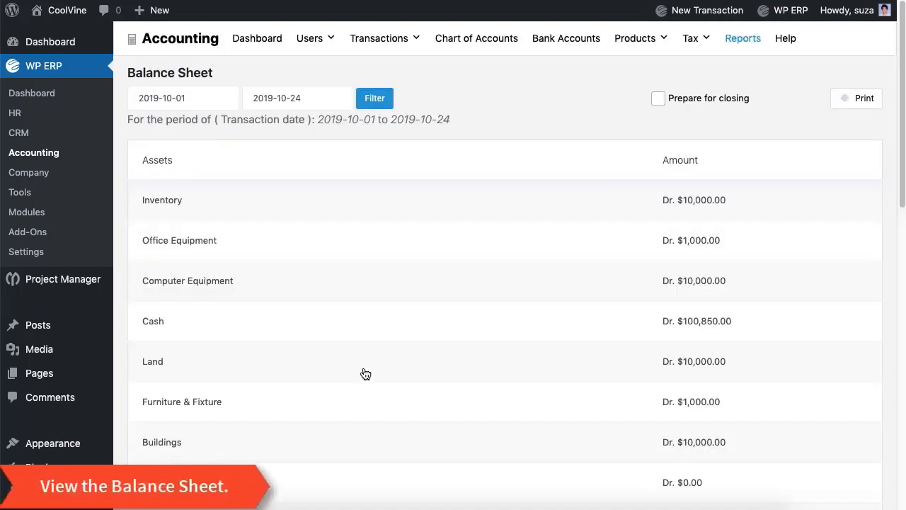
pyautogui.scroll(-3, 366, 373)
pyautogui.scroll(-8, 366, 374)
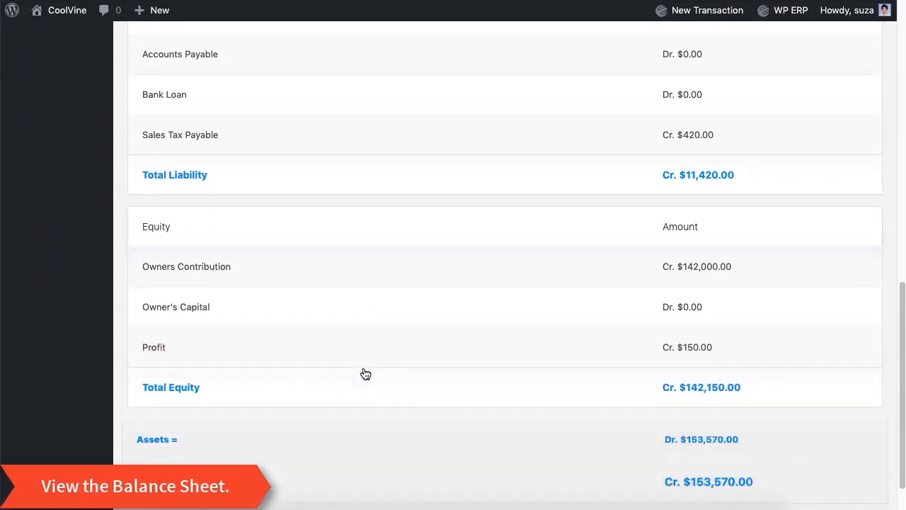
pyautogui.scroll(11, 366, 373)
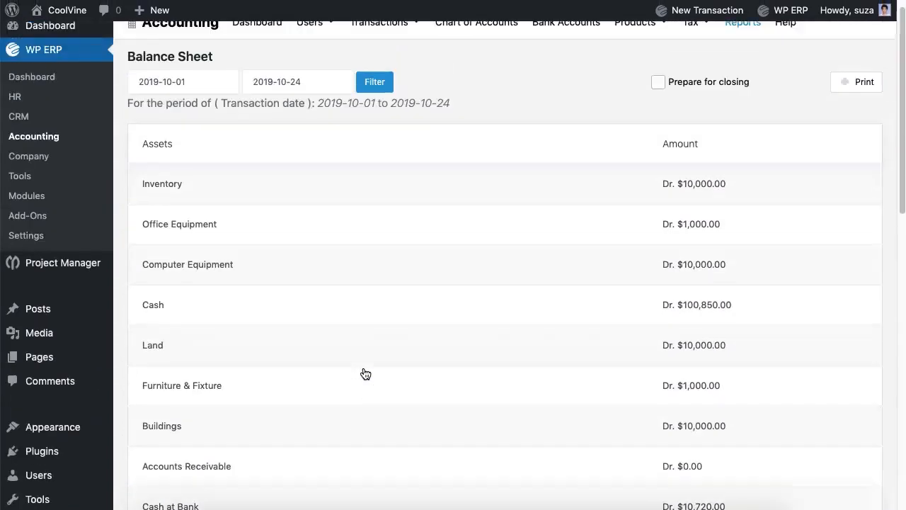
pyautogui.click(183, 99)
pyautogui.click(298, 98)
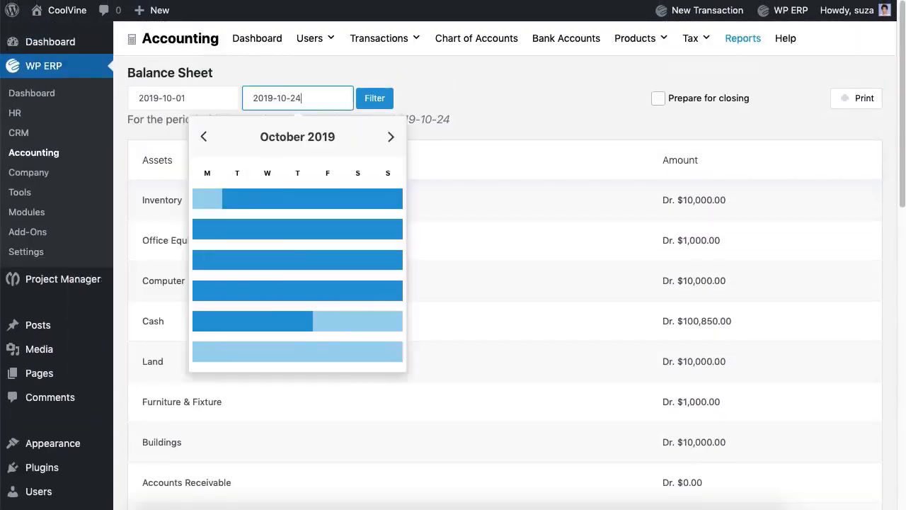
pyautogui.click(374, 99)
pyautogui.scroll(-8, 521, 108)
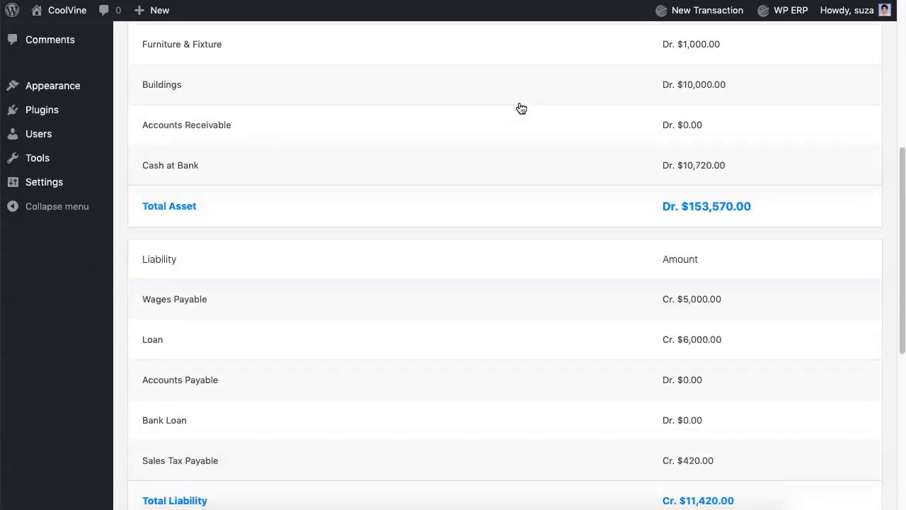
pyautogui.scroll(8, 522, 108)
# Start a new tax payment by Cash from the Cash account to NBR
pyautogui.moveTo(695, 42)
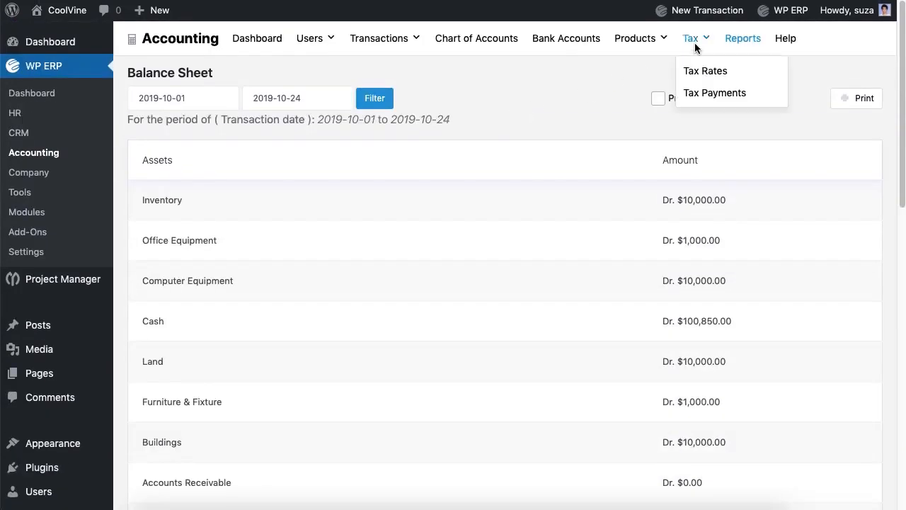
pyautogui.click(704, 94)
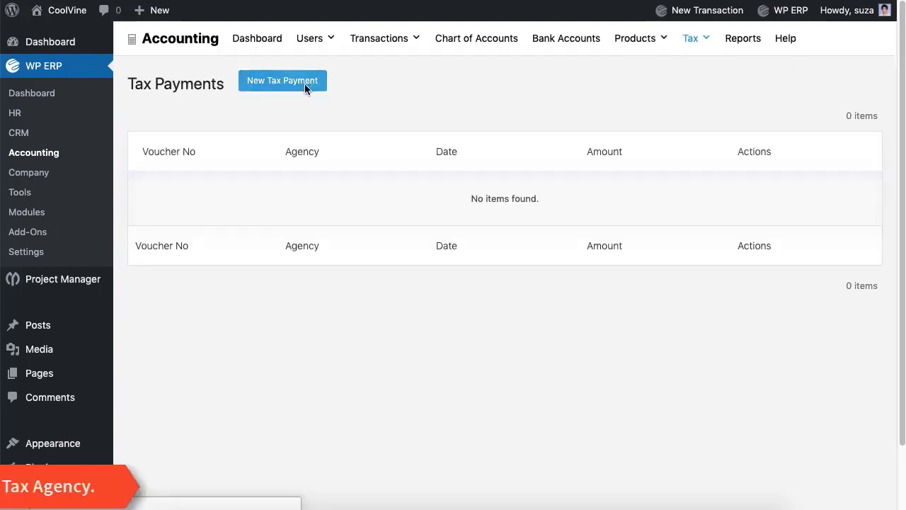
pyautogui.click(304, 83)
pyautogui.click(291, 155)
pyautogui.click(273, 185)
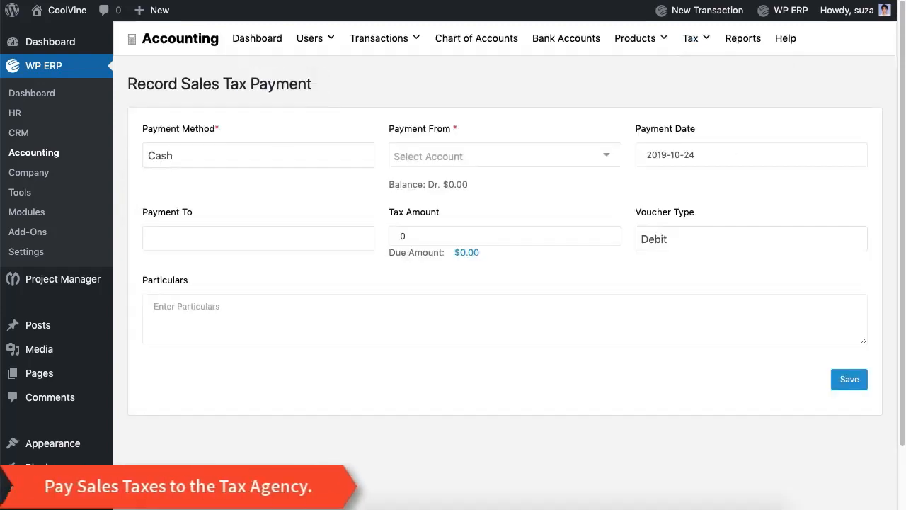
pyautogui.click(461, 155)
pyautogui.click(461, 183)
pyautogui.click(320, 238)
pyautogui.click(315, 263)
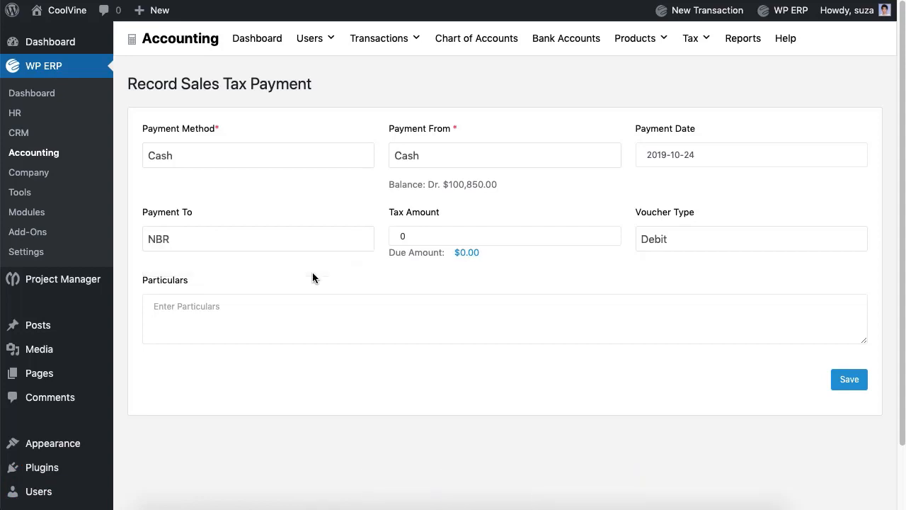
# Enter the 420.00 tax amount and particulars, then save the payment
pyautogui.click(411, 235)
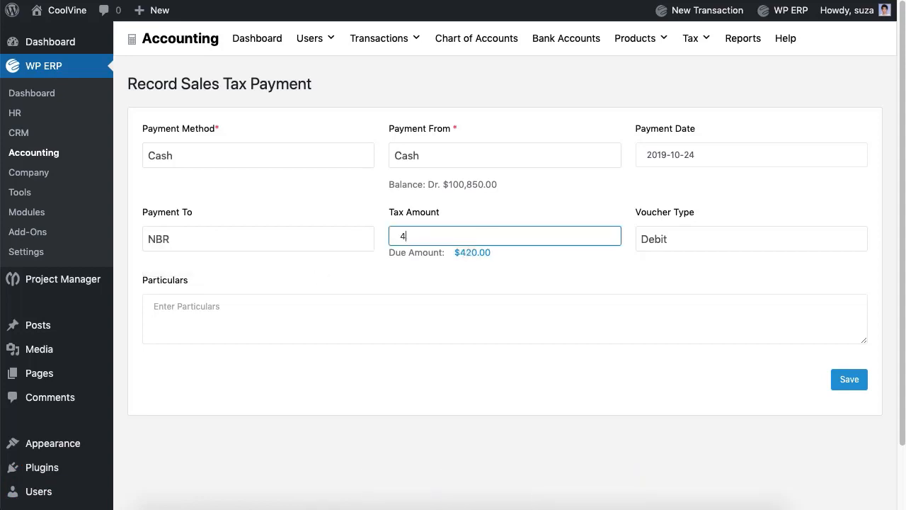
pyautogui.press('Tab')
pyautogui.write('L')
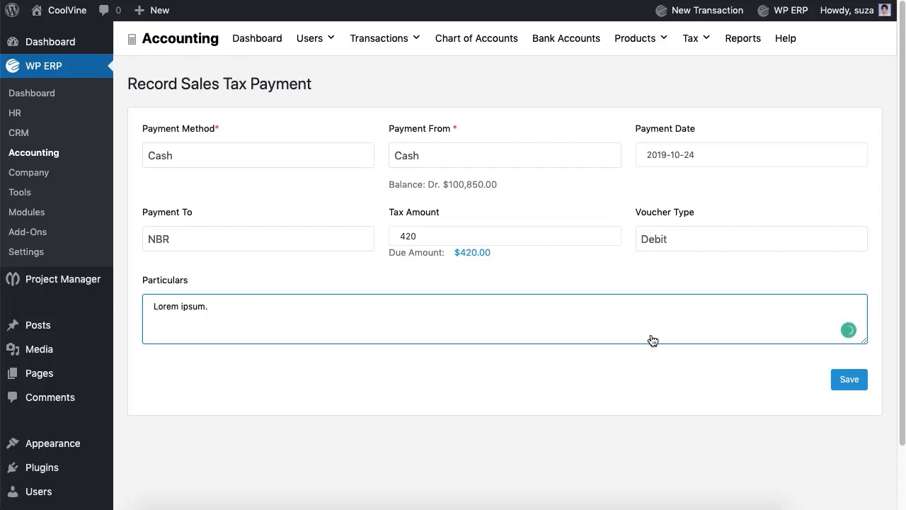
pyautogui.click(846, 386)
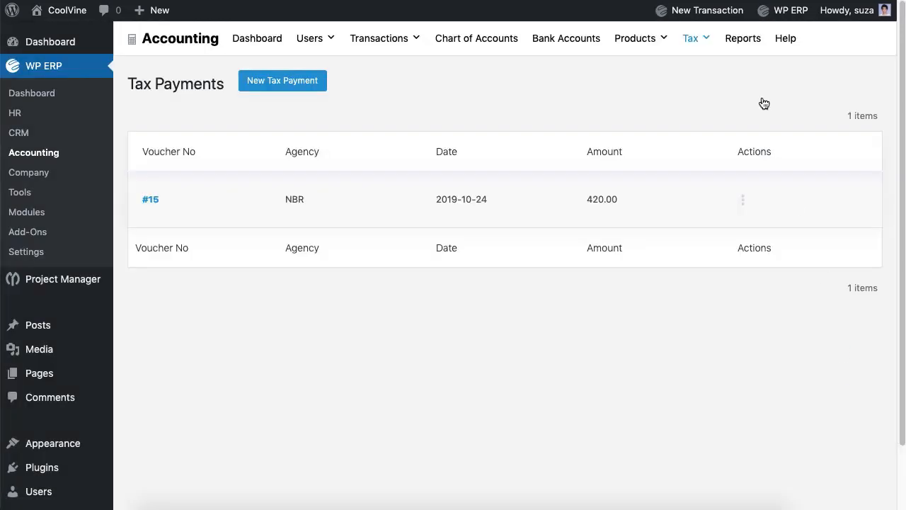
# Confirm NBR's Sales Tax report now balances to $0.00
pyautogui.click(744, 39)
pyautogui.click(581, 299)
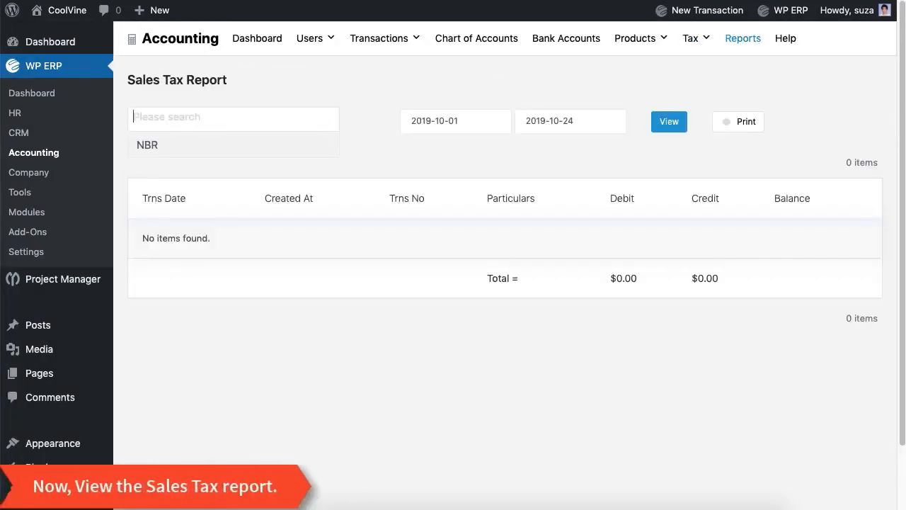
pyautogui.click(278, 145)
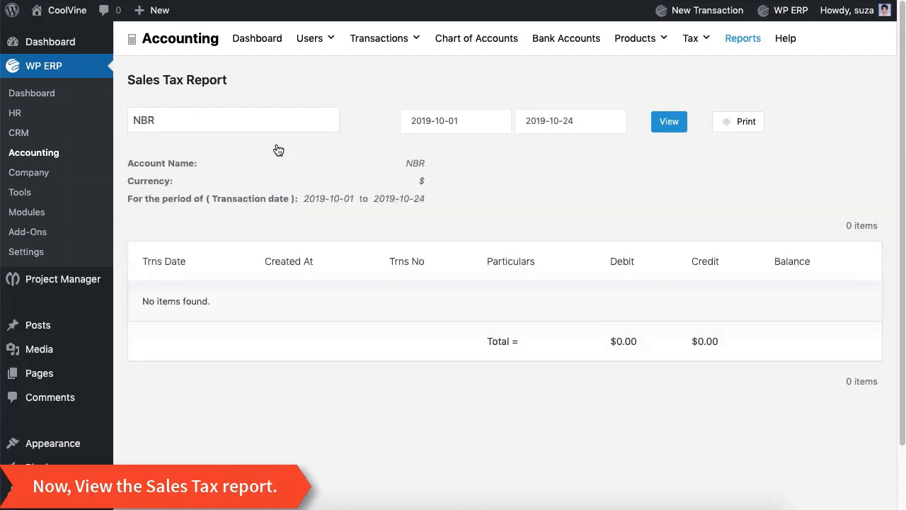
pyautogui.click(663, 129)
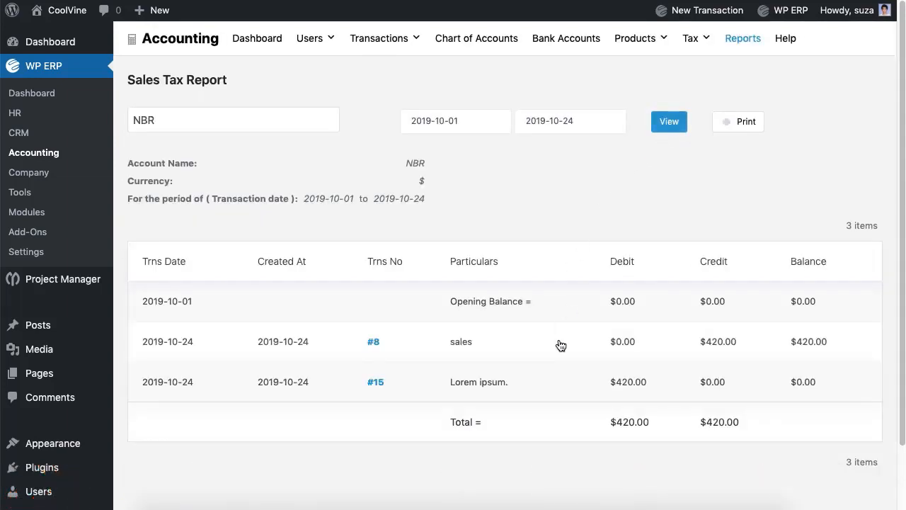
pyautogui.scroll(-2, 560, 344)
pyautogui.scroll(2, 560, 344)
pyautogui.click(258, 40)
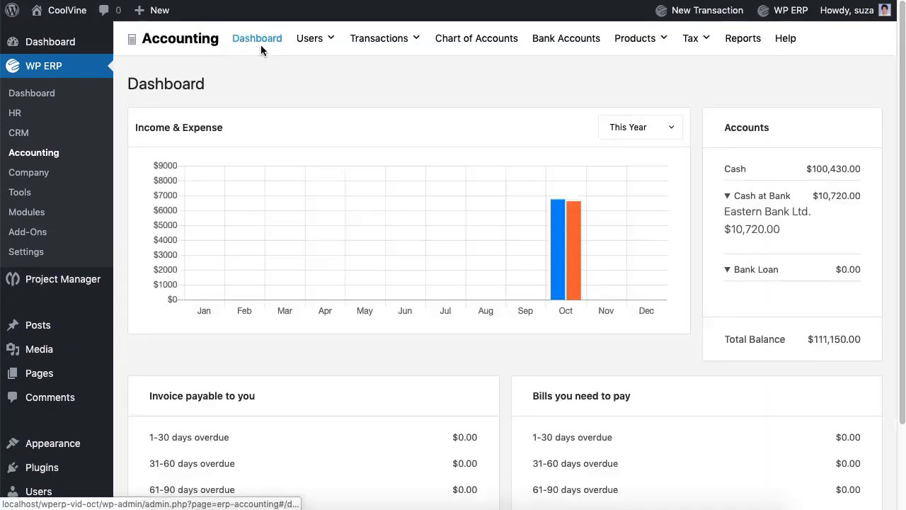
# Check the This Year income chart and balances: Cash $100,430.00, Eastern Bank $10,720.00
pyautogui.moveTo(559, 245)
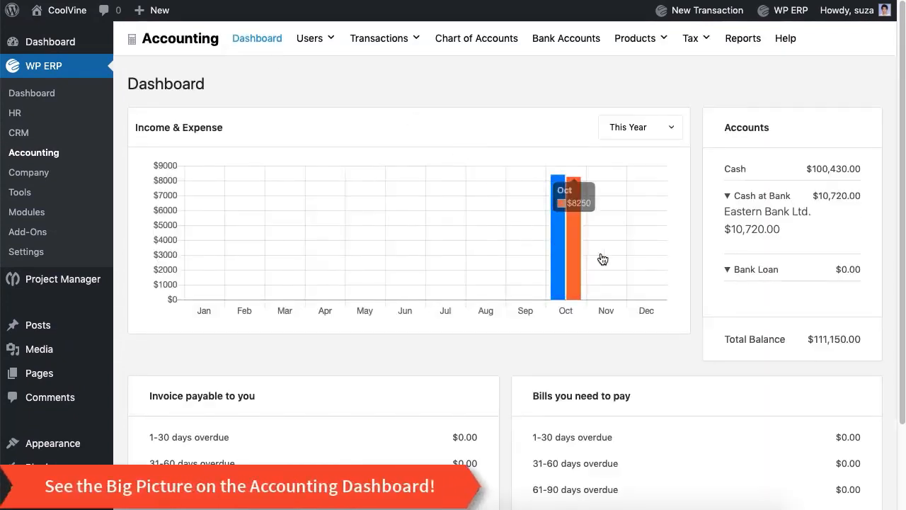
pyautogui.scroll(-3, 806, 314)
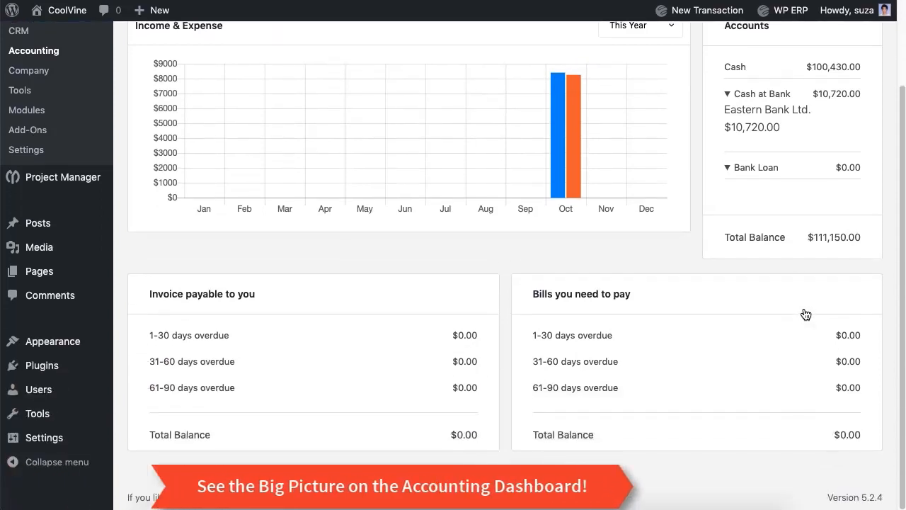
pyautogui.scroll(3, 806, 313)
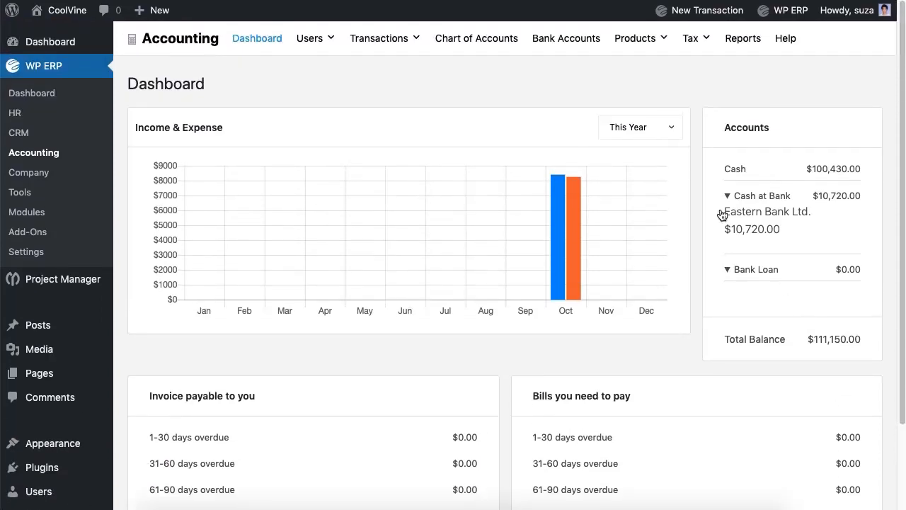
pyautogui.click(662, 128)
pyautogui.click(493, 91)
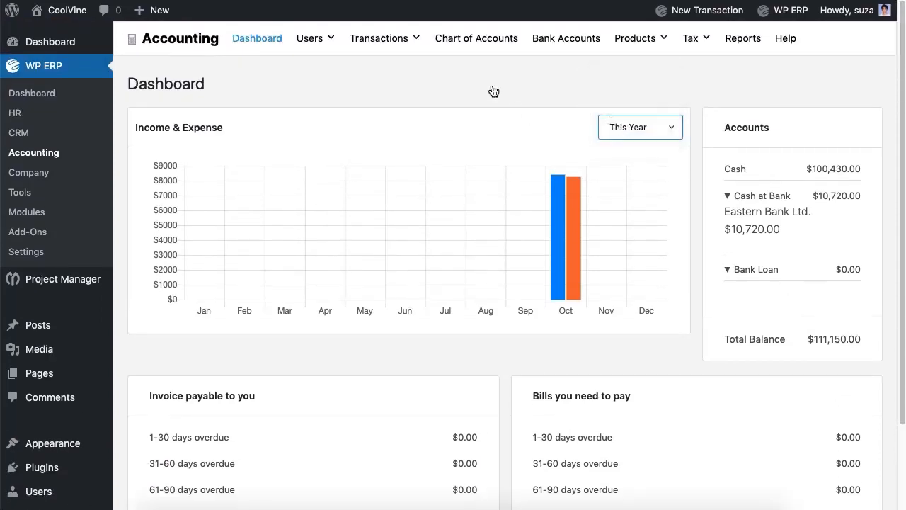